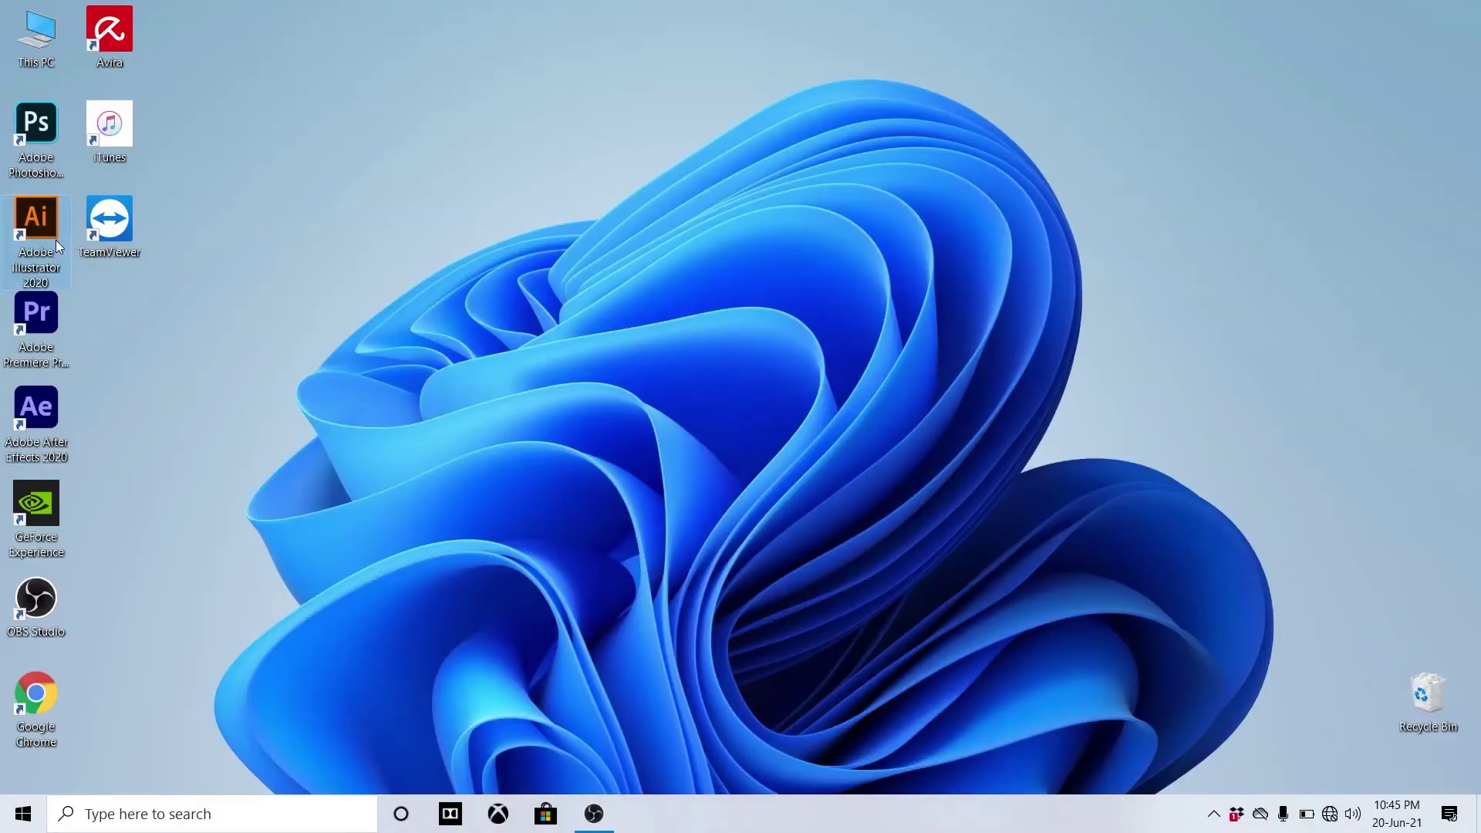
Step: Launch Adobe Illustrator 2020 from its desktop icon
{"action": "double_click", "coordinate": [56, 239]}
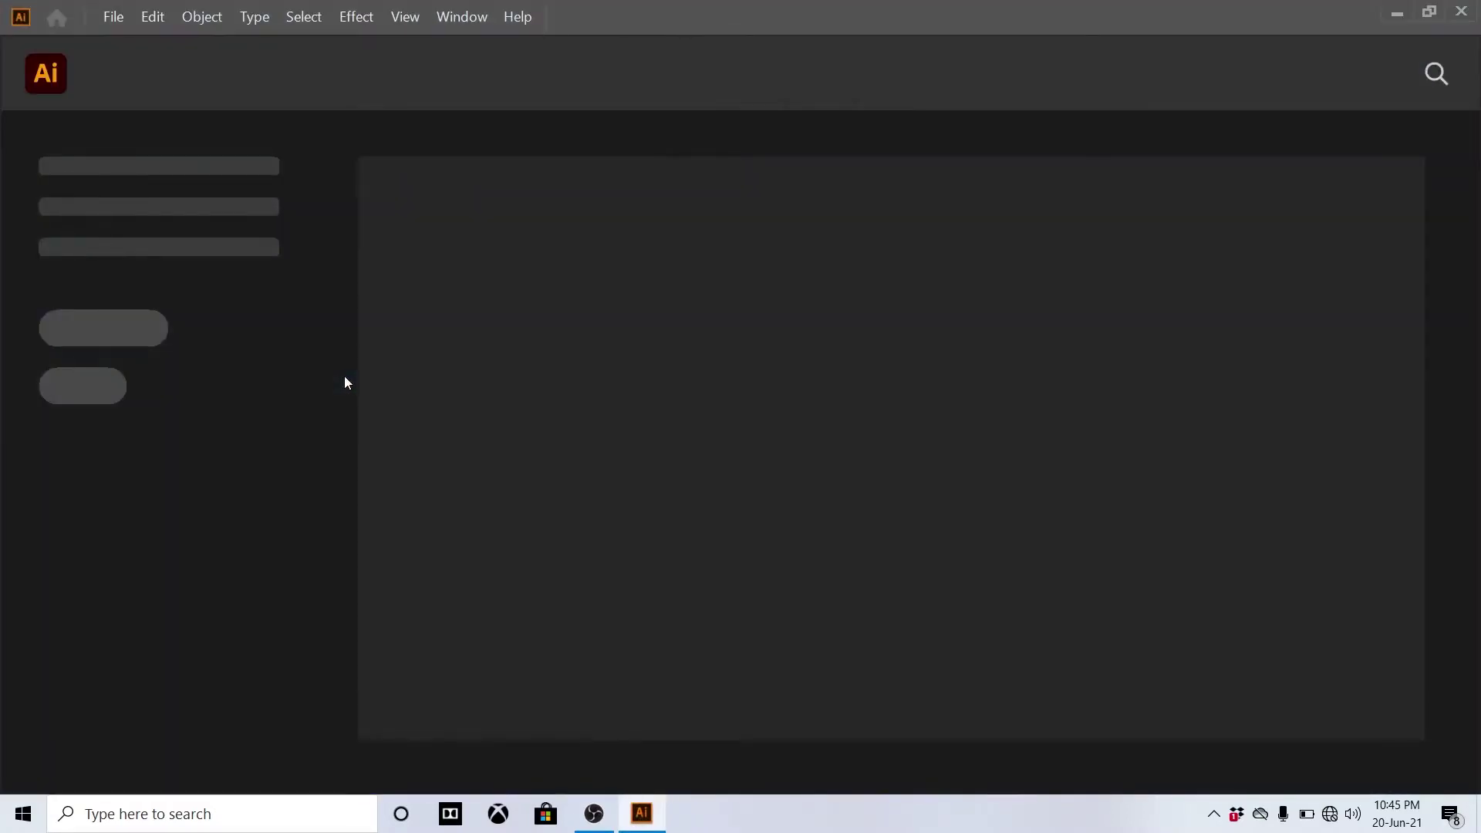
Step: Create a new 1000 px square document and draw a 475×550 px rectangle
{"action": "key", "text": "ctrl+n"}
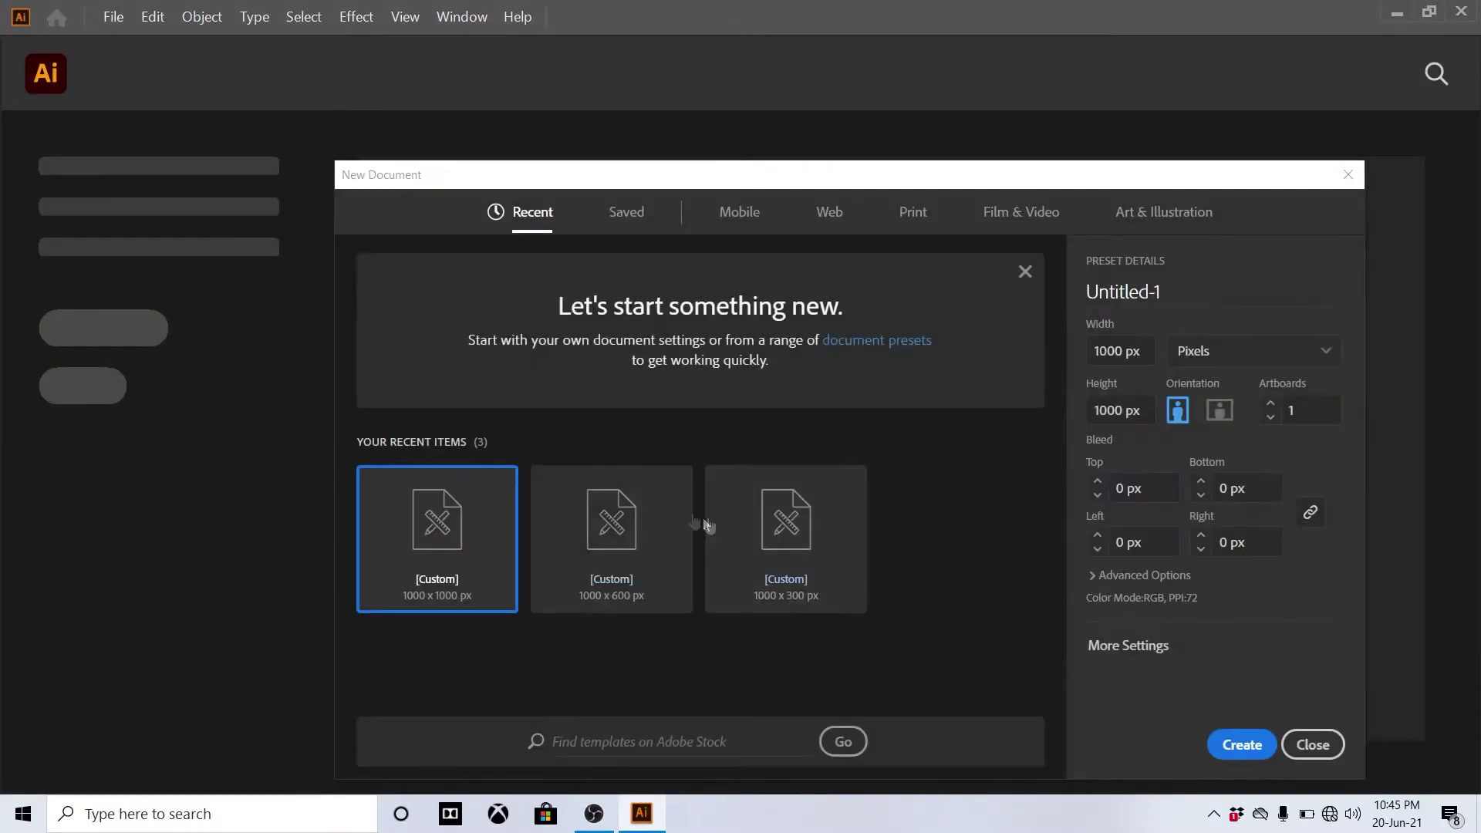
{"action": "left_click", "coordinate": [1225, 750]}
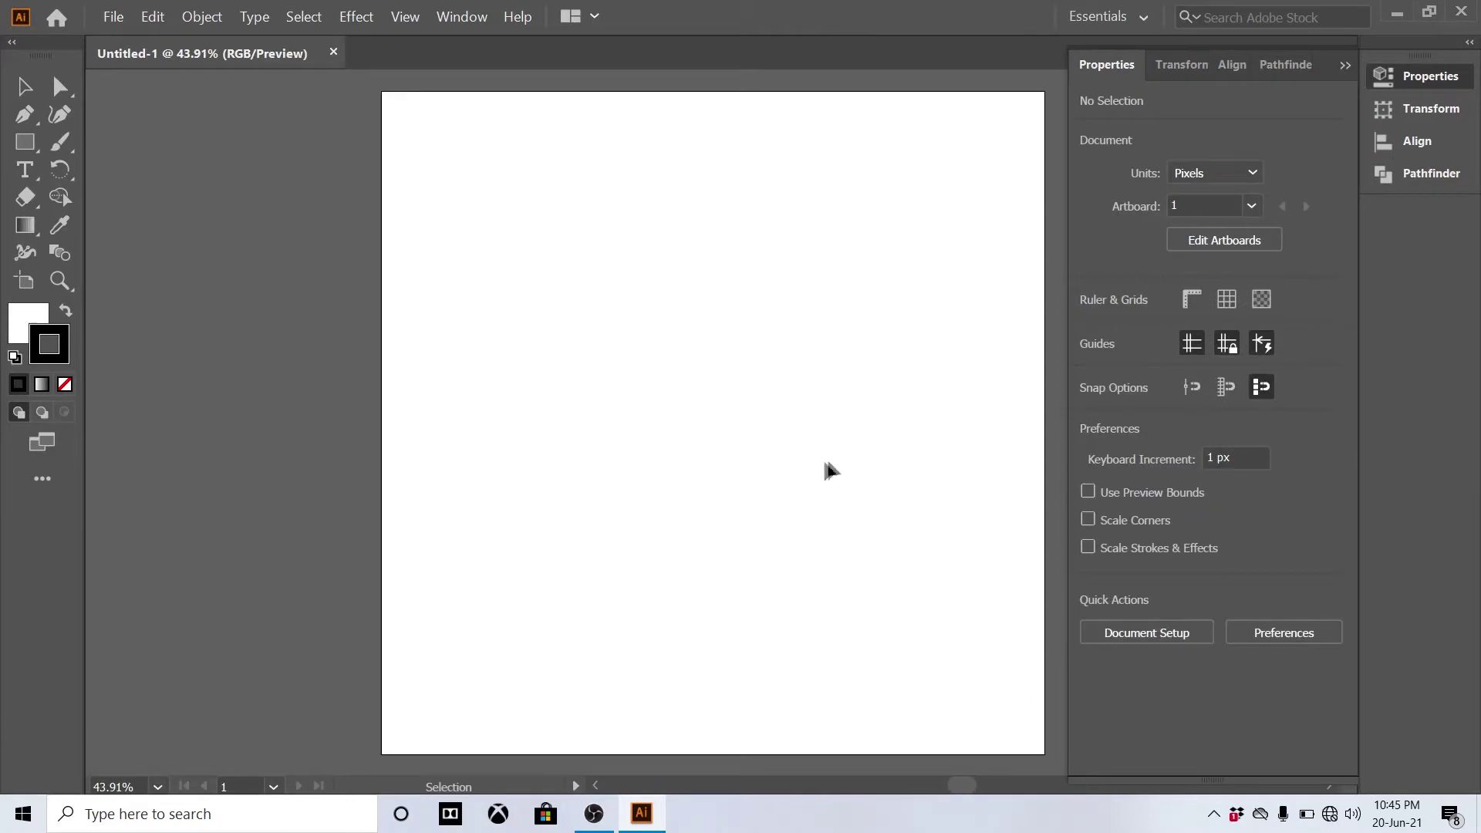
{"action": "key", "text": "m"}
{"action": "left_click", "coordinate": [777, 407]}
{"action": "type", "text": "475"}
{"action": "key", "text": "Tab"}
{"action": "type", "text": "55"}
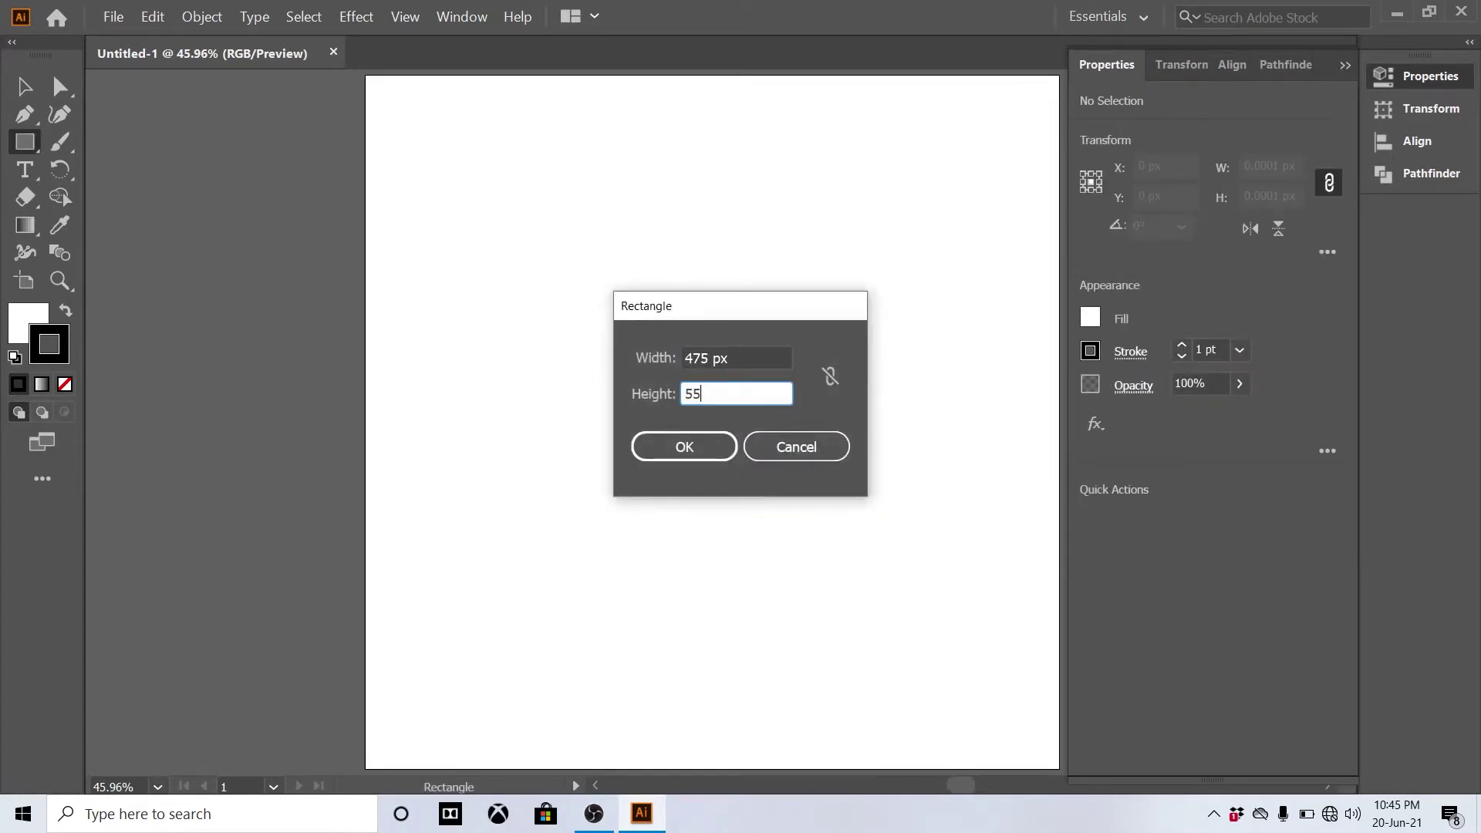
{"action": "type", "text": "0"}
{"action": "key", "text": "Return"}
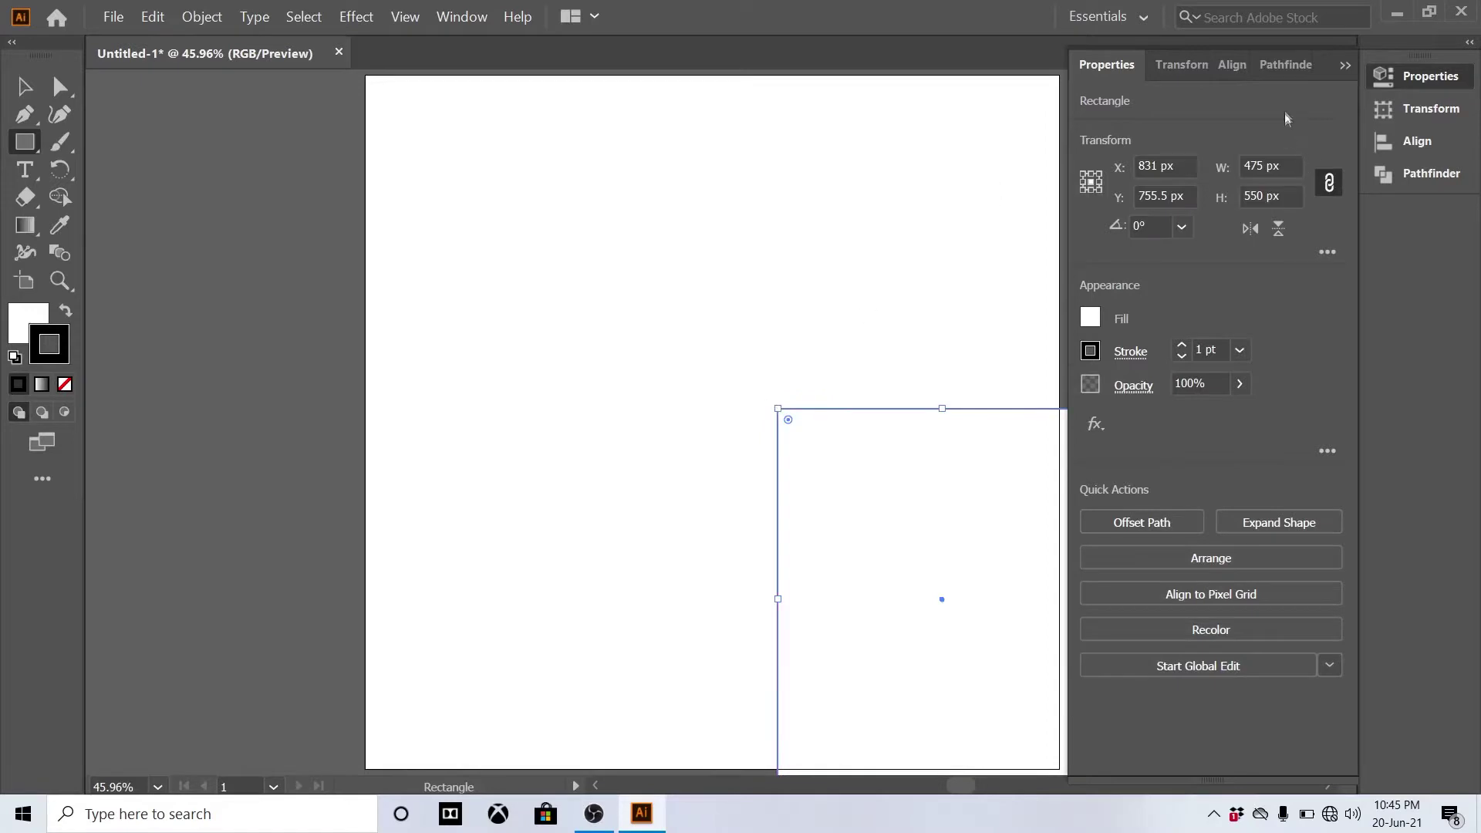
Step: Centre the rectangle on the artboard and give it 40 px rounded corners
{"action": "left_click", "coordinate": [1228, 66]}
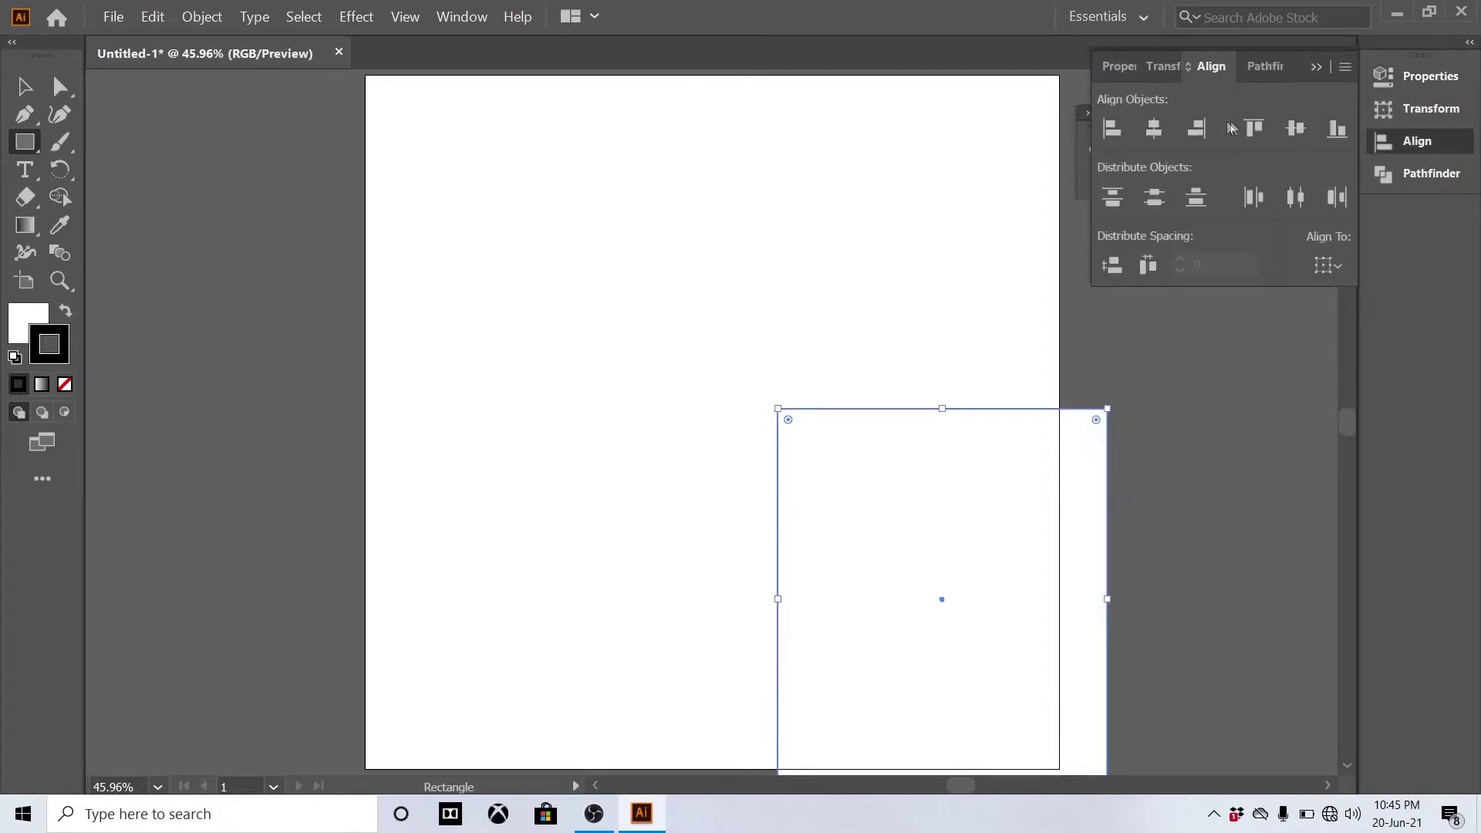
{"action": "left_click", "coordinate": [1153, 128]}
{"action": "left_click", "coordinate": [1295, 128]}
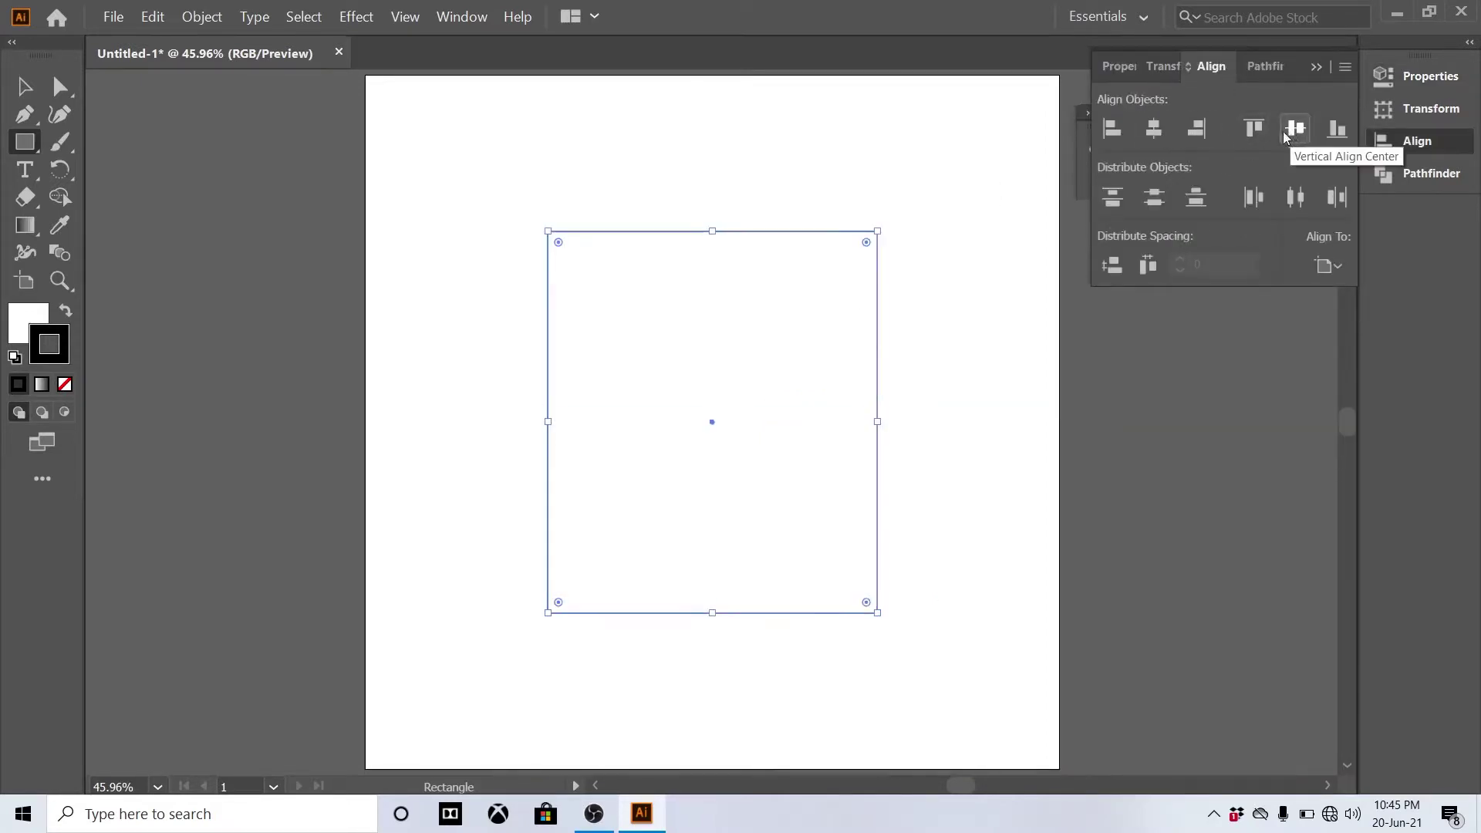
{"action": "key", "text": "v"}
{"action": "left_click", "coordinate": [1157, 68]}
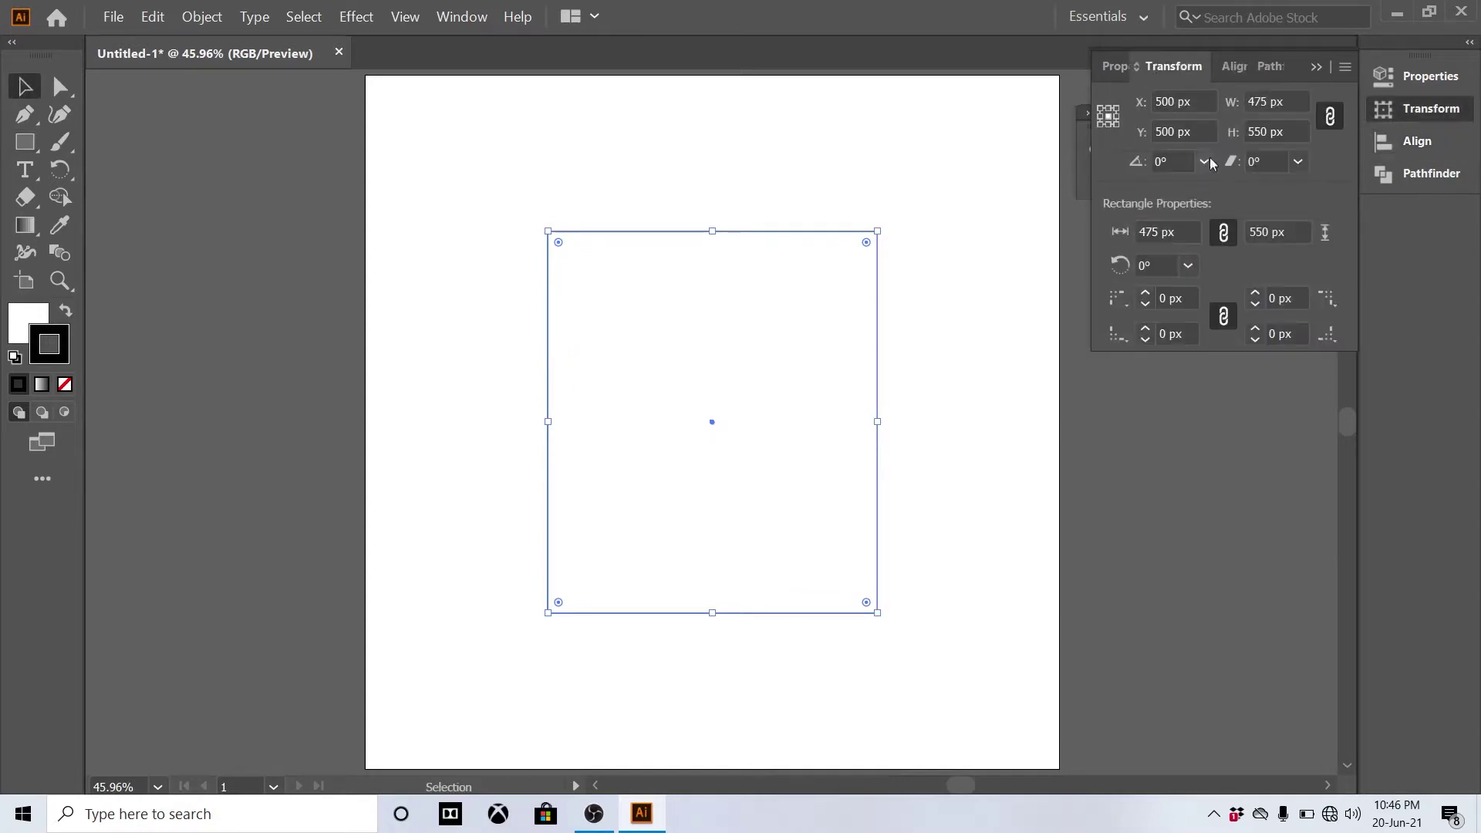
{"action": "left_click", "coordinate": [1298, 301]}
{"action": "type", "text": "40"}
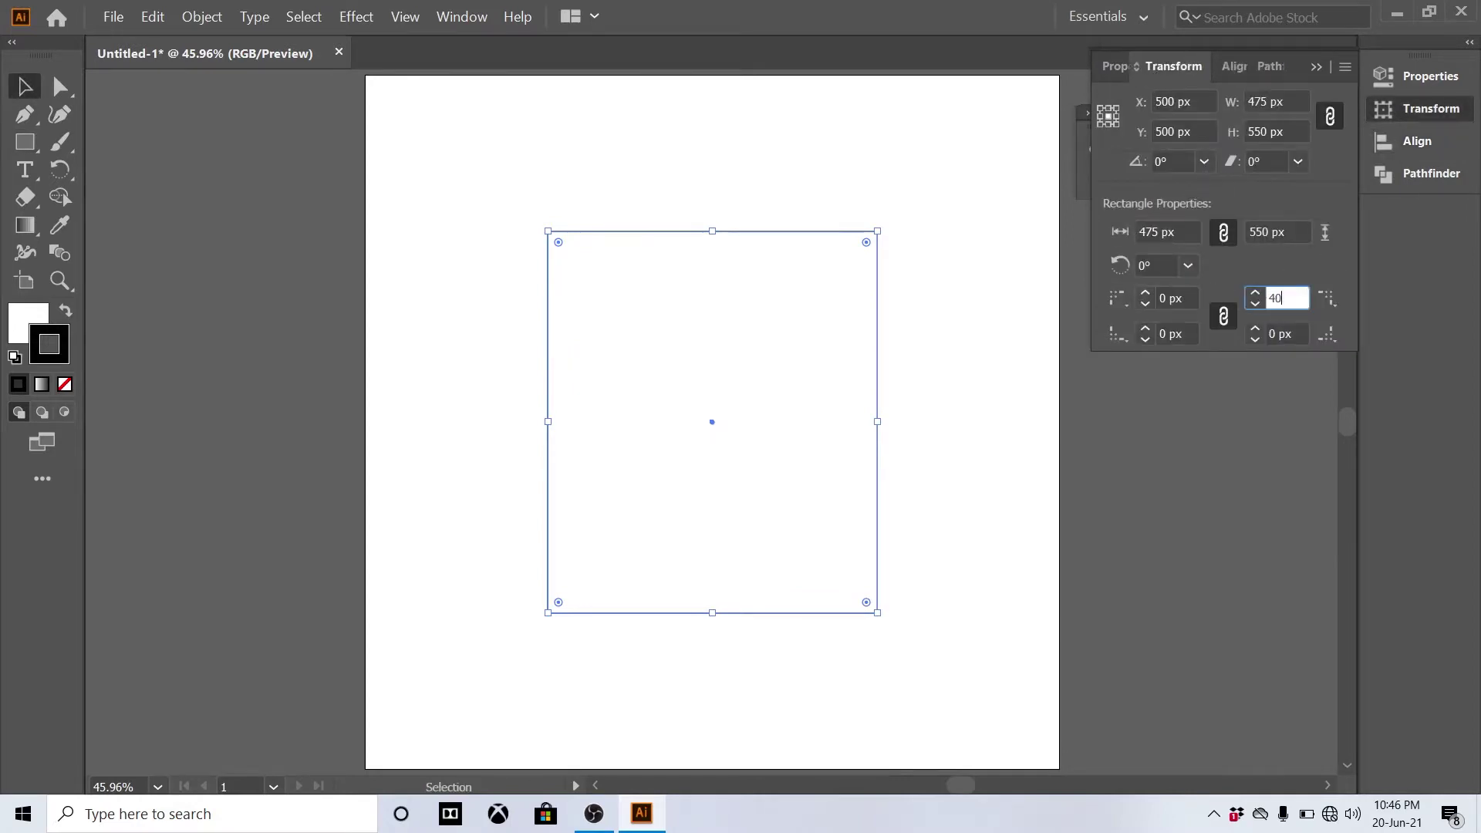
{"action": "key", "text": "Return"}
Step: Draw a 330 px circle and move it onto the rounded rectangle's top right
{"action": "left_click", "coordinate": [980, 391]}
{"action": "key", "text": "l"}
{"action": "left_click", "coordinate": [981, 409]}
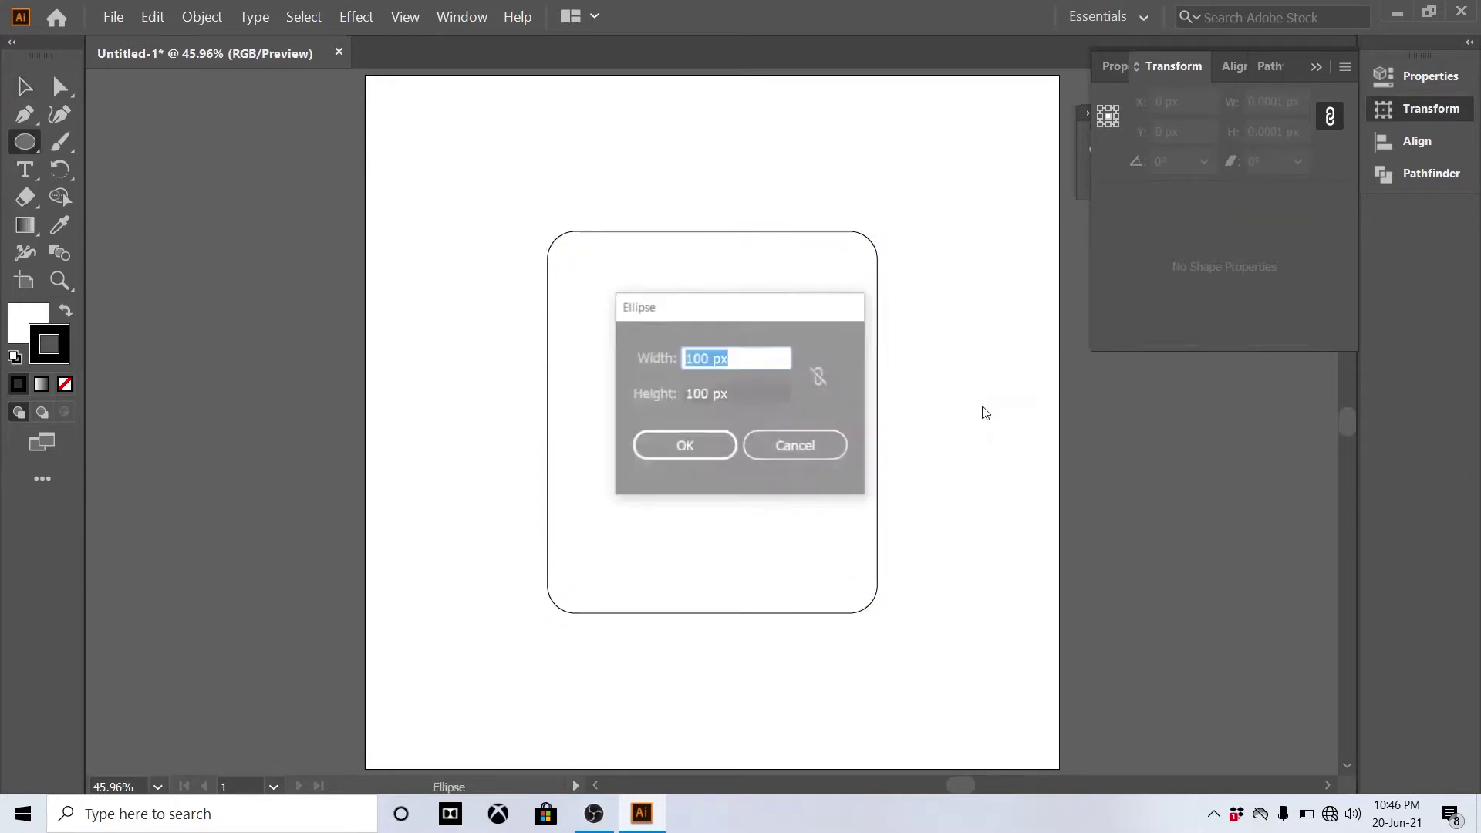
{"action": "type", "text": "330"}
{"action": "key", "text": "Tab"}
{"action": "type", "text": "330"}
{"action": "key", "text": "Return"}
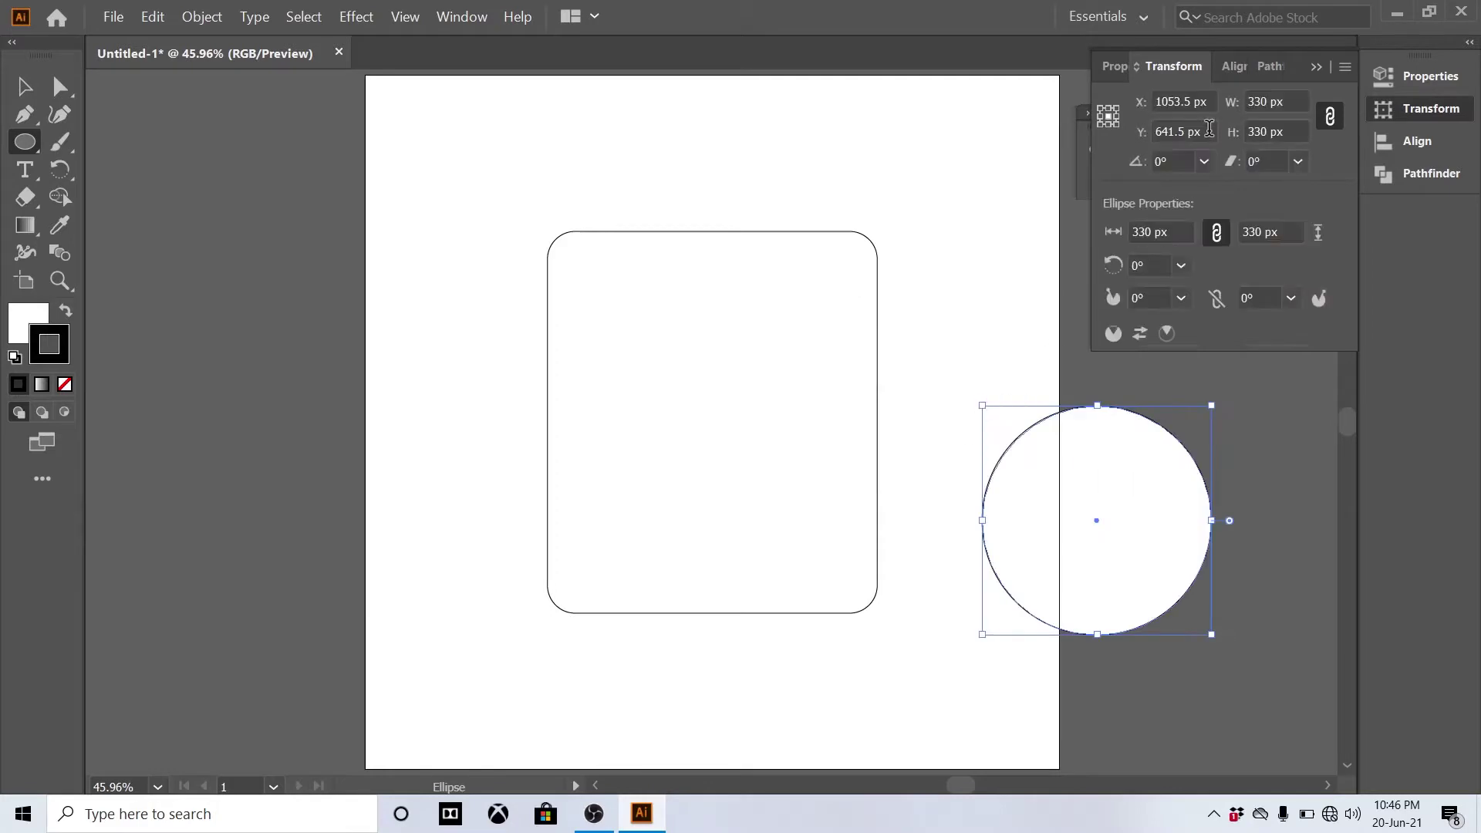
{"action": "key", "text": "v"}
{"action": "left_click_drag", "start_coordinate": [1131, 517], "coordinate": [799, 344]}
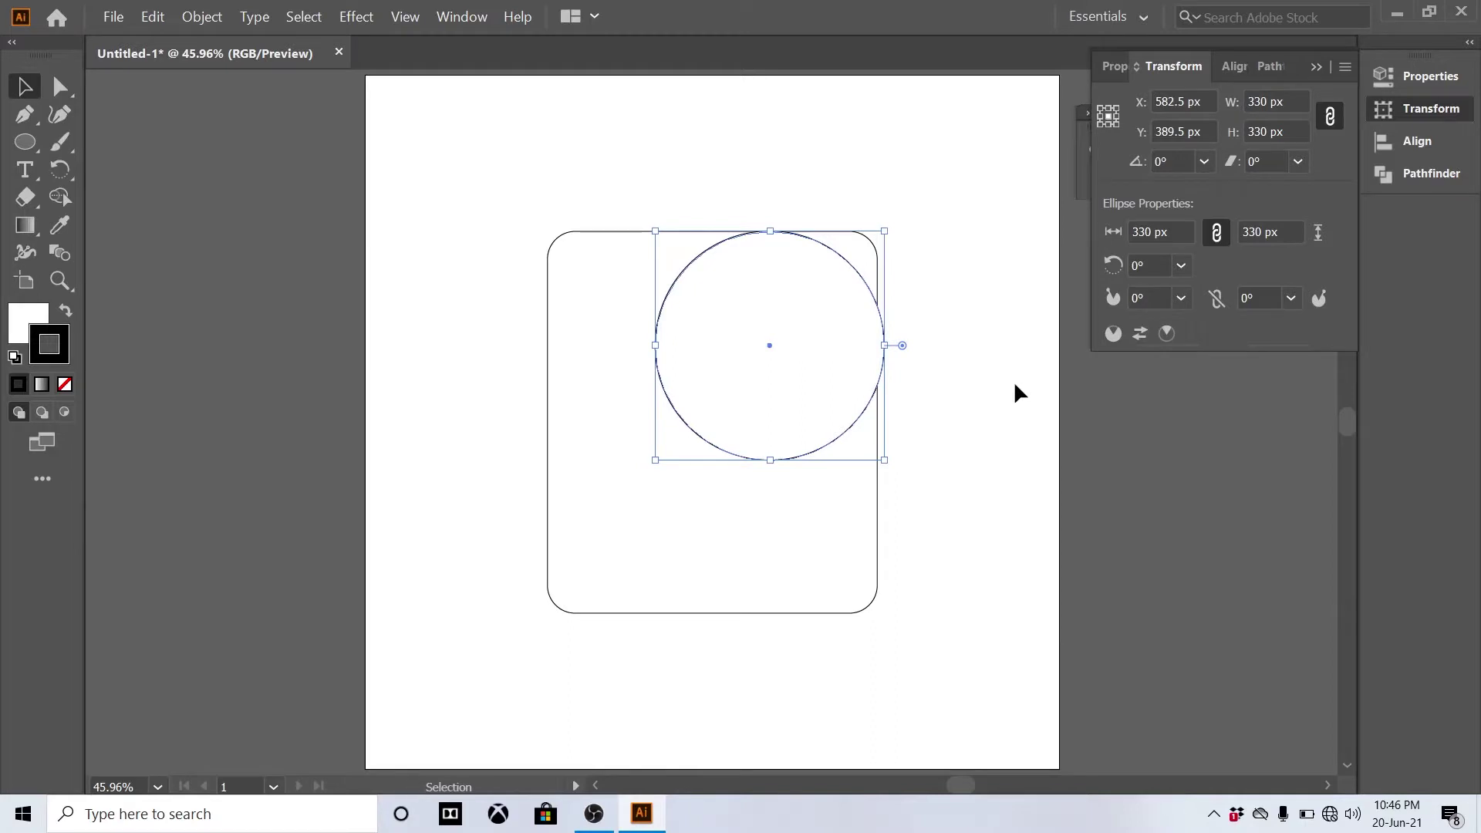
{"action": "left_click", "coordinate": [933, 296]}
Step: Draw a 450×115 px bar at the rectangle's bottom and rotate it to 315°
{"action": "key", "text": "m"}
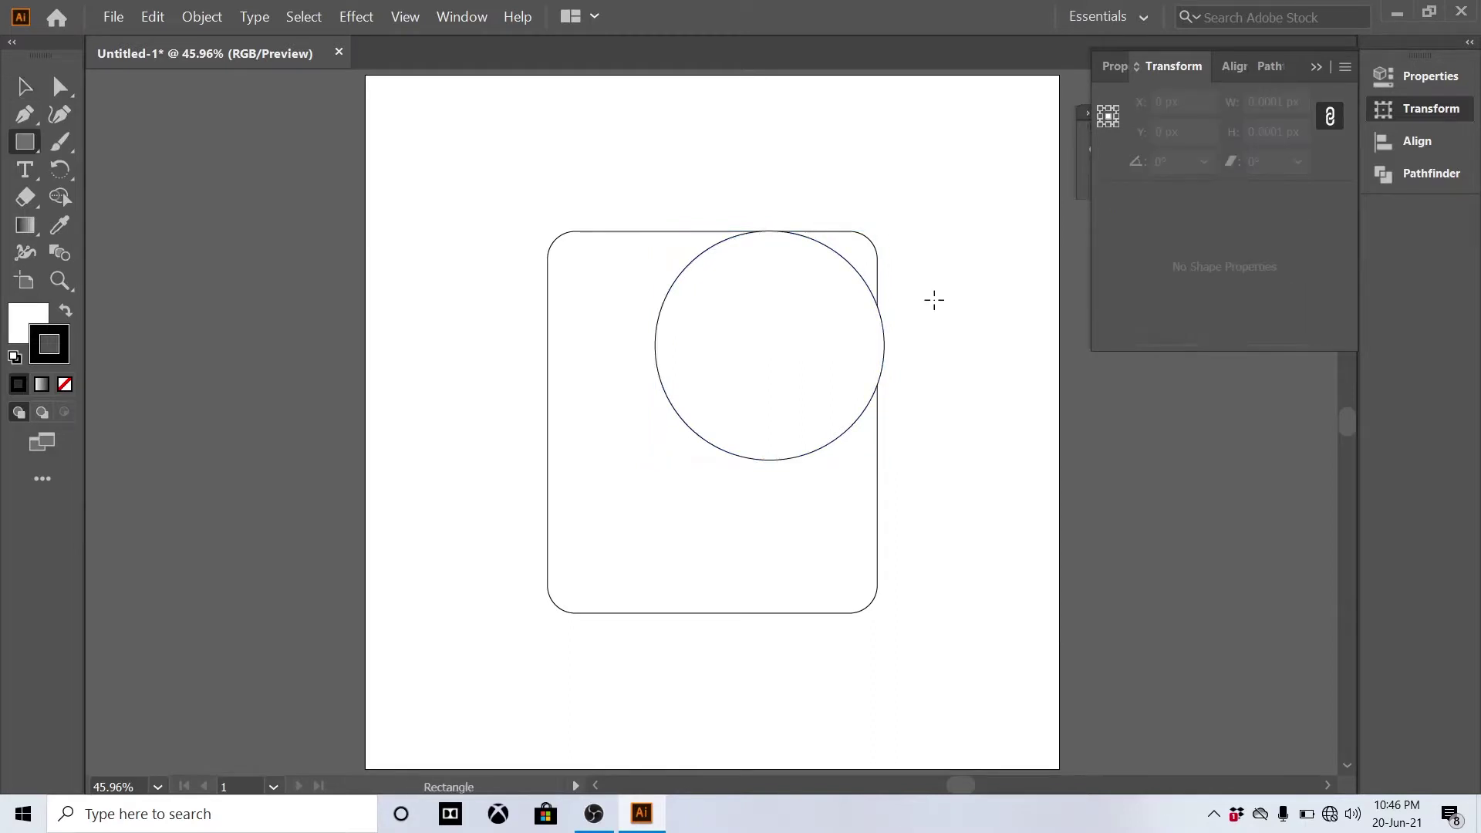
{"action": "left_click", "coordinate": [934, 300]}
{"action": "type", "text": "450"}
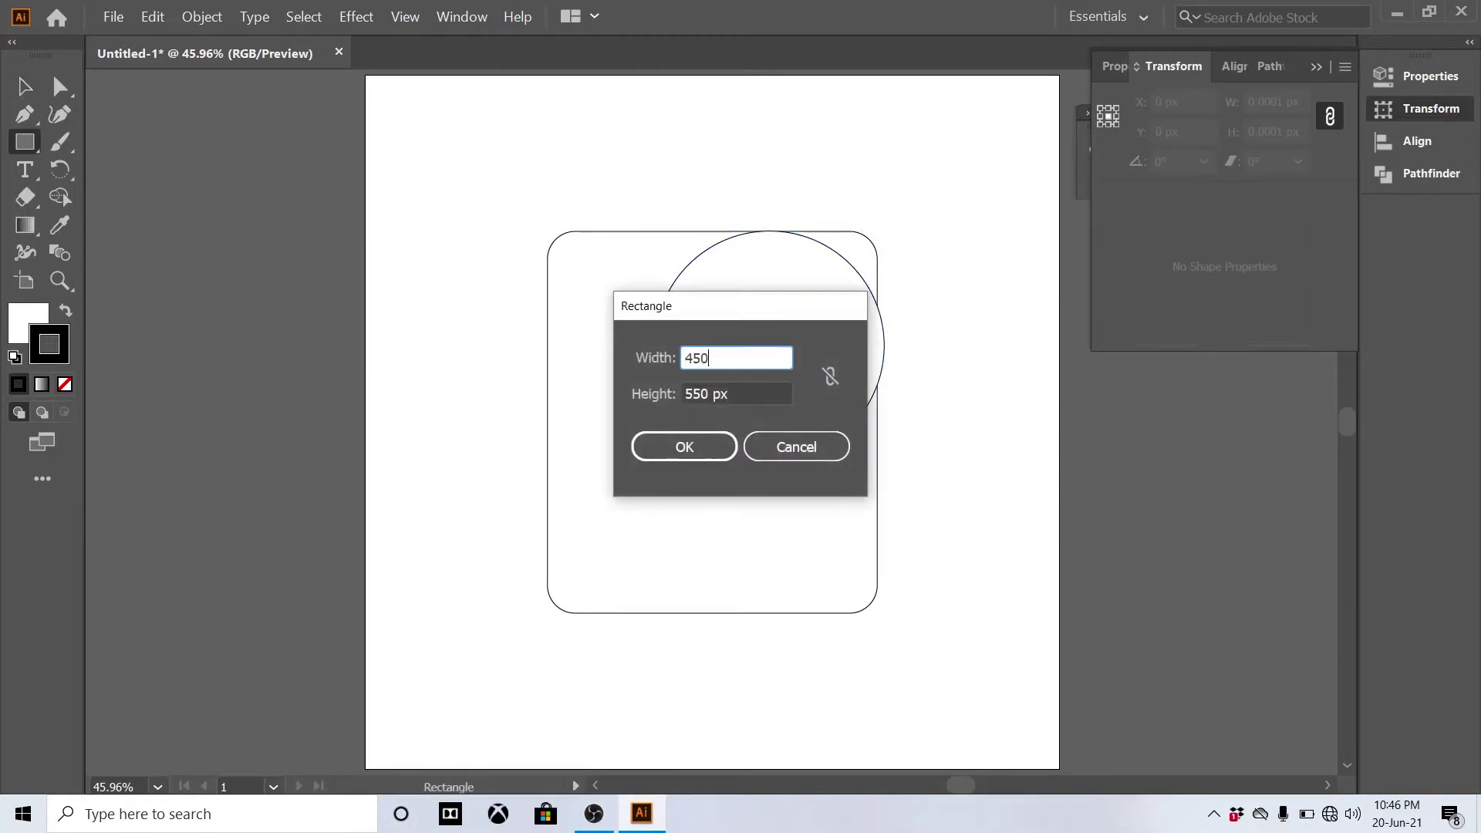
{"action": "key", "text": "Tab"}
{"action": "type", "text": "11"}
{"action": "key", "text": "Return"}
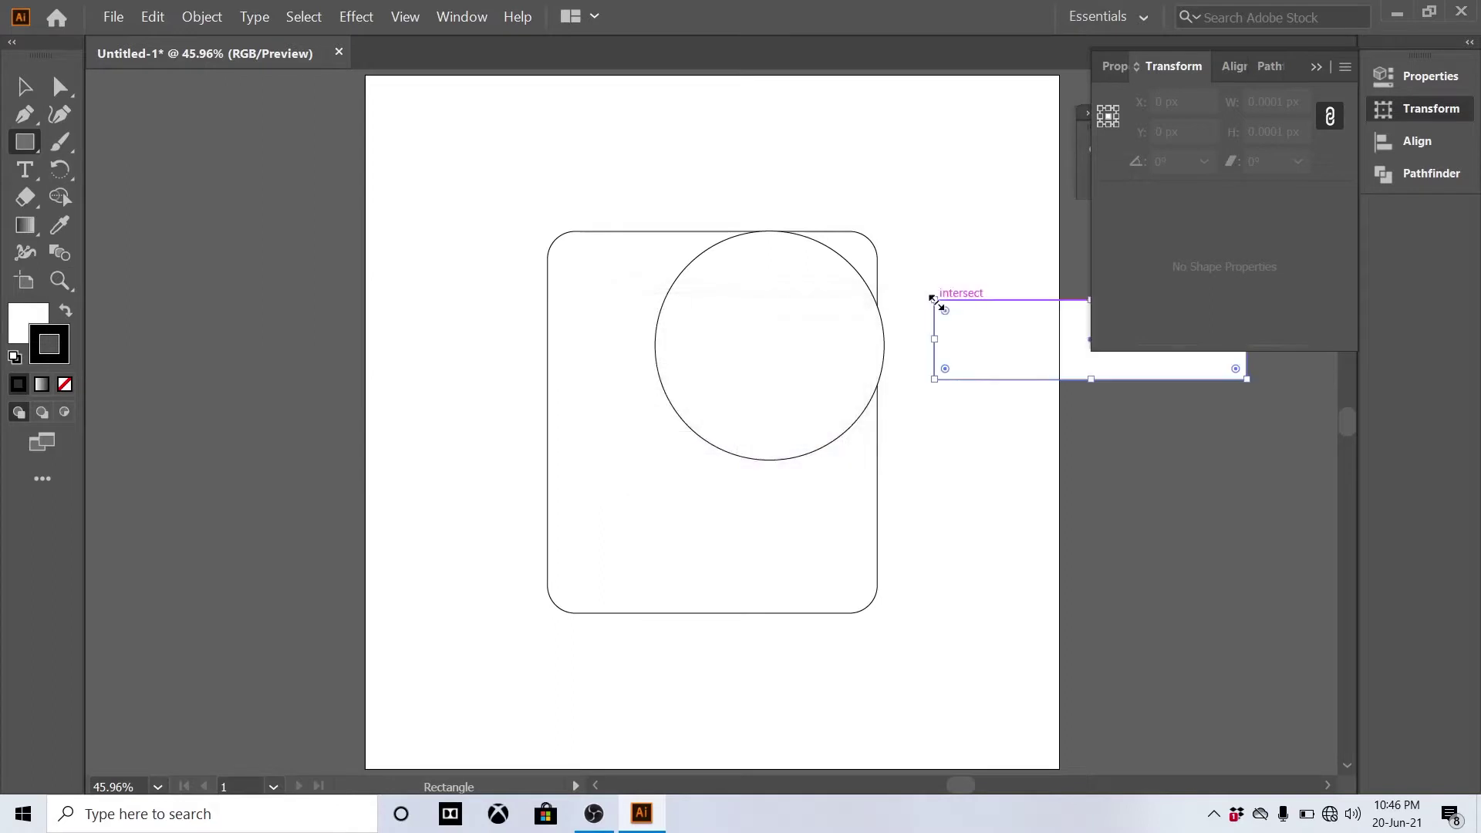
{"action": "key", "text": "v"}
{"action": "left_click_drag", "start_coordinate": [977, 347], "coordinate": [675, 580]}
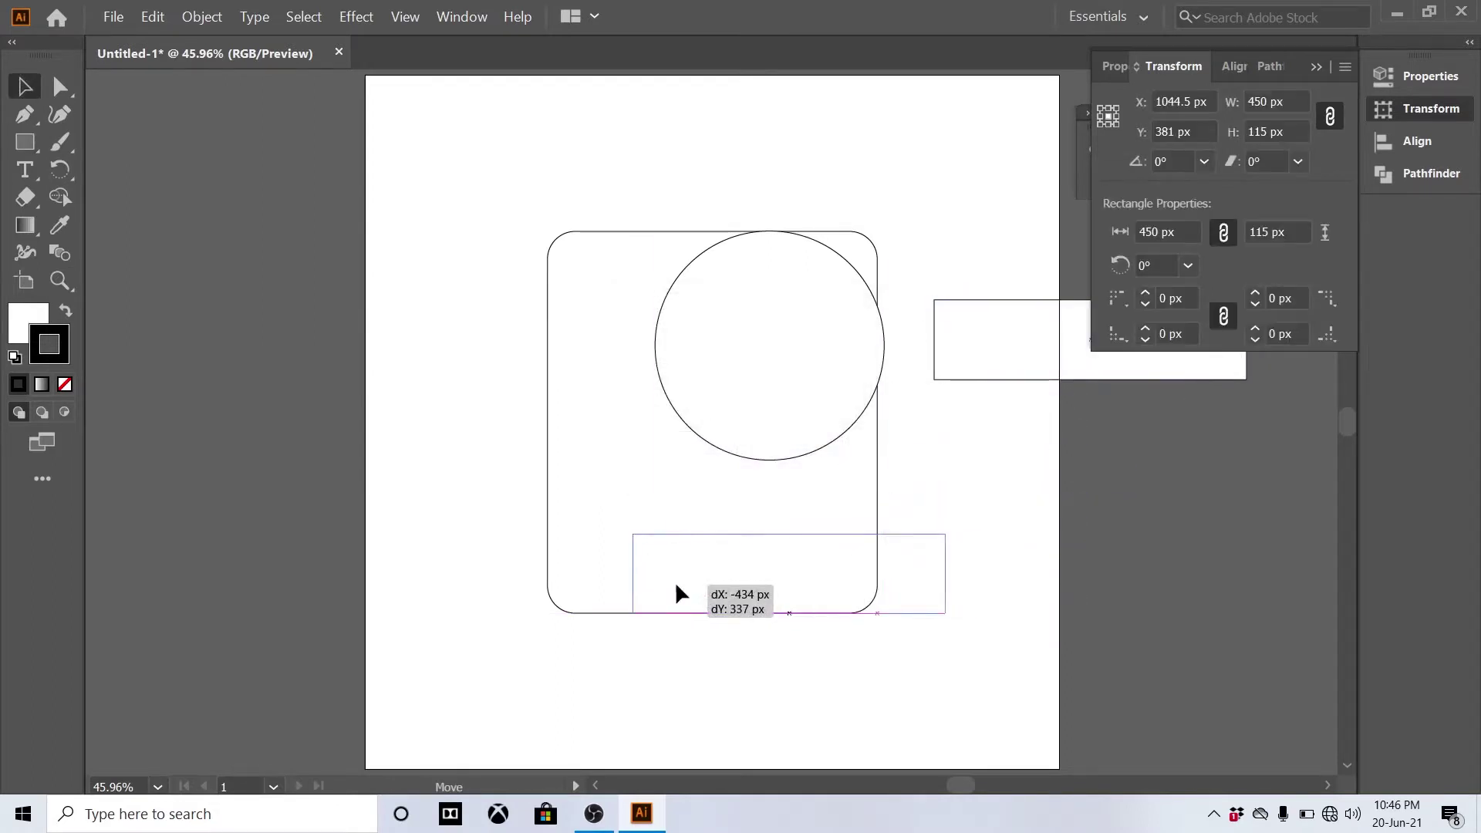
{"action": "left_click_drag", "start_coordinate": [954, 526], "coordinate": [960, 633]}
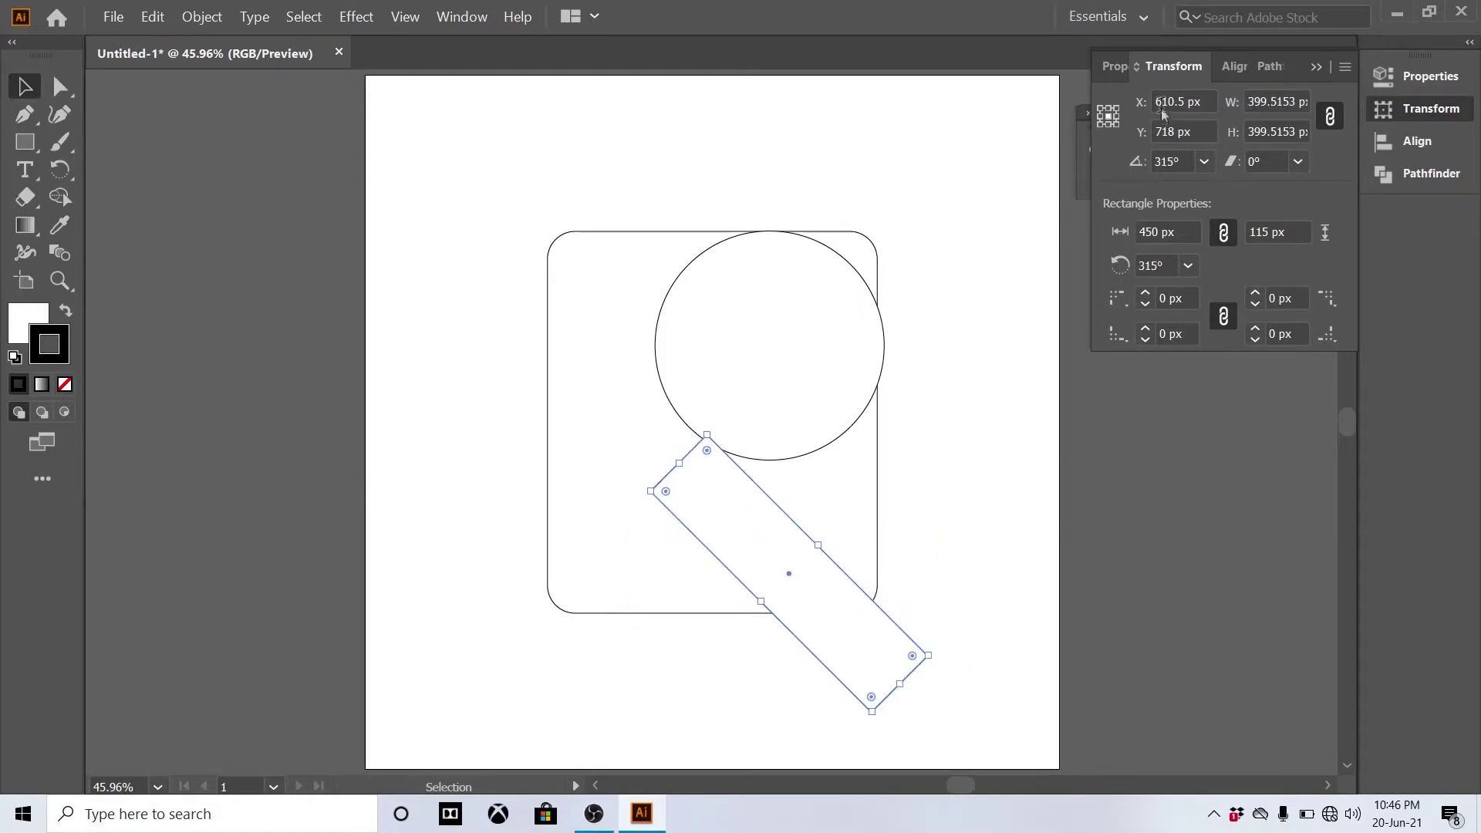
Step: Position the tilted bar at X 610 px, Y 670 px
{"action": "left_click", "coordinate": [1206, 100]}
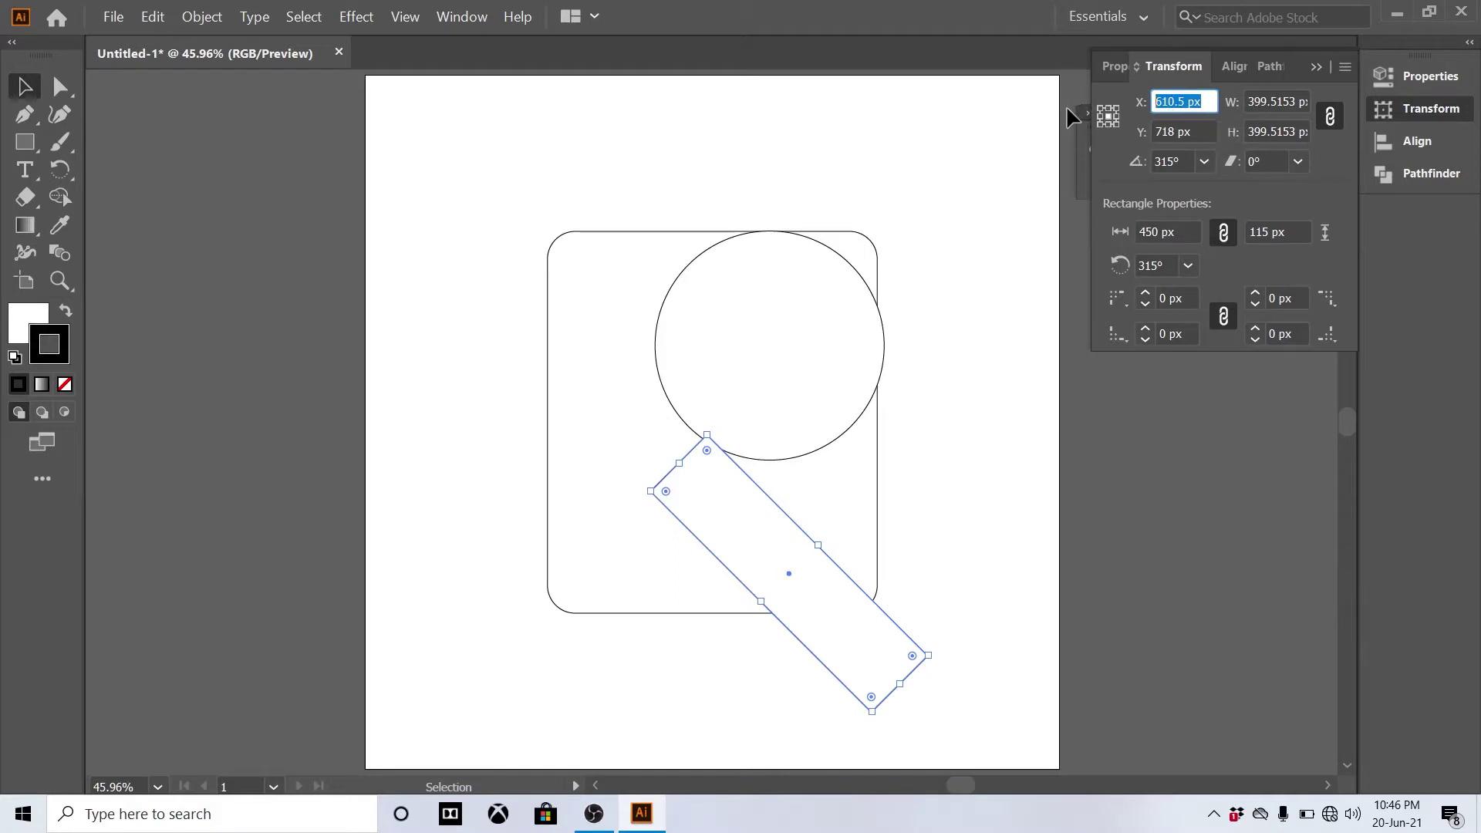
{"action": "type", "text": "610"}
{"action": "key", "text": "Tab"}
{"action": "type", "text": "670"}
{"action": "key", "text": "Return"}
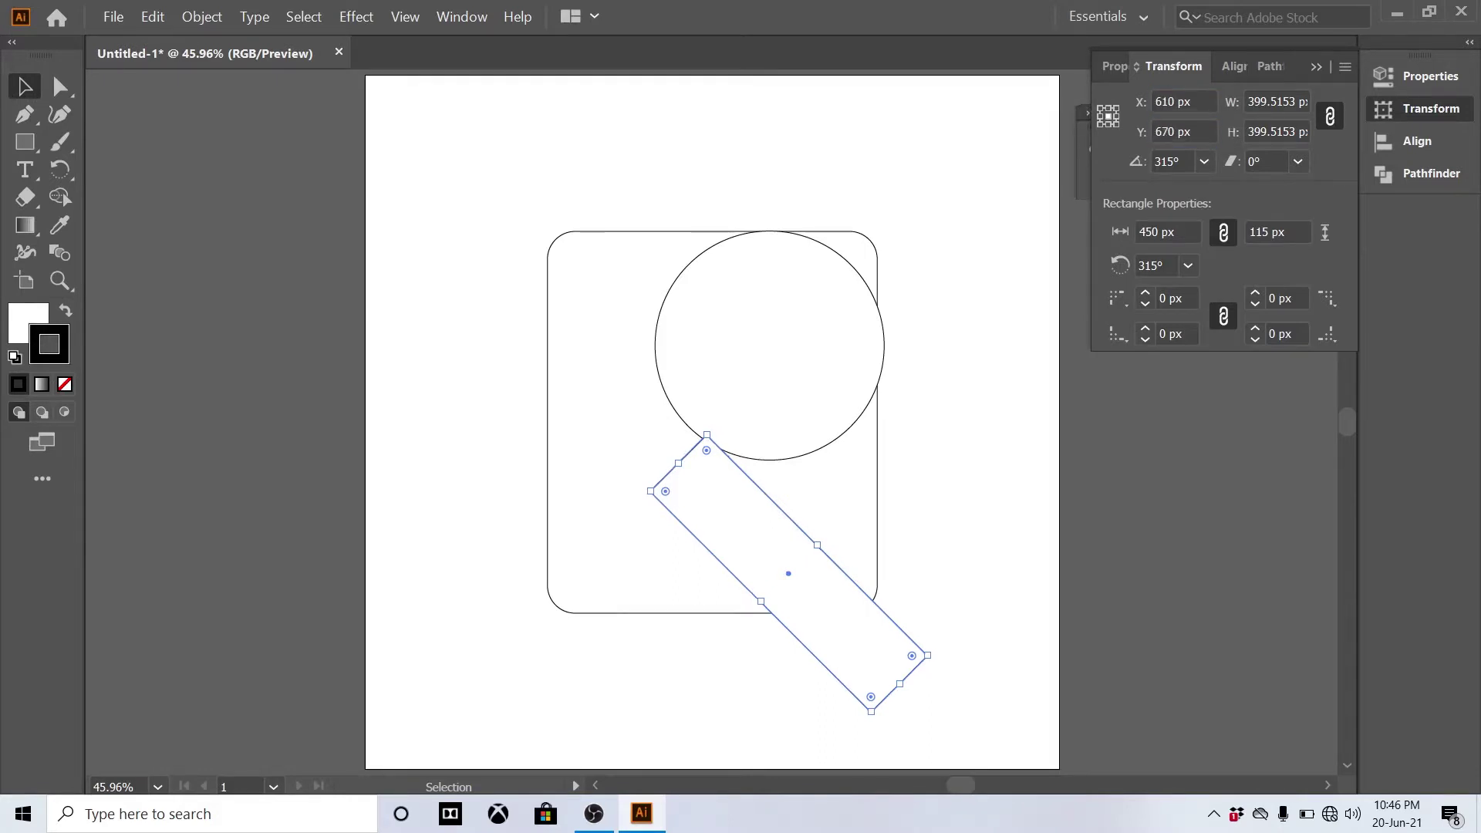
Step: Draw a 600 px horizontal line and move it up onto the rectangle's bottom edge
{"action": "left_click", "coordinate": [987, 354]}
{"action": "key", "text": "backslash"}
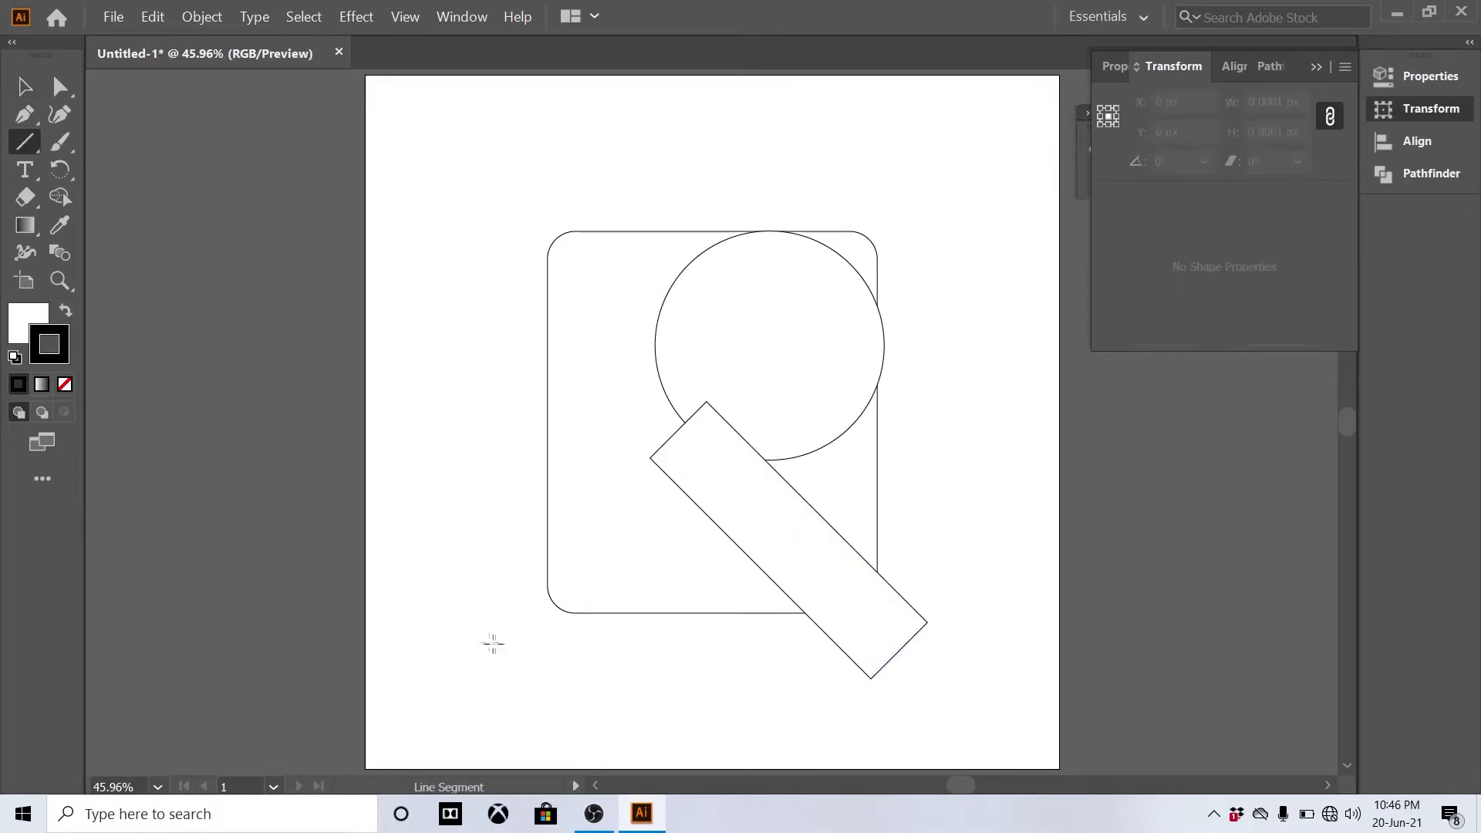
{"action": "left_click_drag", "start_coordinate": [511, 651], "coordinate": [927, 665]}
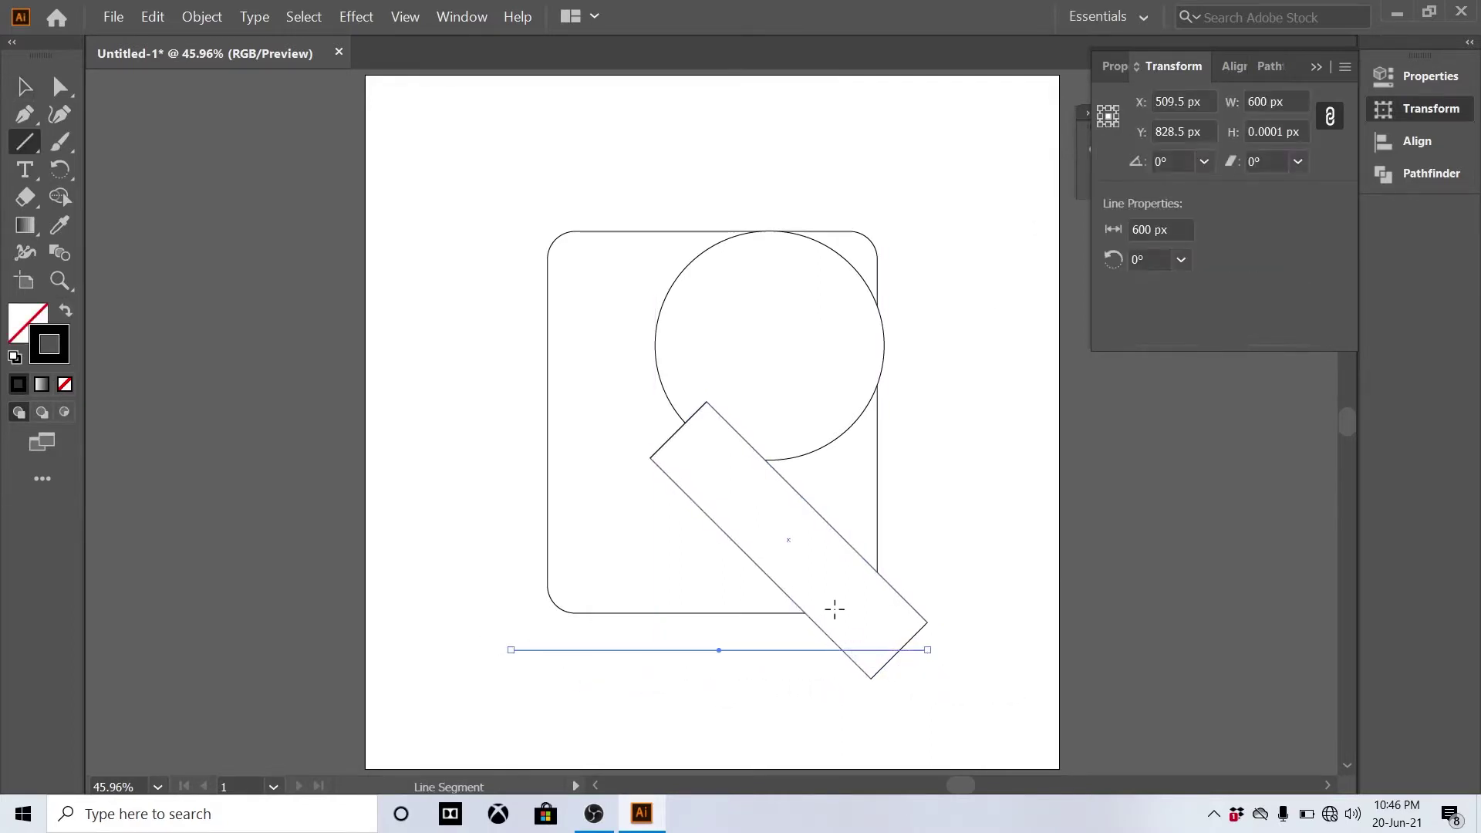
{"action": "key", "text": "v"}
{"action": "left_click_drag", "start_coordinate": [776, 648], "coordinate": [780, 615]}
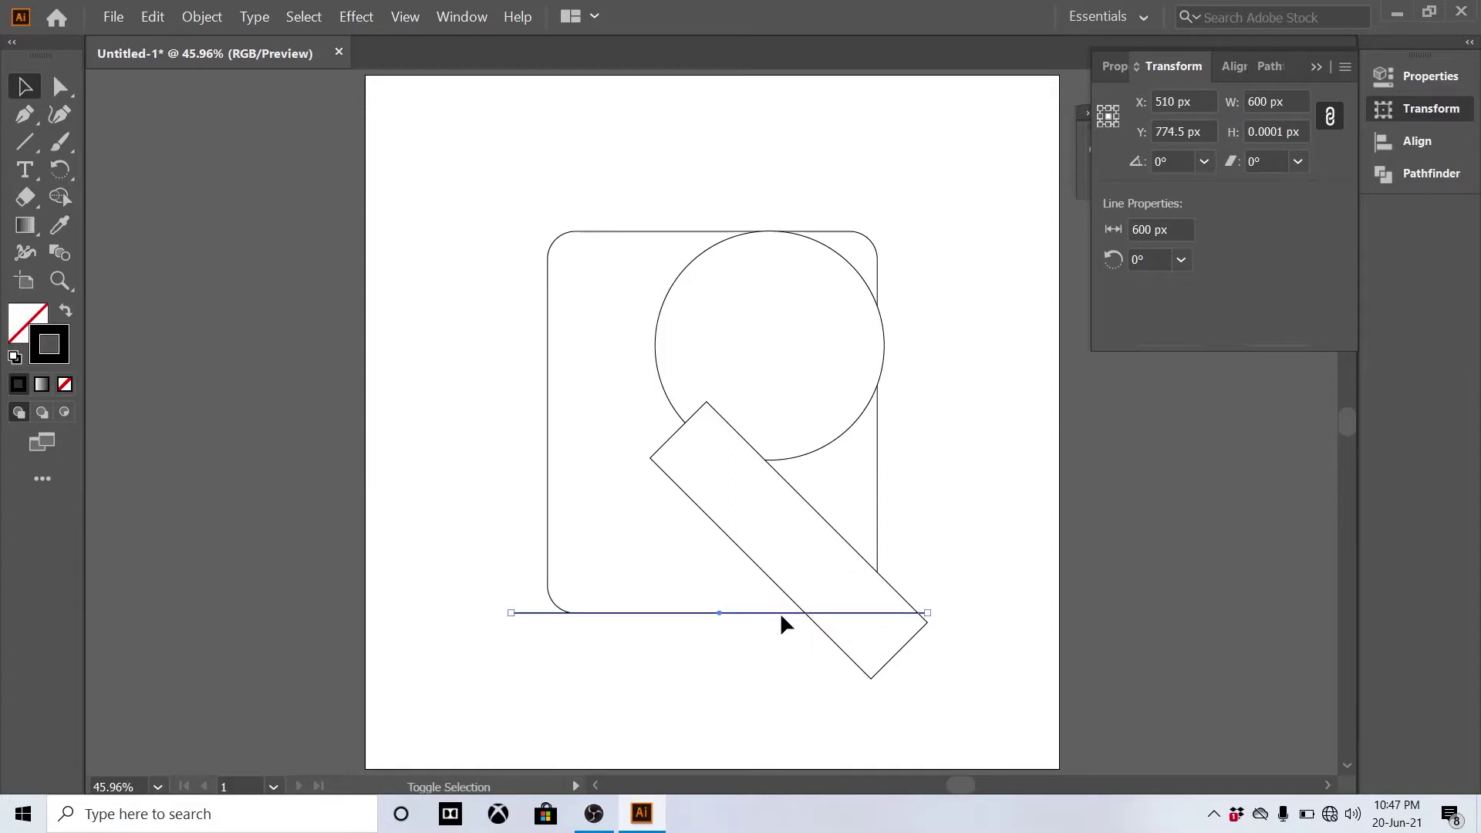
{"action": "left_click", "coordinate": [983, 531]}
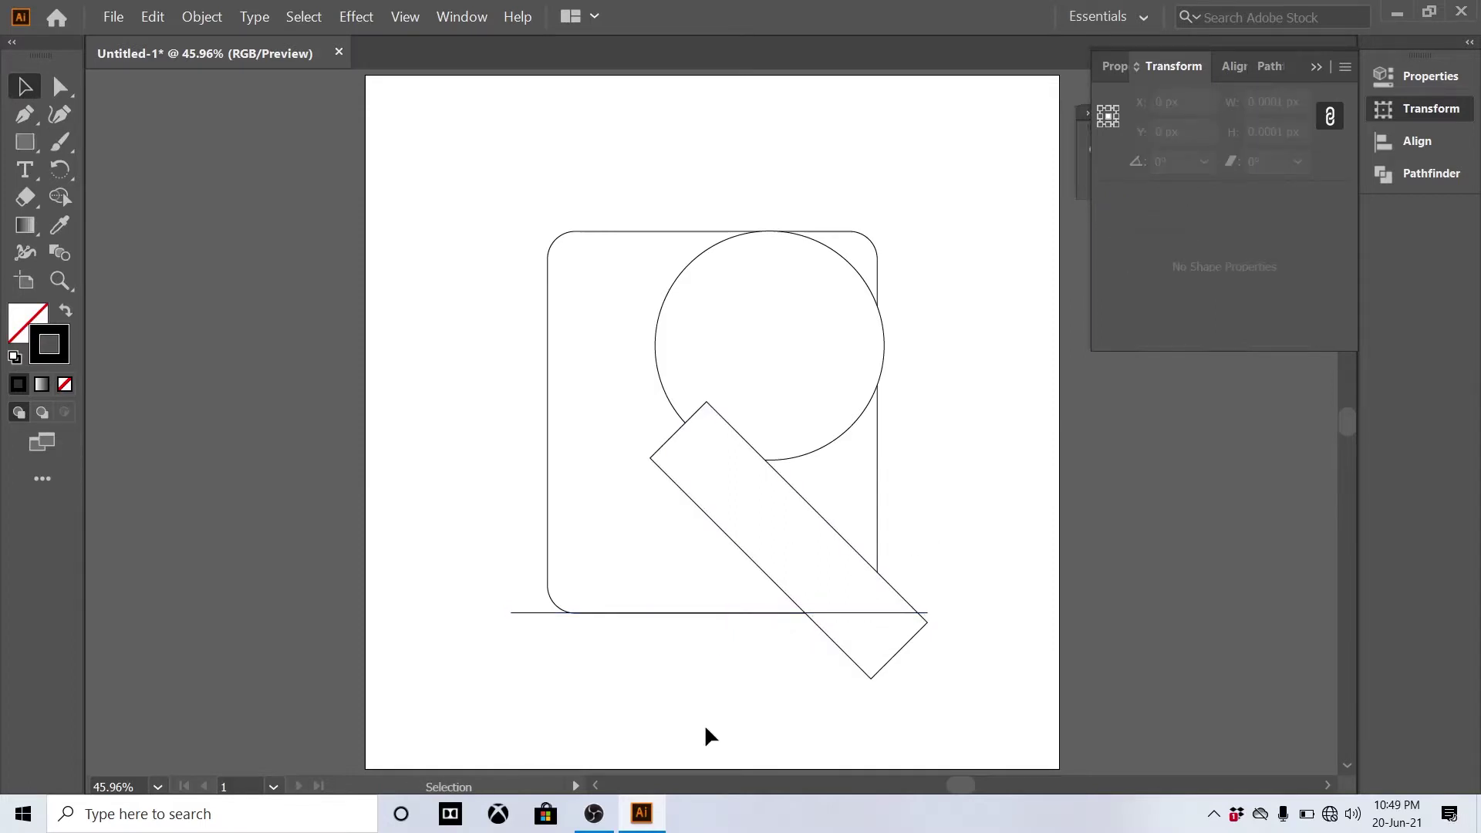
Step: Select all the R pieces and merge the rectangle and circle regions with Shape Builder
{"action": "left_click_drag", "start_coordinate": [506, 174], "coordinate": [968, 712]}
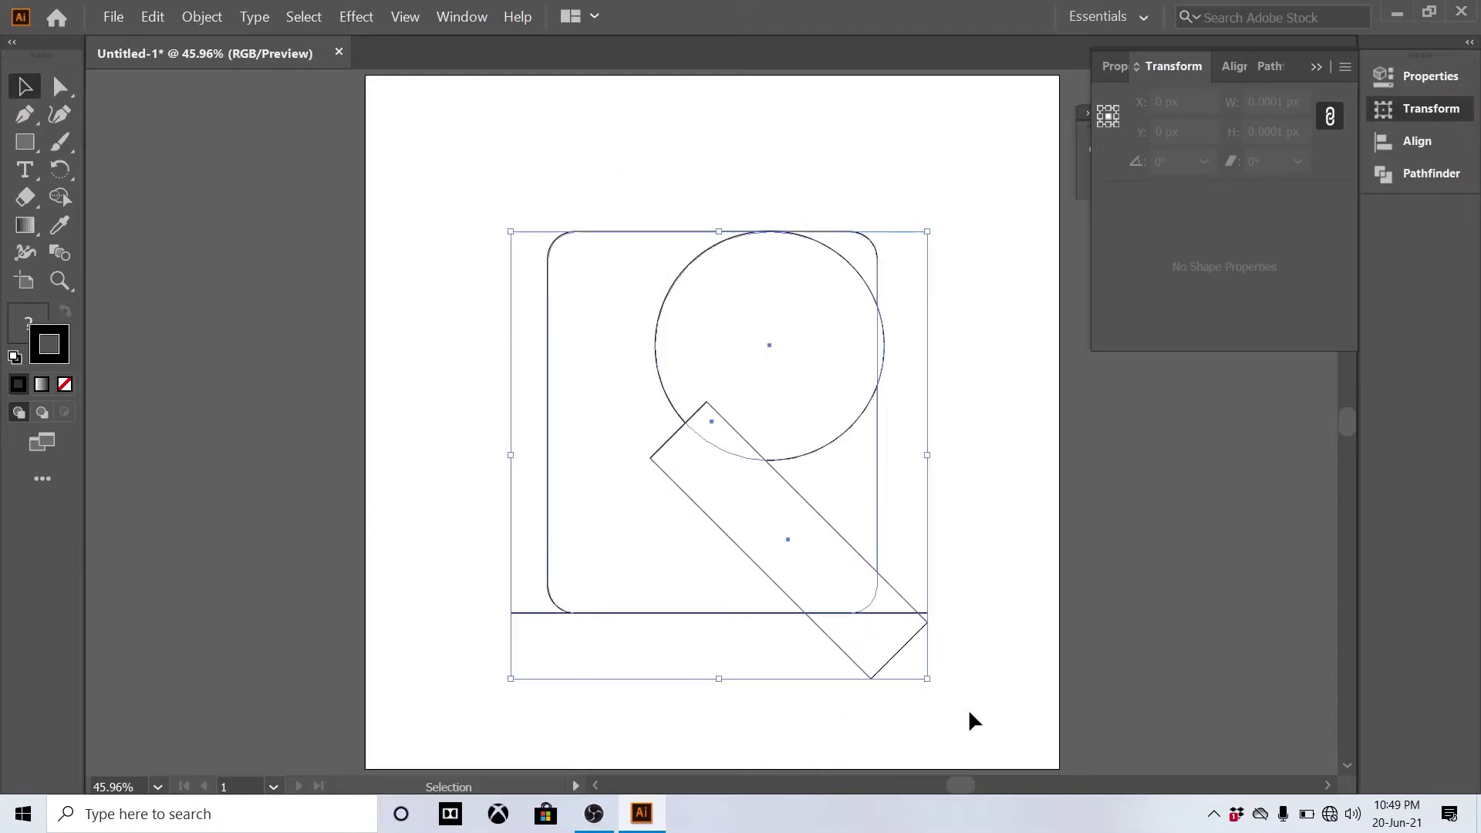
{"action": "key", "text": "shift+m"}
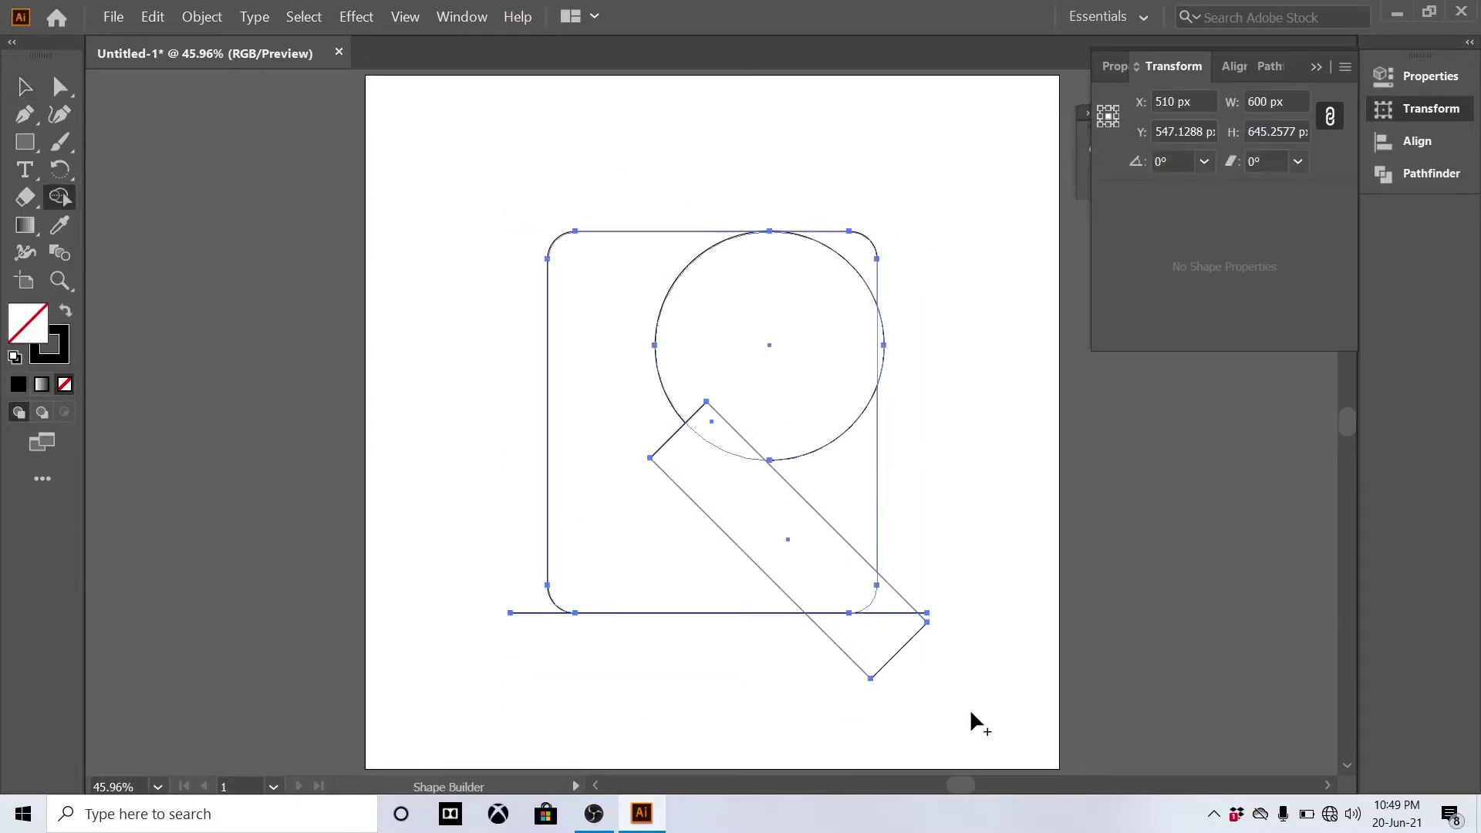
{"action": "mouse_move", "coordinate": [604, 292]}
{"action": "left_mouse_down"}
{"action": "mouse_move", "coordinate": [828, 311]}
{"action": "mouse_move", "coordinate": [888, 342]}
{"action": "mouse_move", "coordinate": [749, 372]}
{"action": "mouse_move", "coordinate": [699, 449]}
{"action": "mouse_move", "coordinate": [769, 520]}
{"action": "mouse_move", "coordinate": [895, 608]}
{"action": "left_mouse_up"}
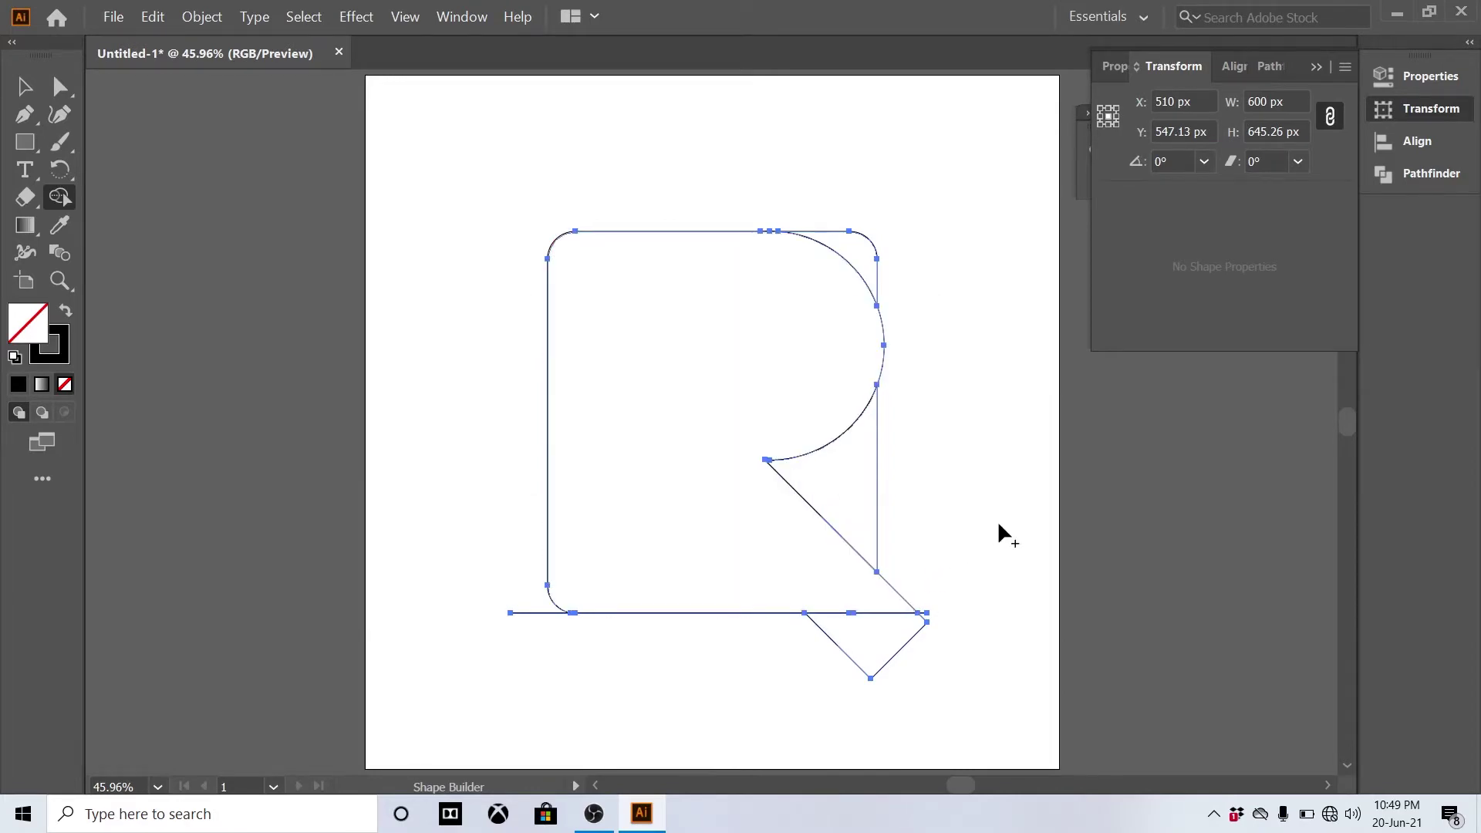
Step: Select the leftover corner pieces along with the R's bowl, leg and outline parts
{"action": "key", "text": "v"}
{"action": "left_click", "coordinate": [970, 502]}
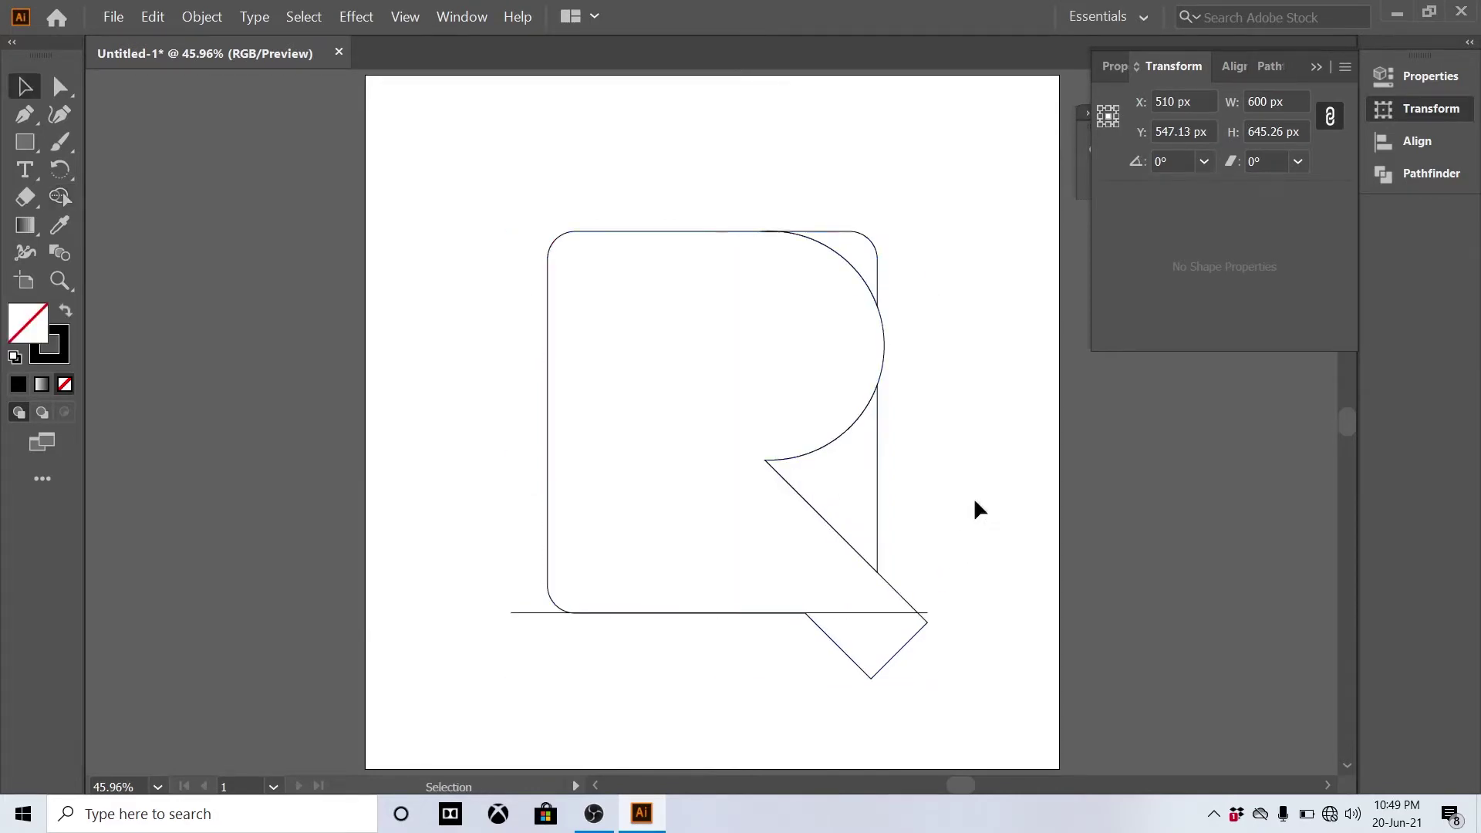
{"action": "left_click", "coordinate": [877, 486]}
{"action": "mouse_move", "coordinate": [870, 248]}
{"action": "left_mouse_down"}
{"action": "mouse_move", "coordinate": [882, 241]}
{"action": "mouse_move", "coordinate": [866, 261]}
{"action": "left_mouse_up"}
{"action": "left_click", "coordinate": [916, 242]}
{"action": "left_click_drag", "start_coordinate": [874, 488], "coordinate": [874, 489]}
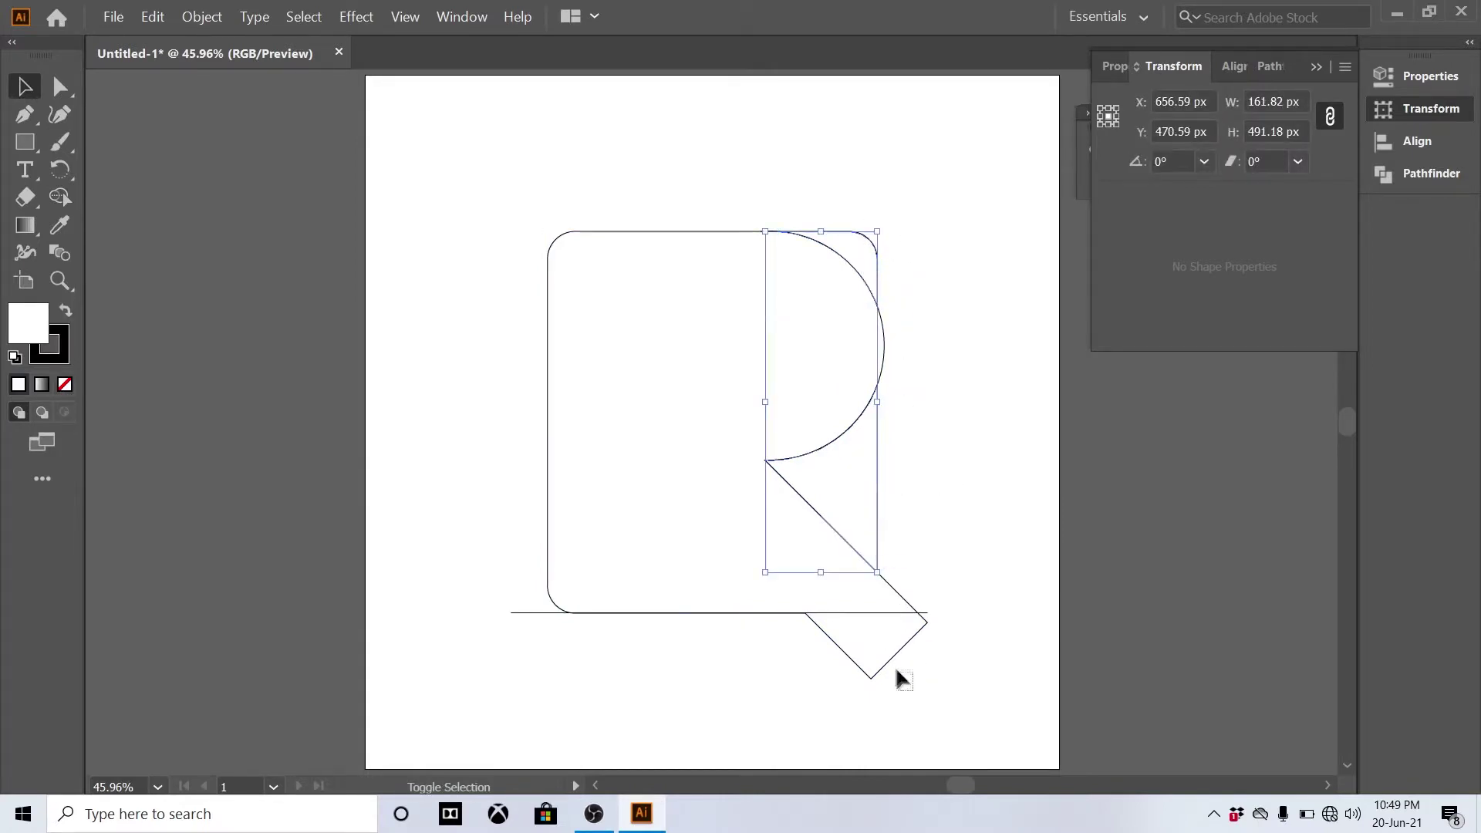
{"action": "left_click_drag", "start_coordinate": [864, 661], "coordinate": [864, 662]}
{"action": "left_click_drag", "start_coordinate": [516, 604], "coordinate": [516, 603]}
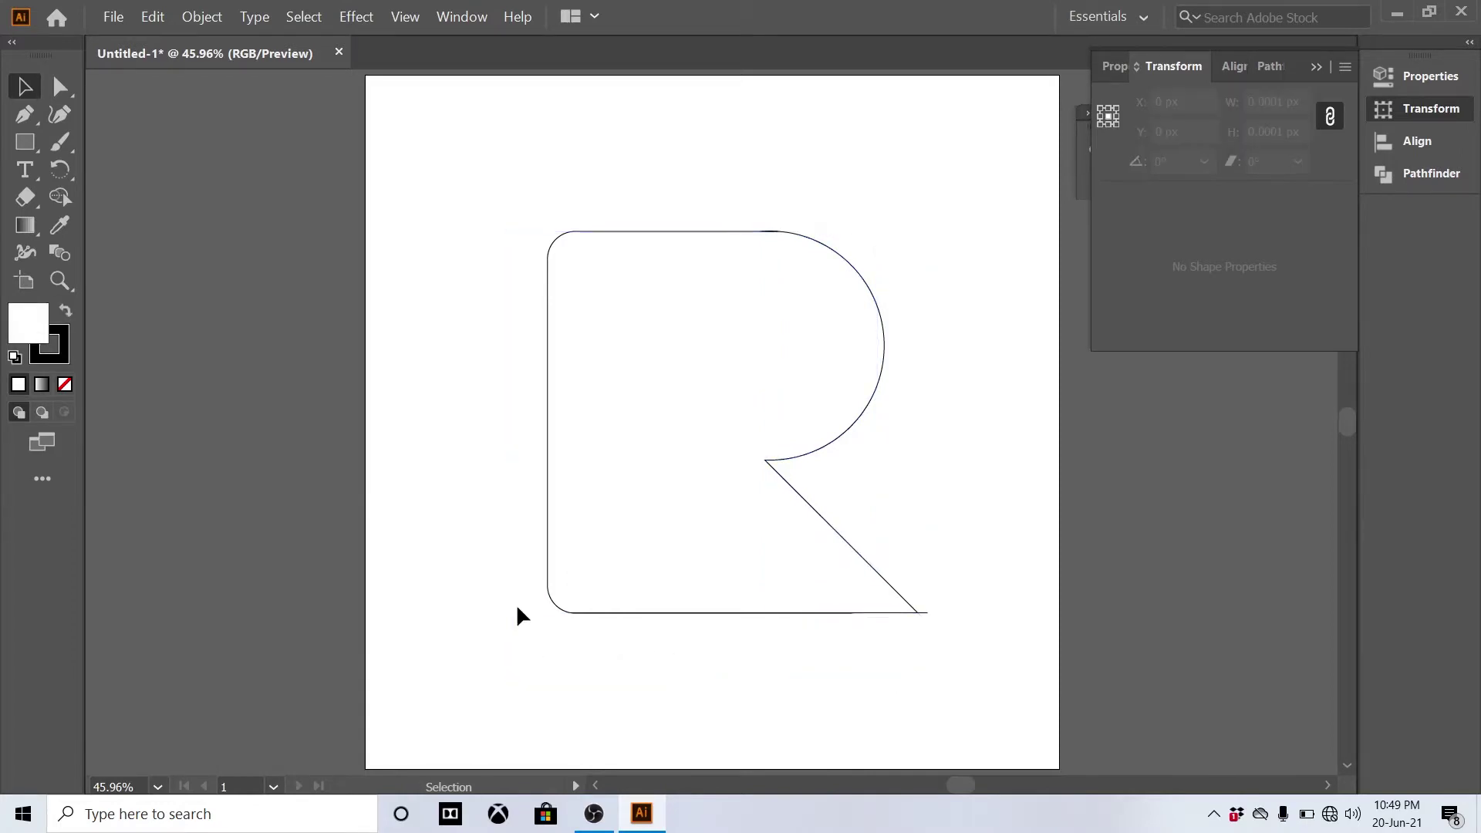
Step: Pull the bottom line's end onto the corner of the R's leg
{"action": "left_click", "coordinate": [781, 612]}
{"action": "left_click", "coordinate": [840, 627]}
{"action": "left_click_drag", "start_coordinate": [930, 614], "coordinate": [919, 613]}
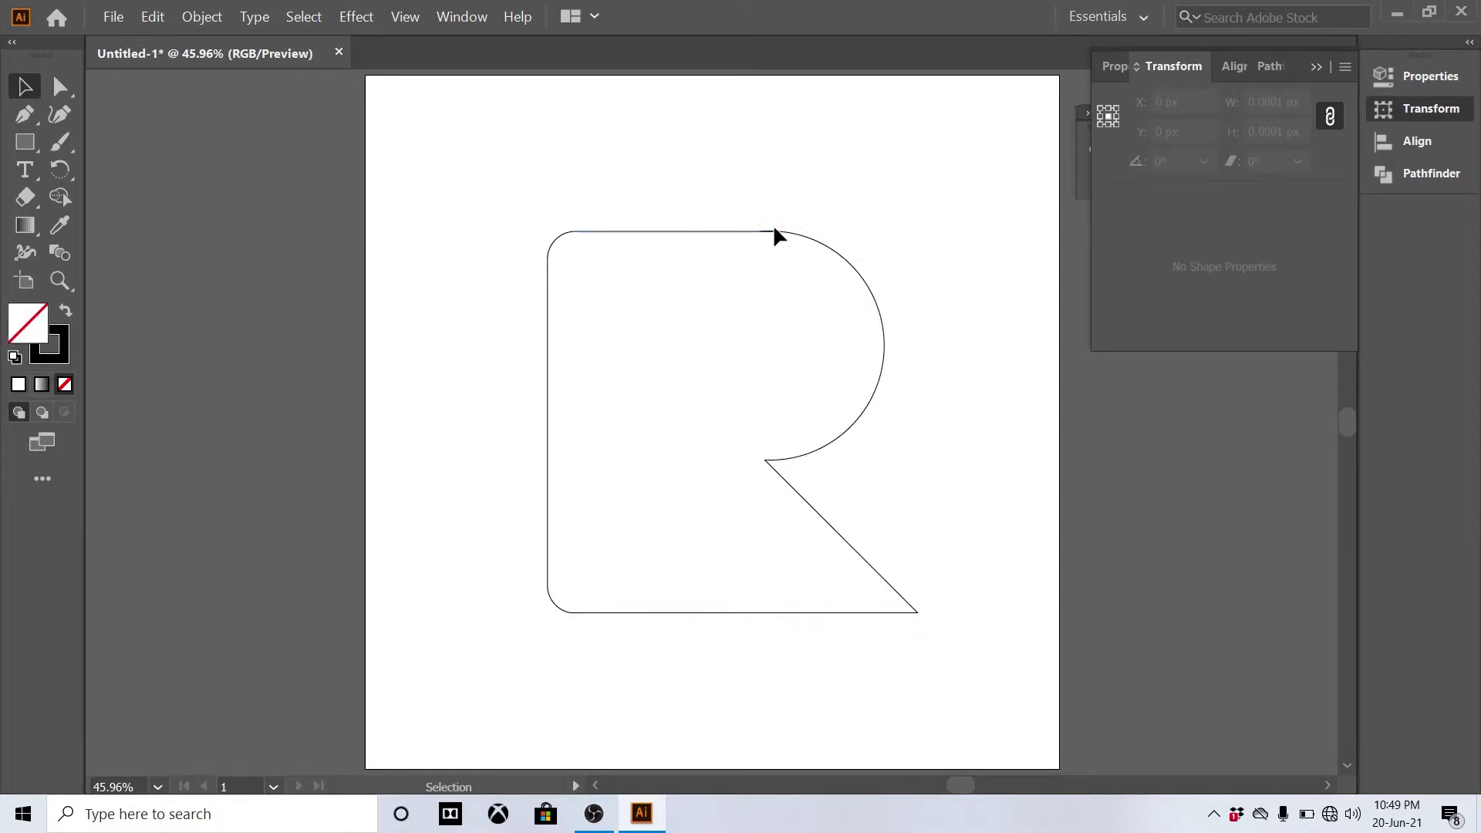
{"action": "key", "text": "d"}
{"action": "key", "text": "ctrl+z"}
Step: Copy the magenta gradient from the sample square onto the whole R outline
{"action": "left_click_drag", "start_coordinate": [496, 539], "coordinate": [582, 588]}
{"action": "key", "text": "i"}
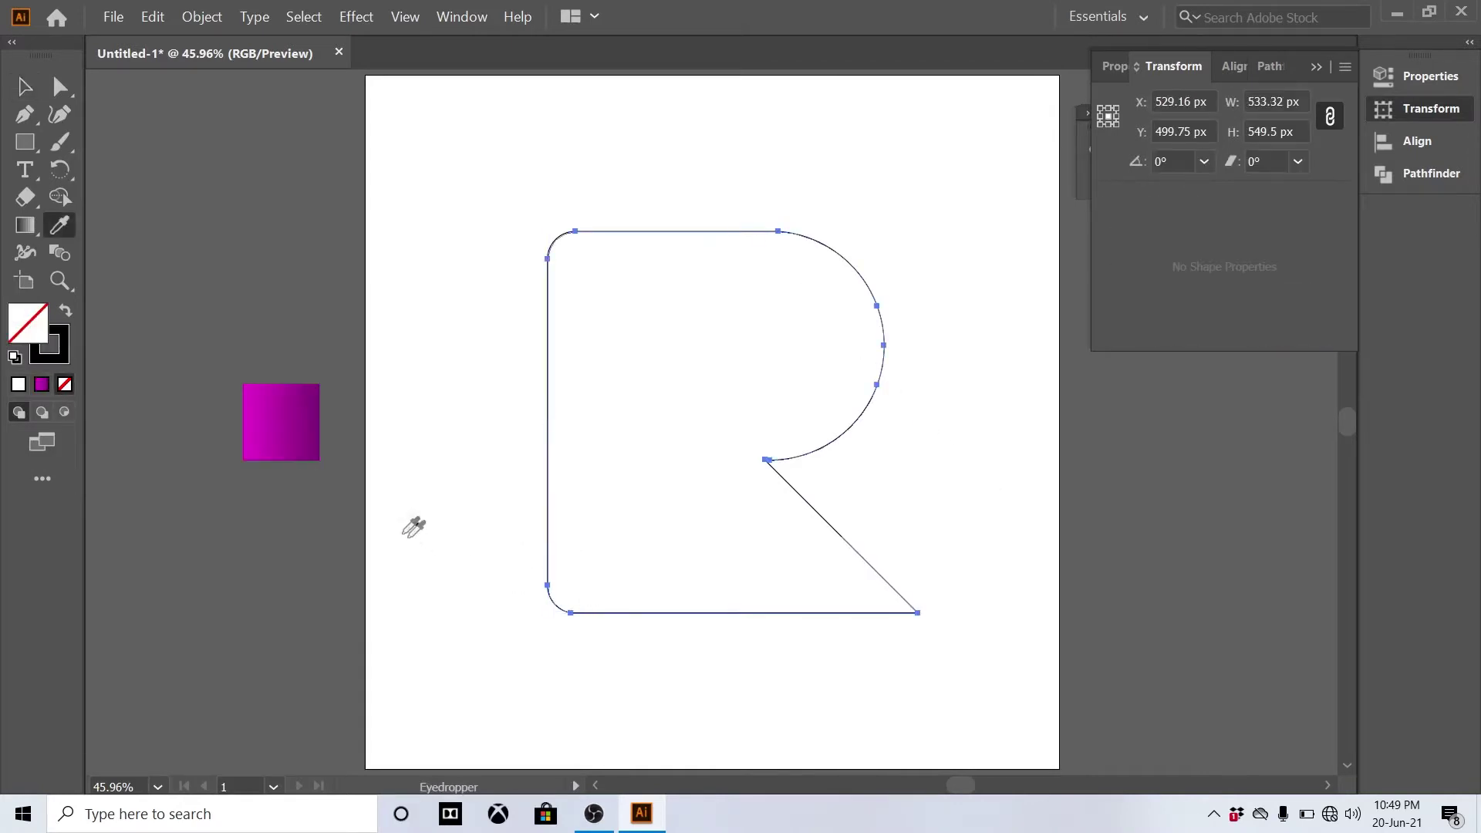
{"action": "left_click", "coordinate": [293, 443]}
{"action": "key", "text": "v"}
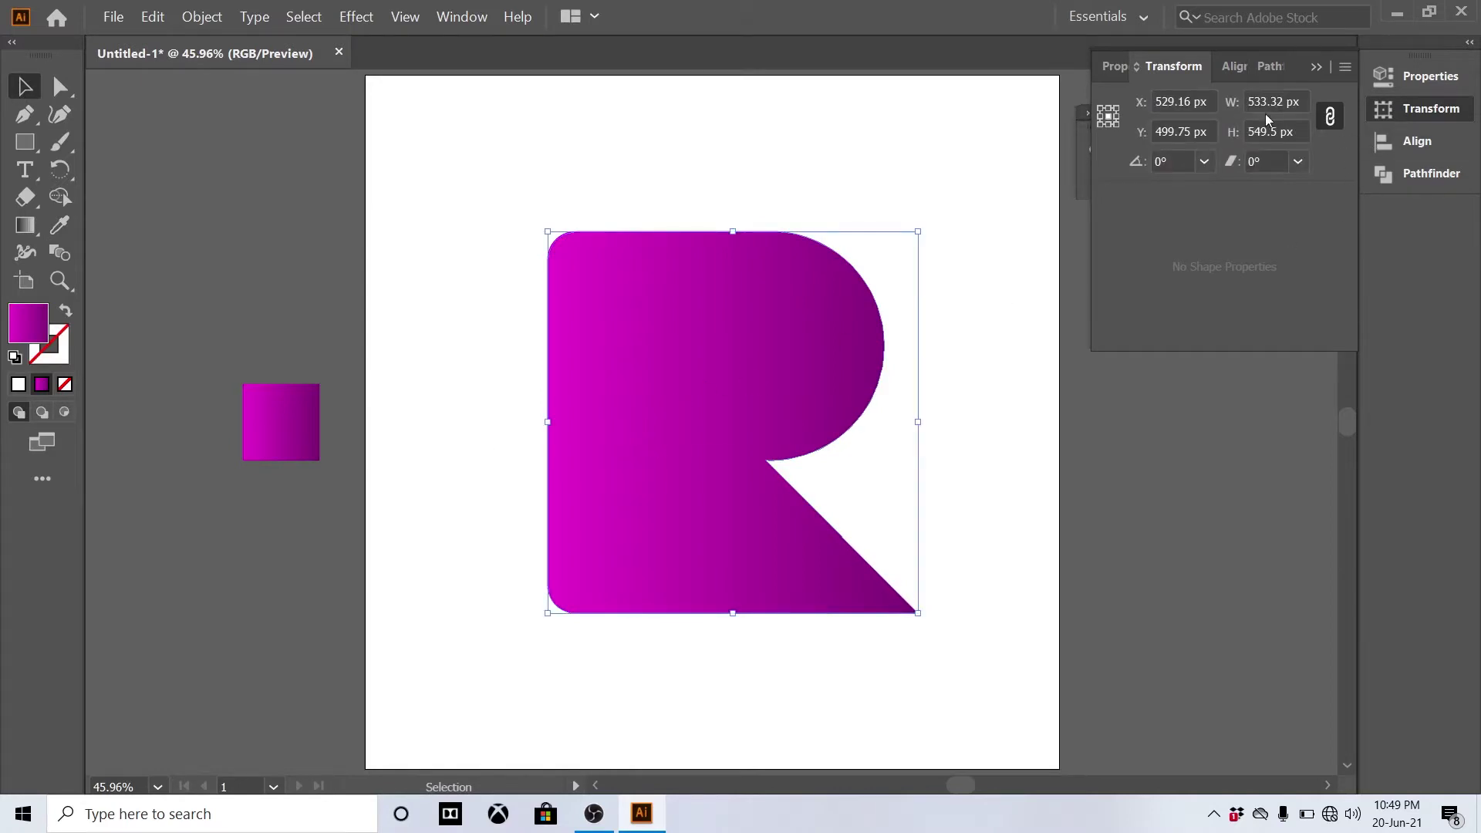
Step: Set the R's gradient angle to -90° in the Gradient panel
{"action": "left_click", "coordinate": [461, 16]}
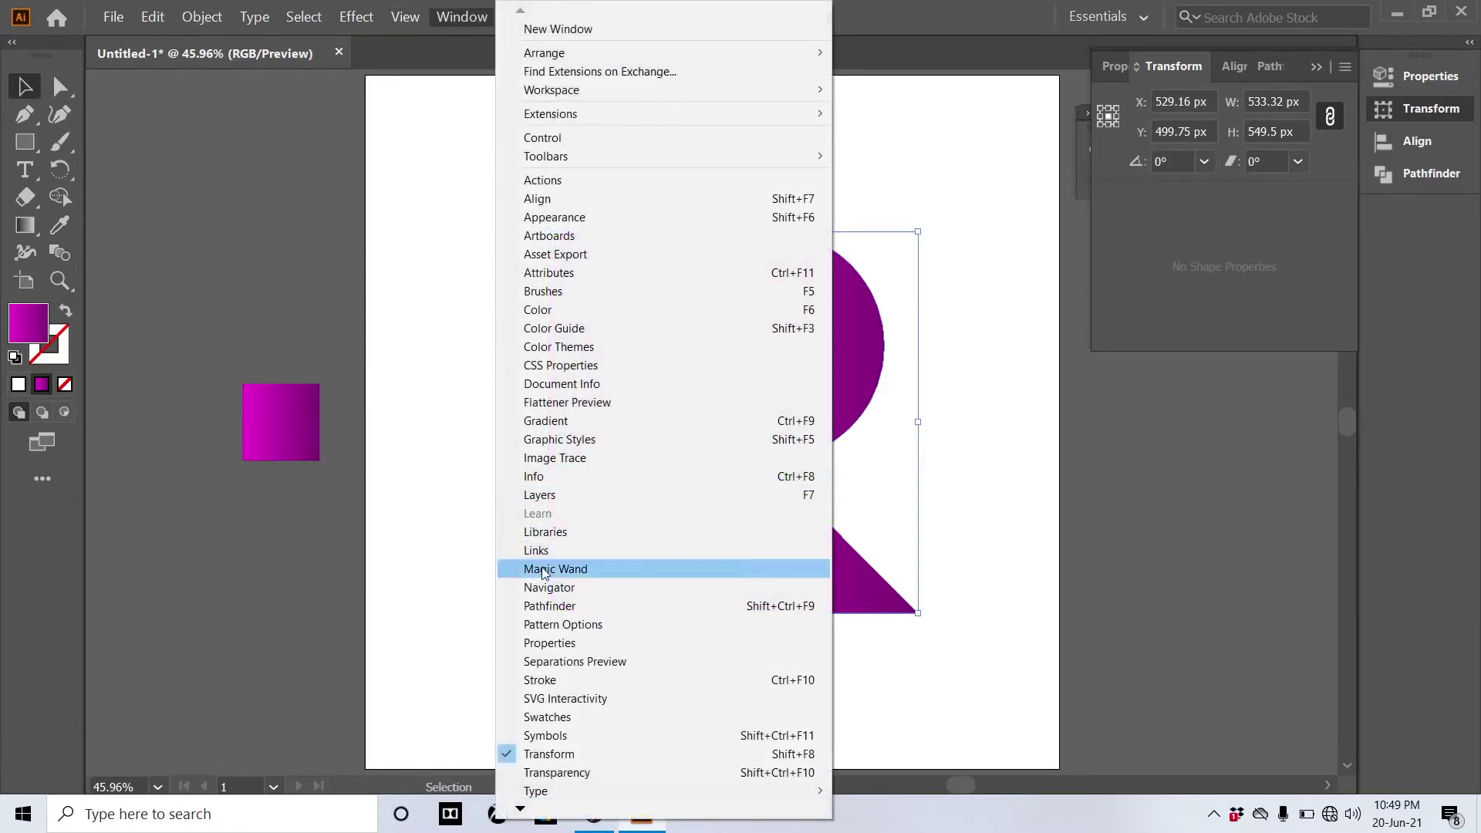
{"action": "left_click", "coordinate": [545, 421]}
{"action": "left_click", "coordinate": [1196, 632]}
{"action": "type", "text": "-90"}
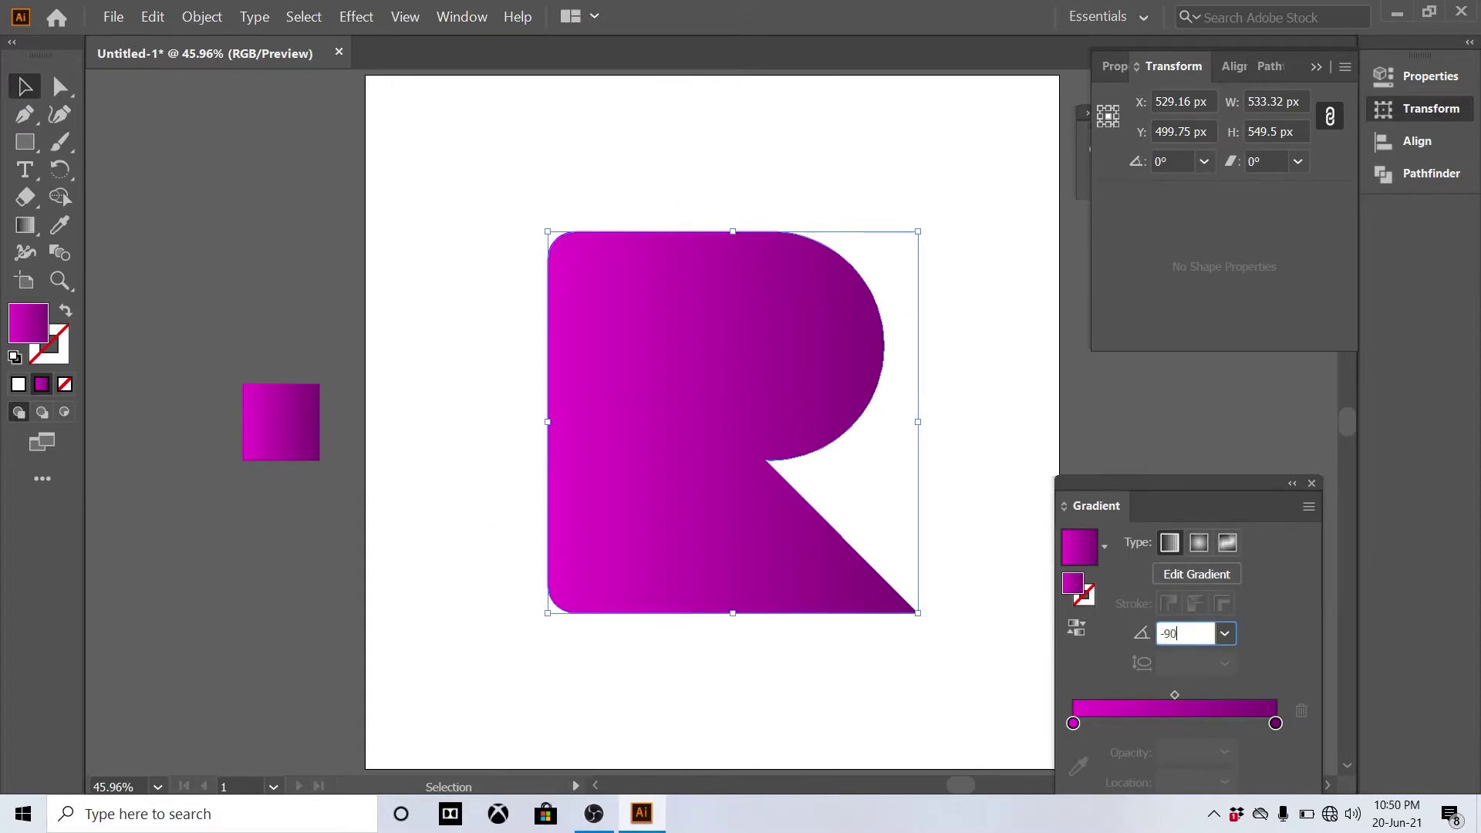
{"action": "key", "text": "Return"}
Step: Close the Gradient panel and delete the gradient sample square
{"action": "left_click", "coordinate": [1006, 447]}
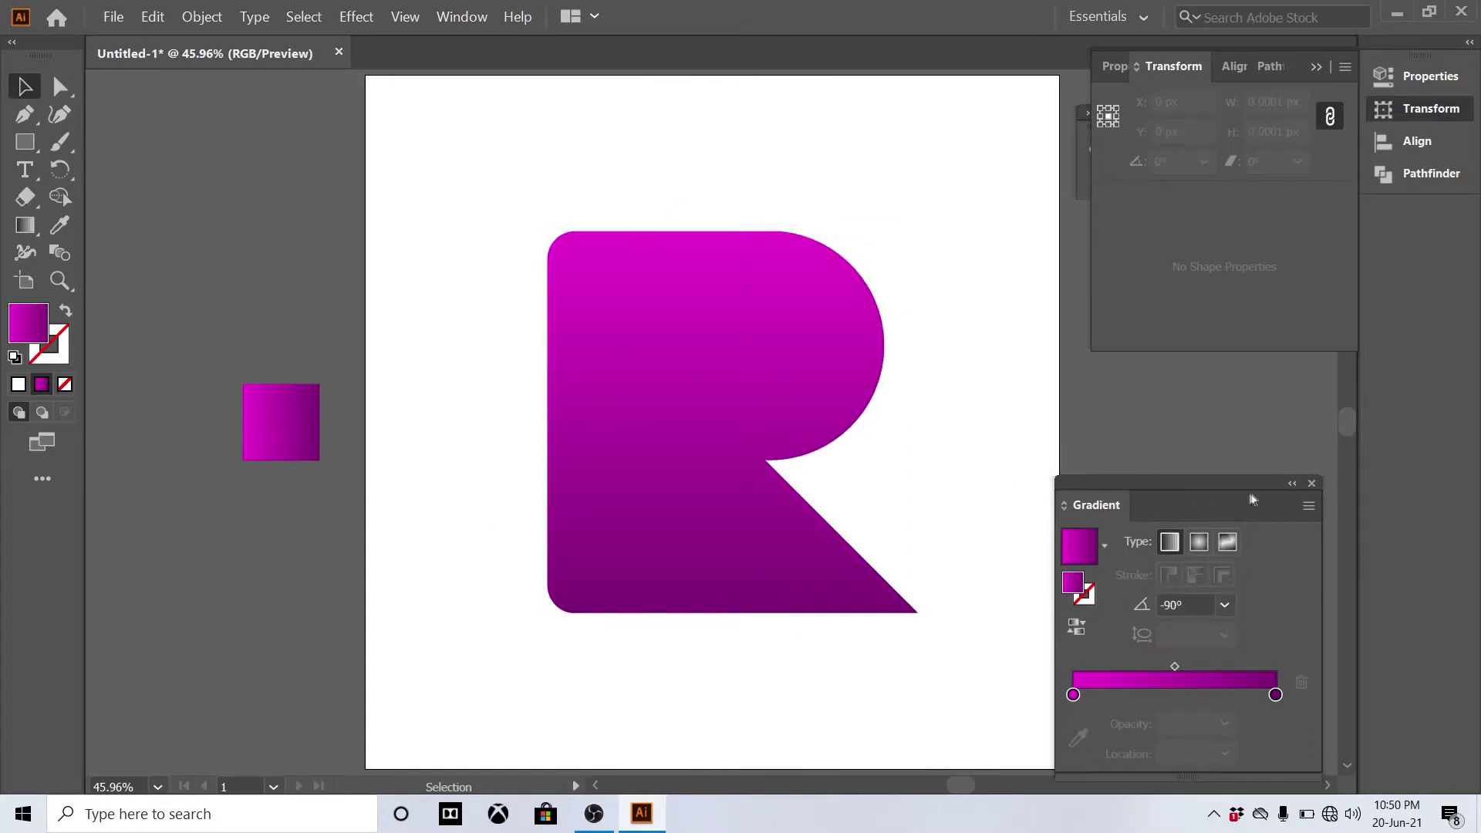
{"action": "left_click", "coordinate": [1312, 484]}
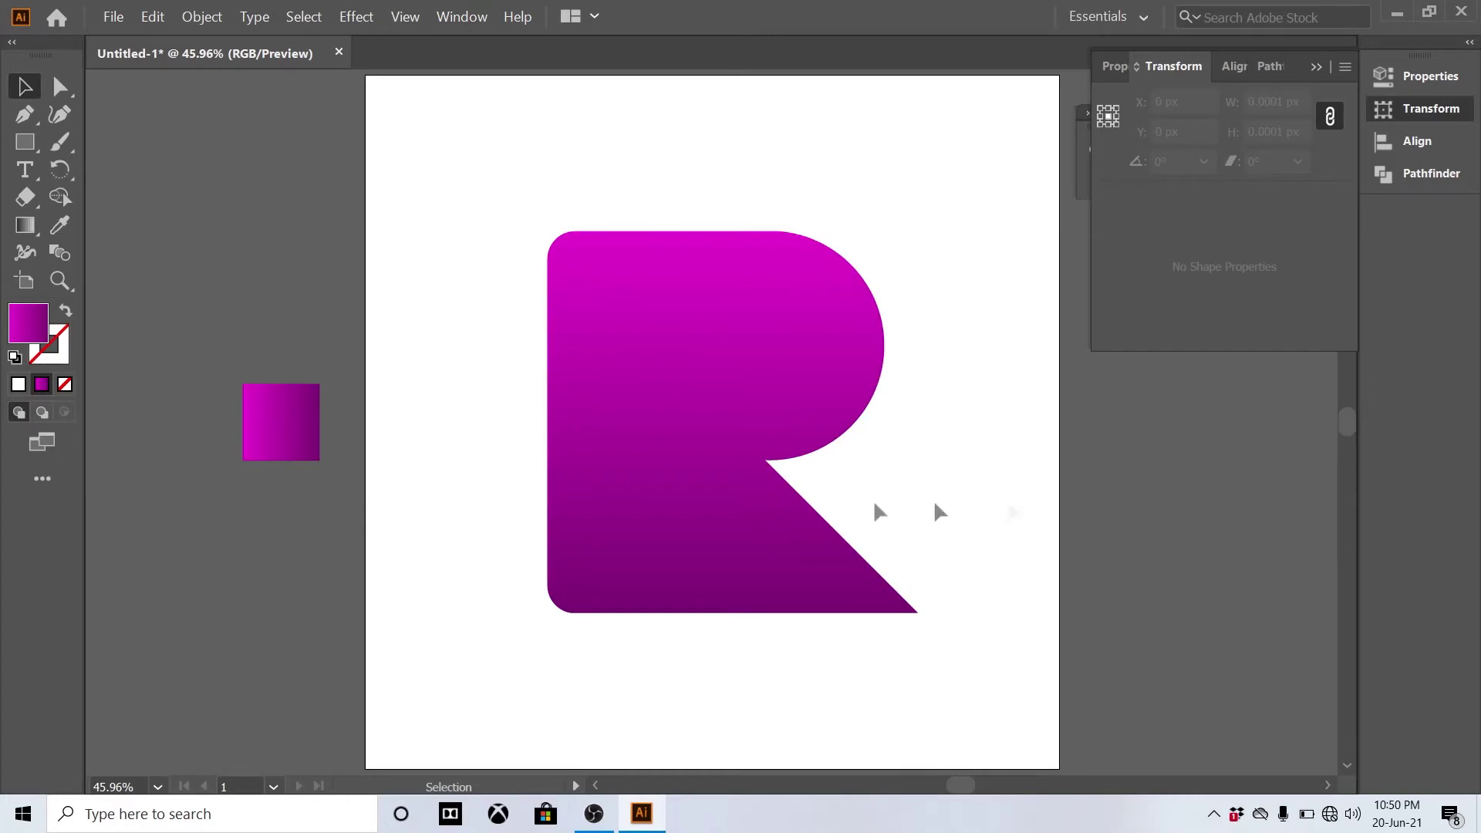
{"action": "left_click", "coordinate": [298, 456]}
{"action": "key", "text": "Delete"}
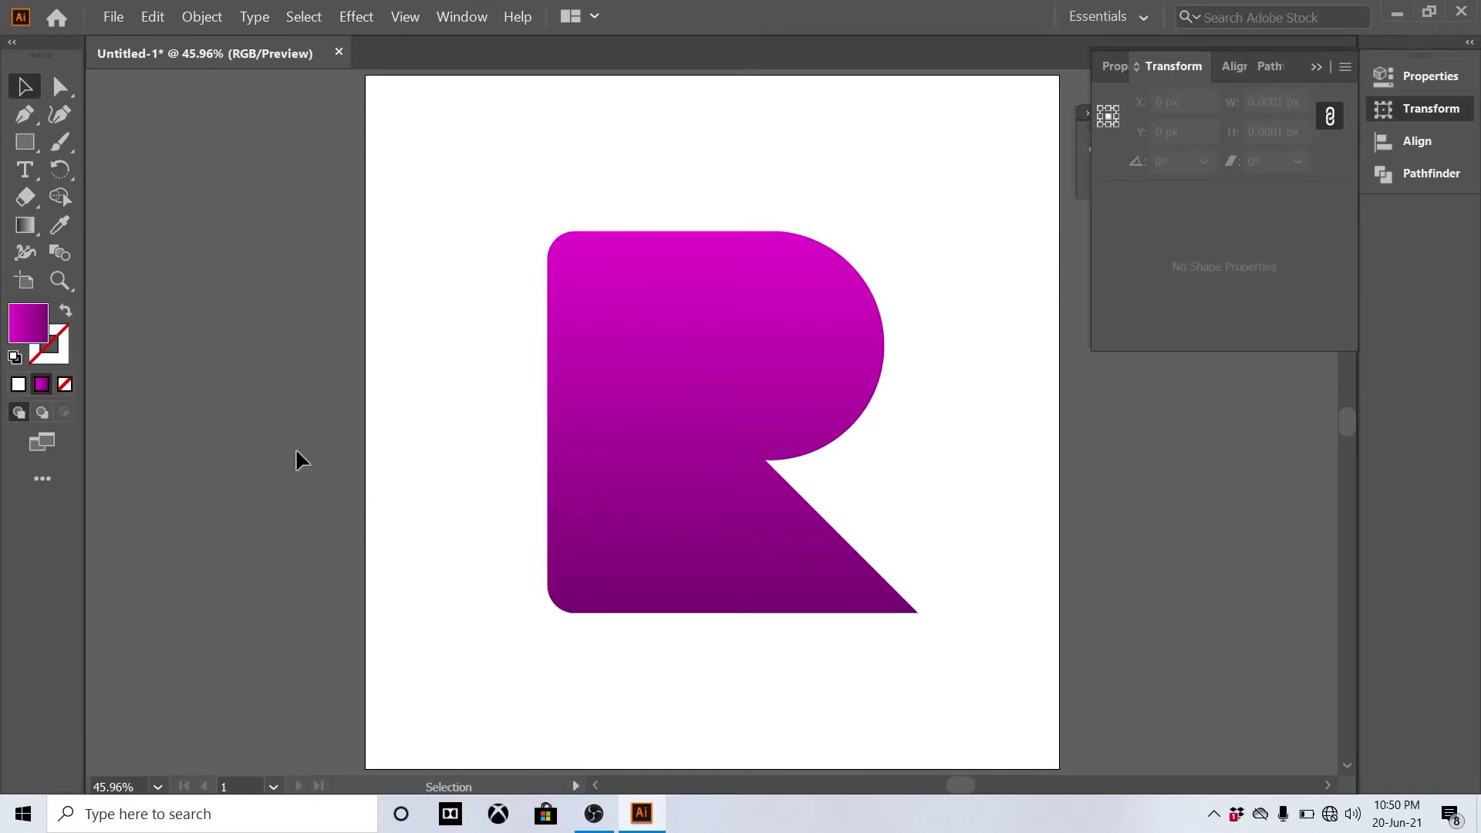
Step: Set both the R's fill and stroke colours to white
{"action": "left_click", "coordinate": [594, 456]}
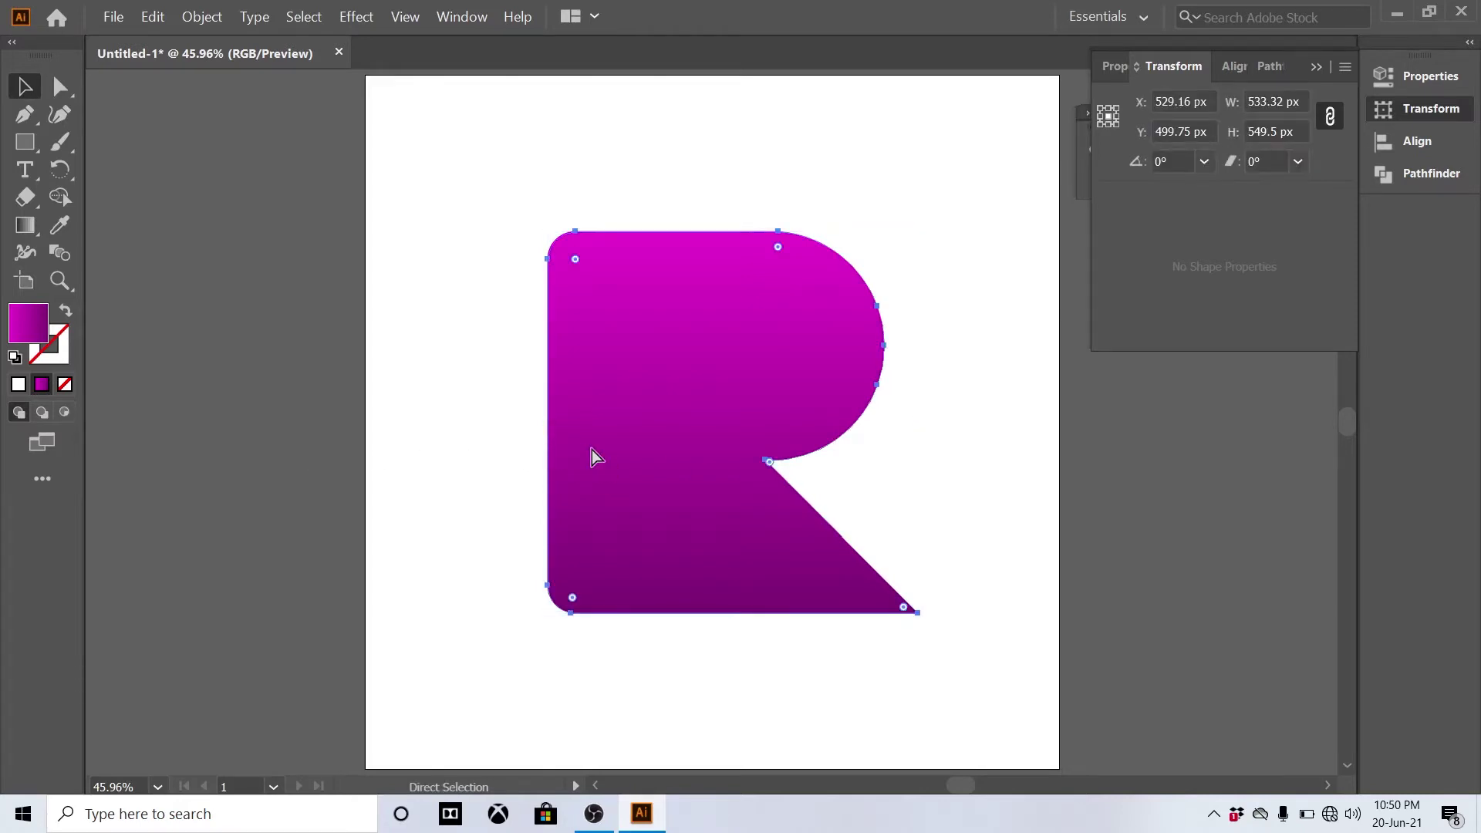
{"action": "key", "text": "ctrl"}
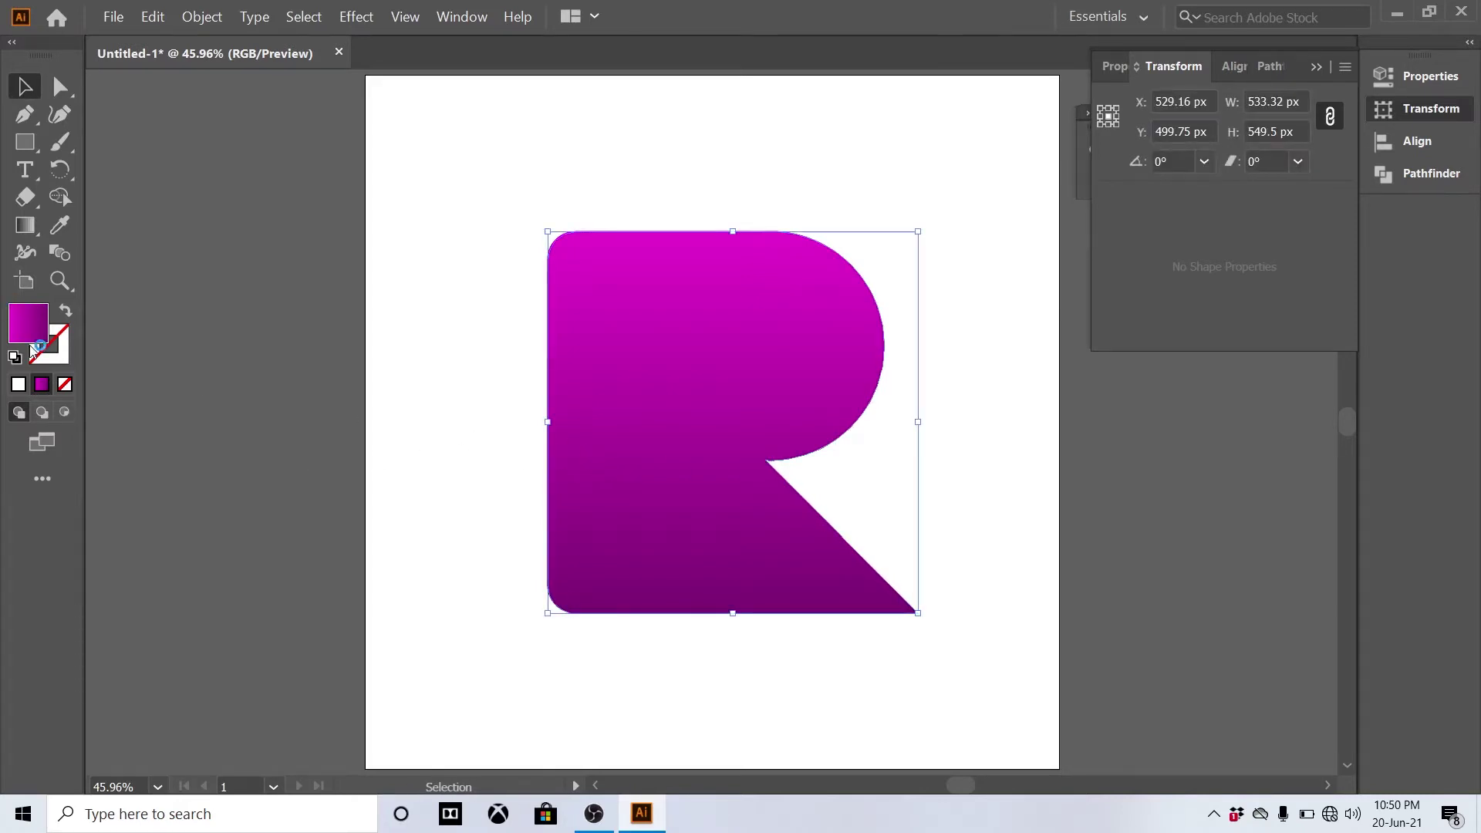
{"action": "left_click", "coordinate": [19, 386]}
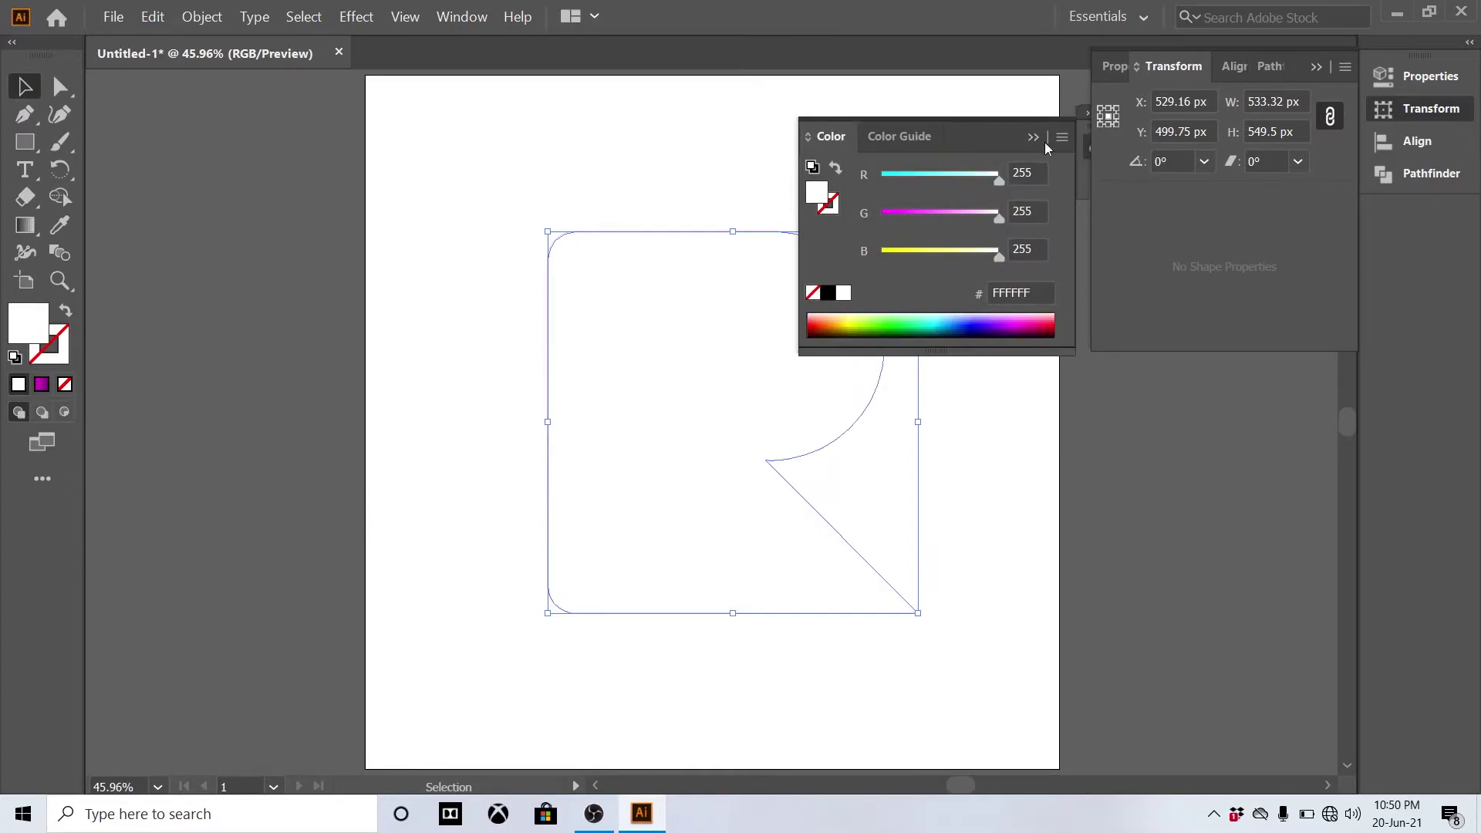
{"action": "left_click", "coordinate": [51, 355]}
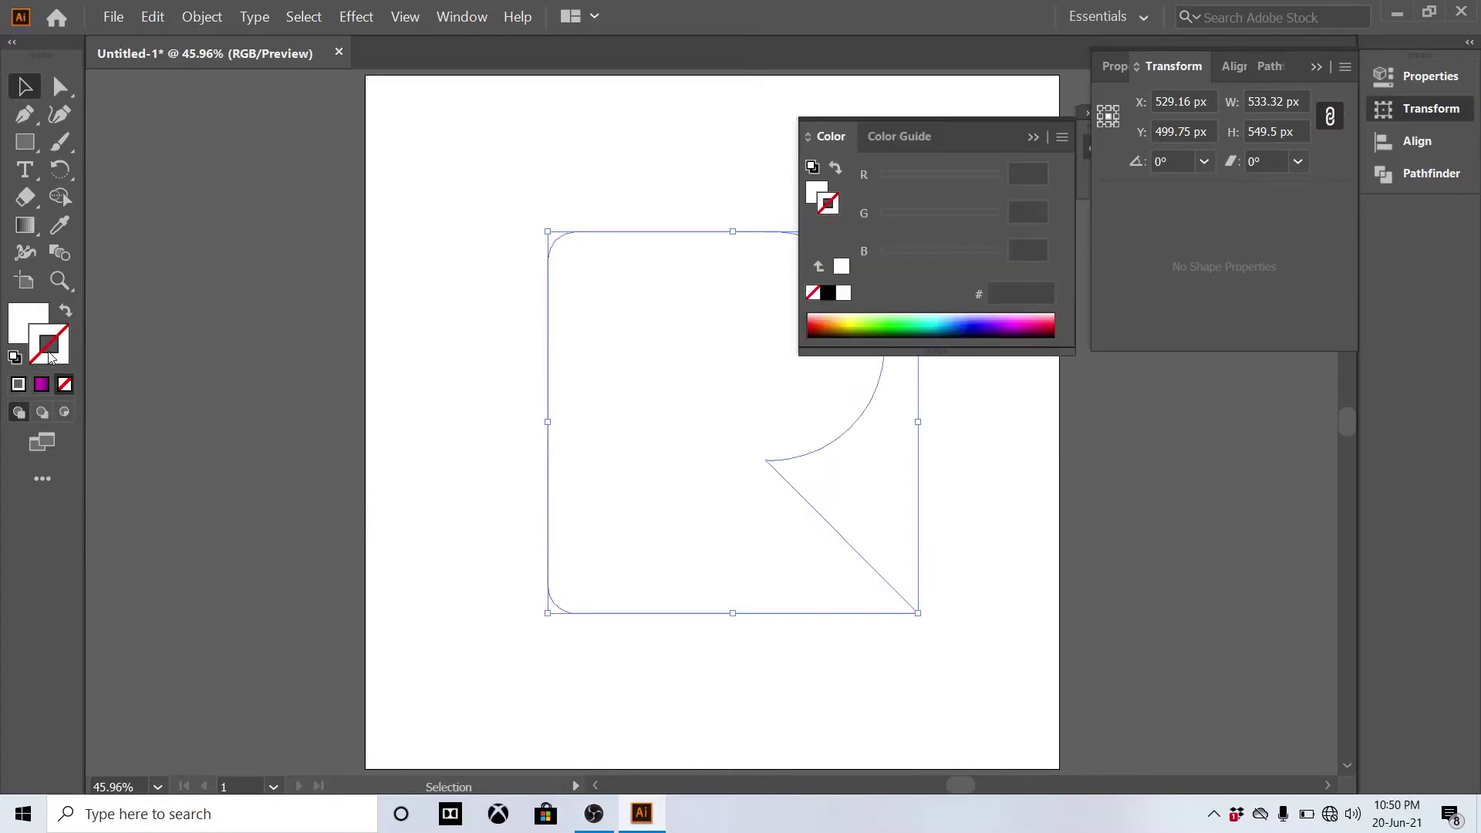
{"action": "left_click", "coordinate": [18, 385]}
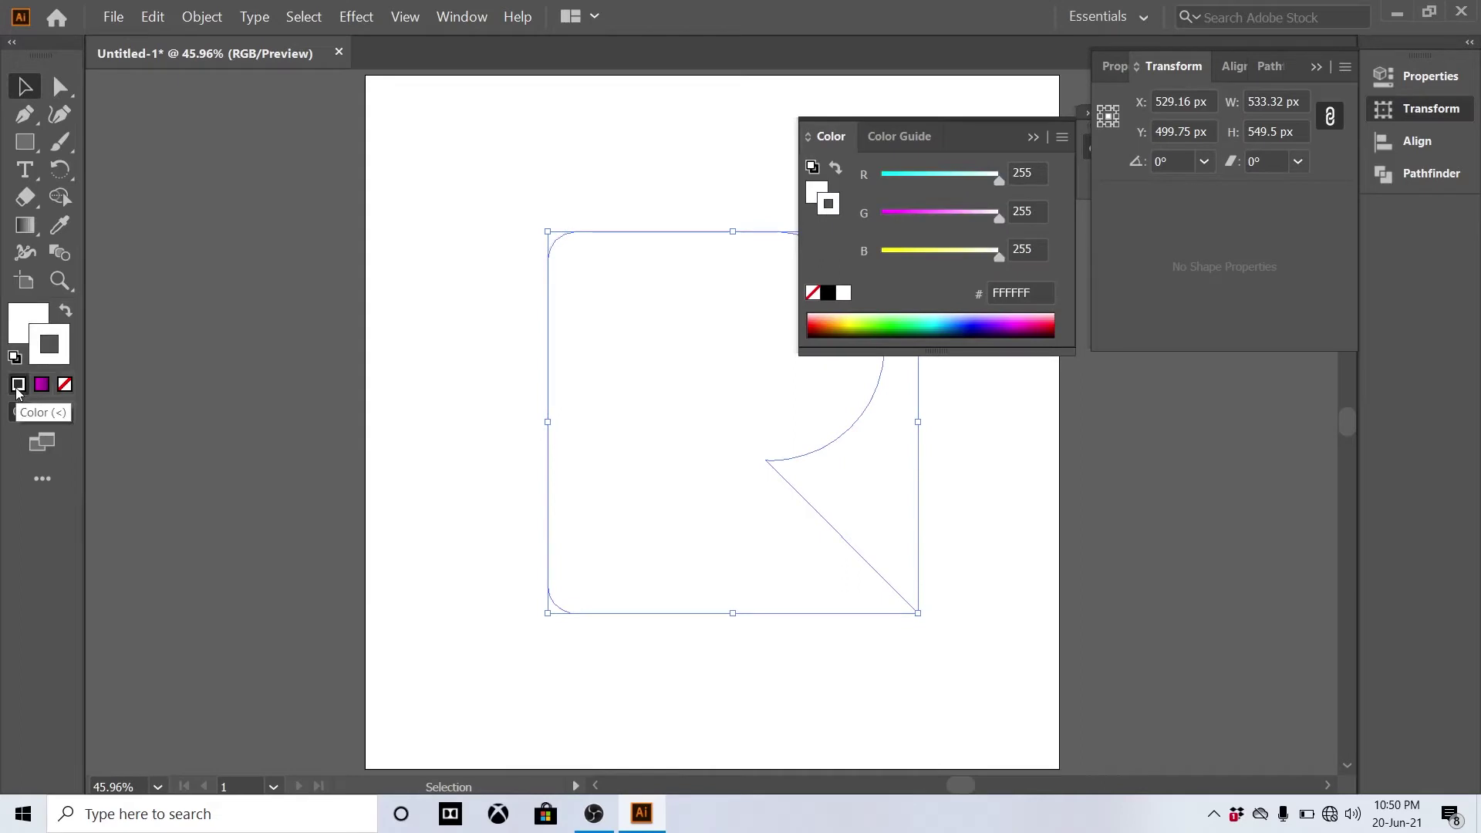
{"action": "left_click_drag", "start_coordinate": [1015, 136], "coordinate": [1277, 424]}
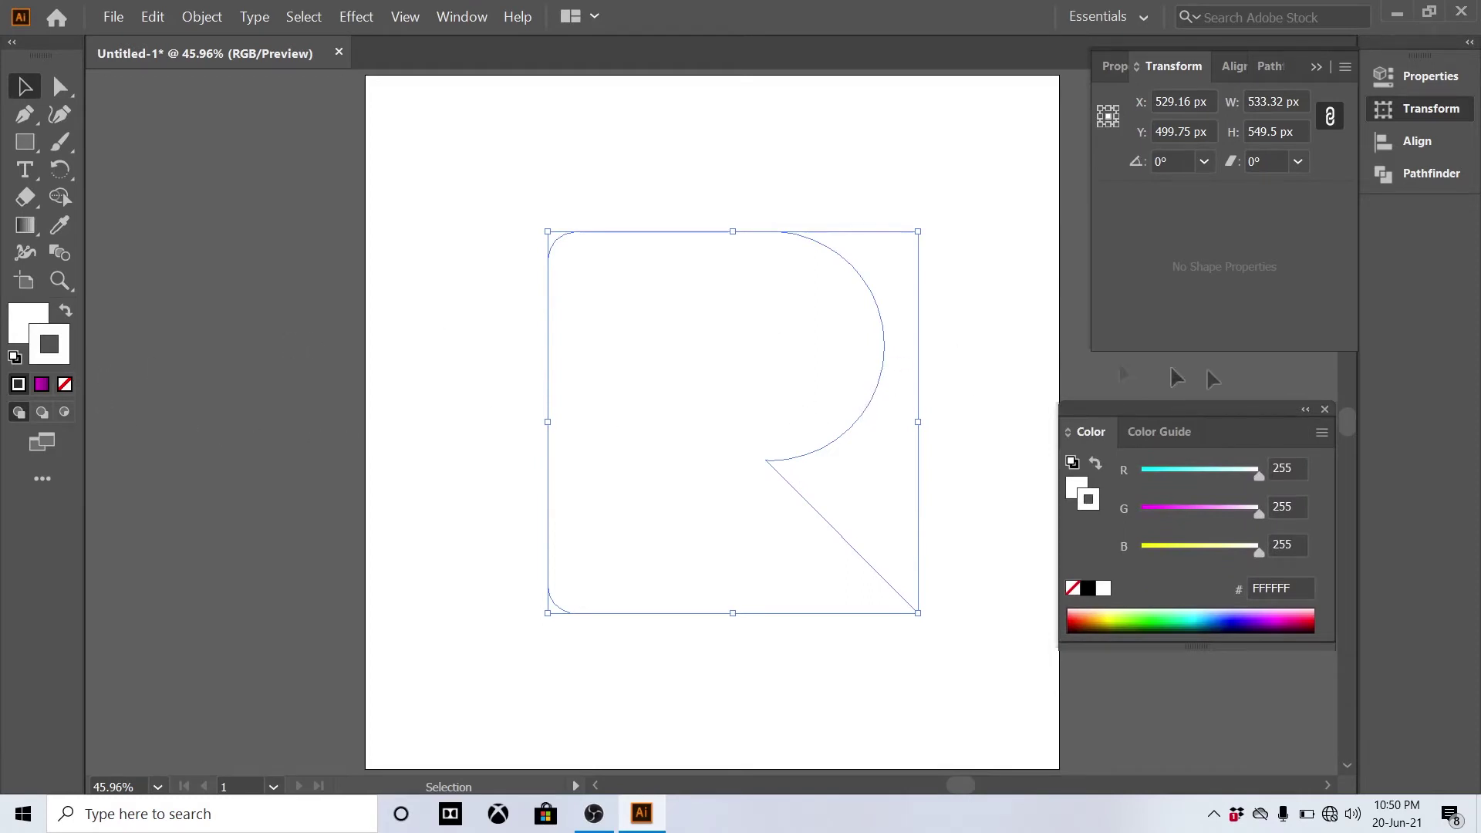
Step: Set the R's stroke weight to 20 pt
{"action": "left_click", "coordinate": [1115, 66]}
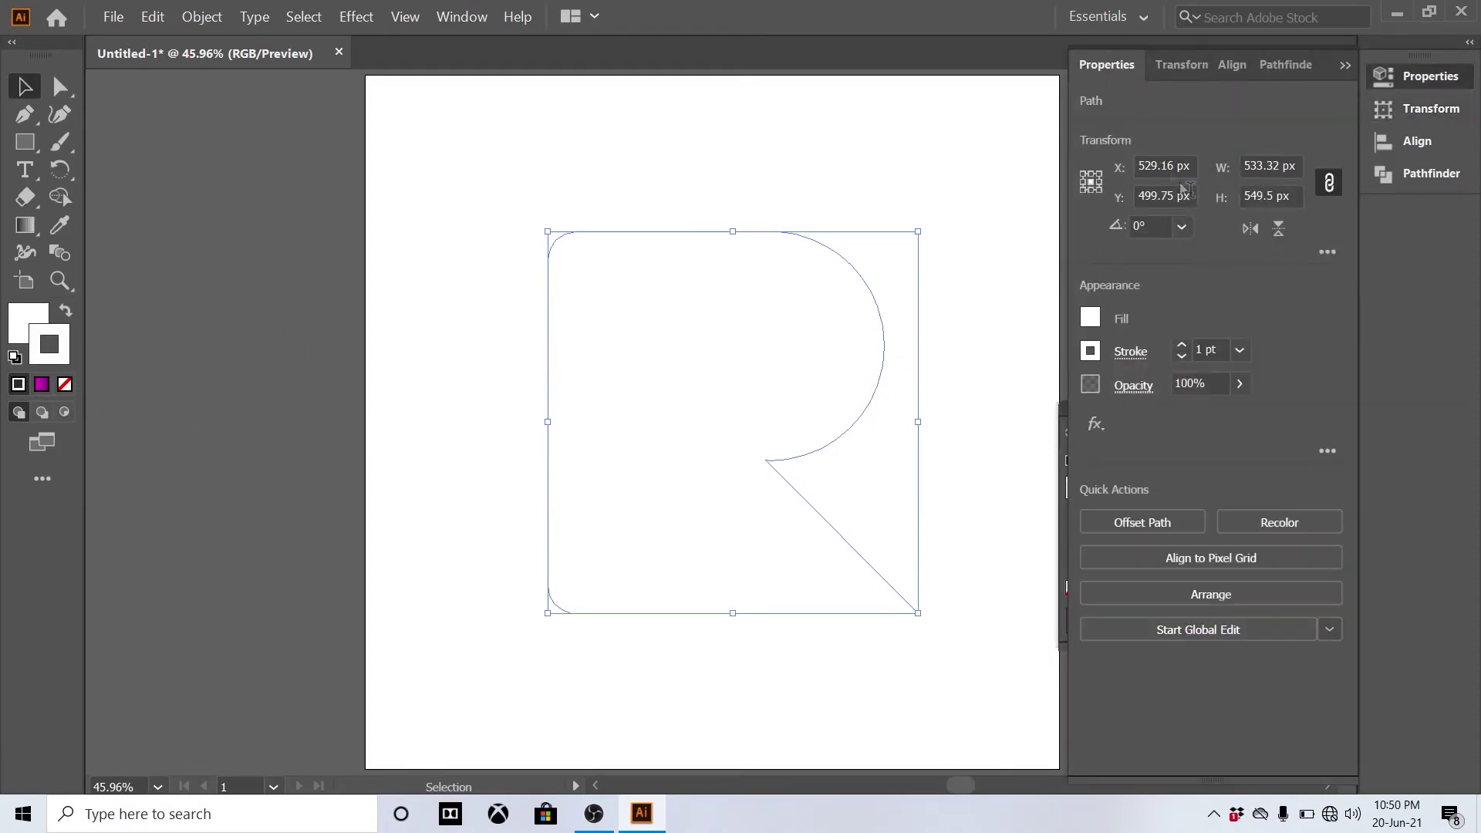
{"action": "left_click", "coordinate": [1213, 350]}
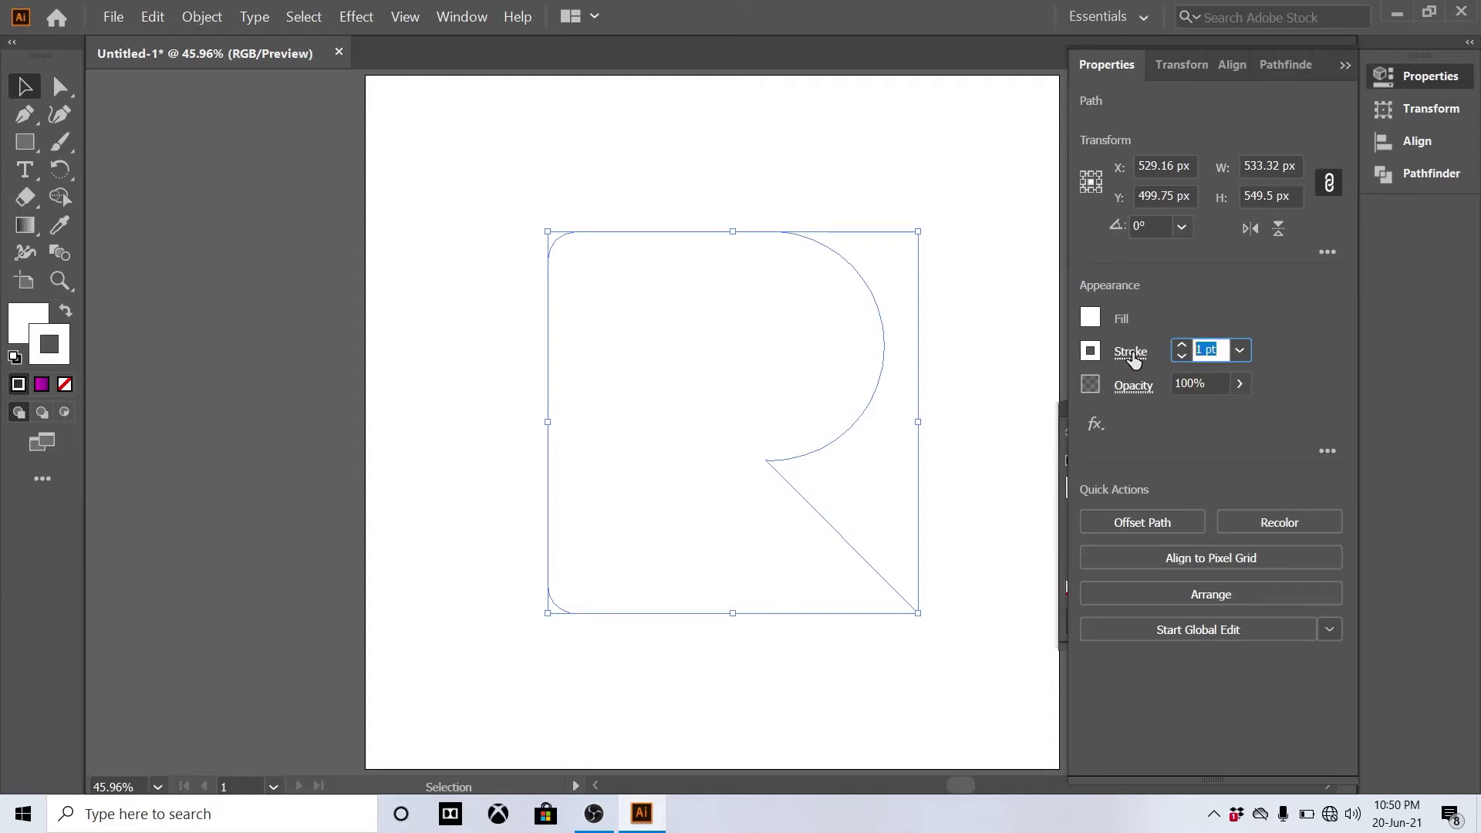
{"action": "type", "text": "20"}
{"action": "key", "text": "Return"}
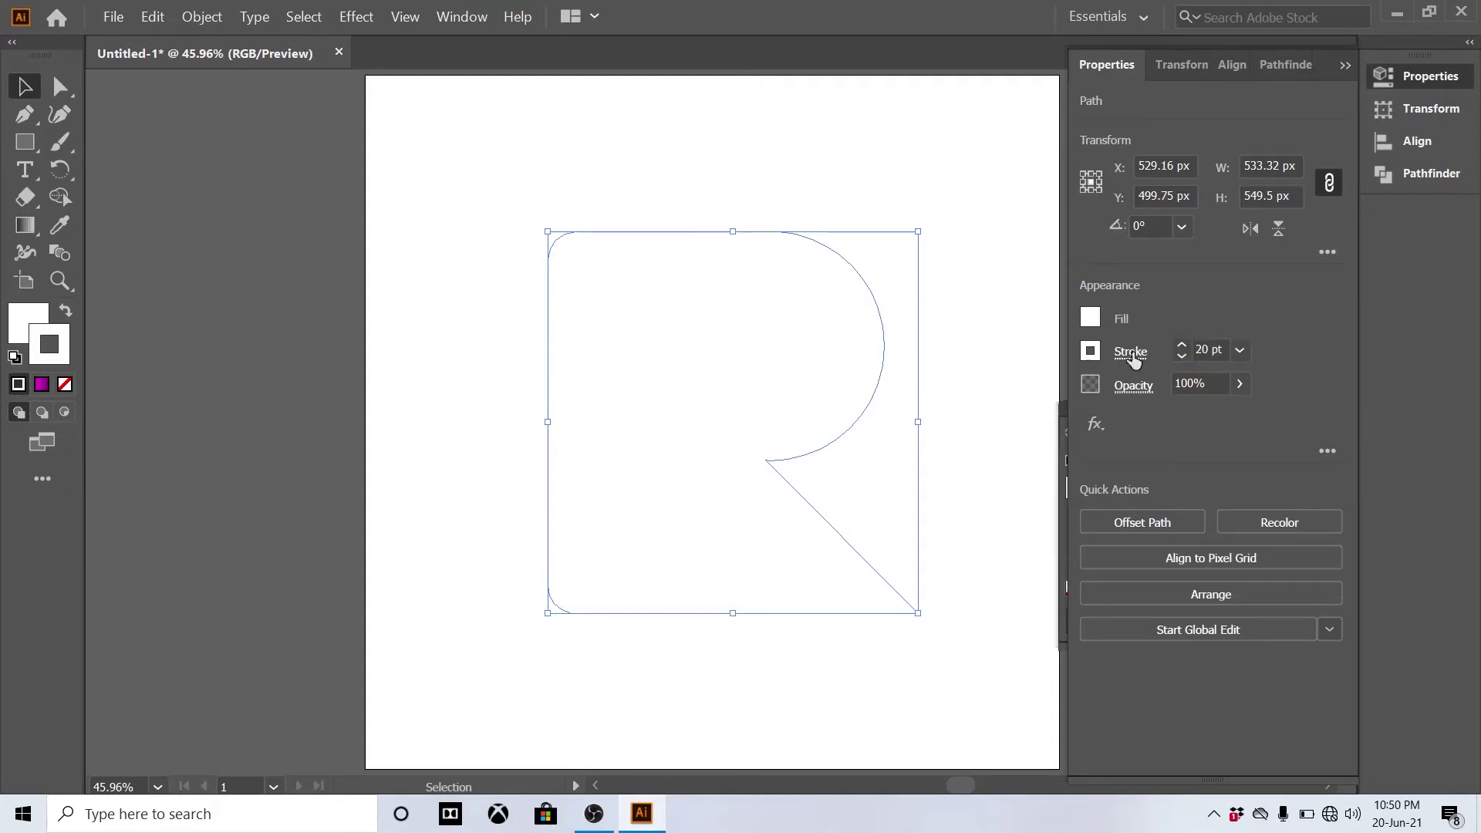
{"action": "left_click", "coordinate": [1130, 355]}
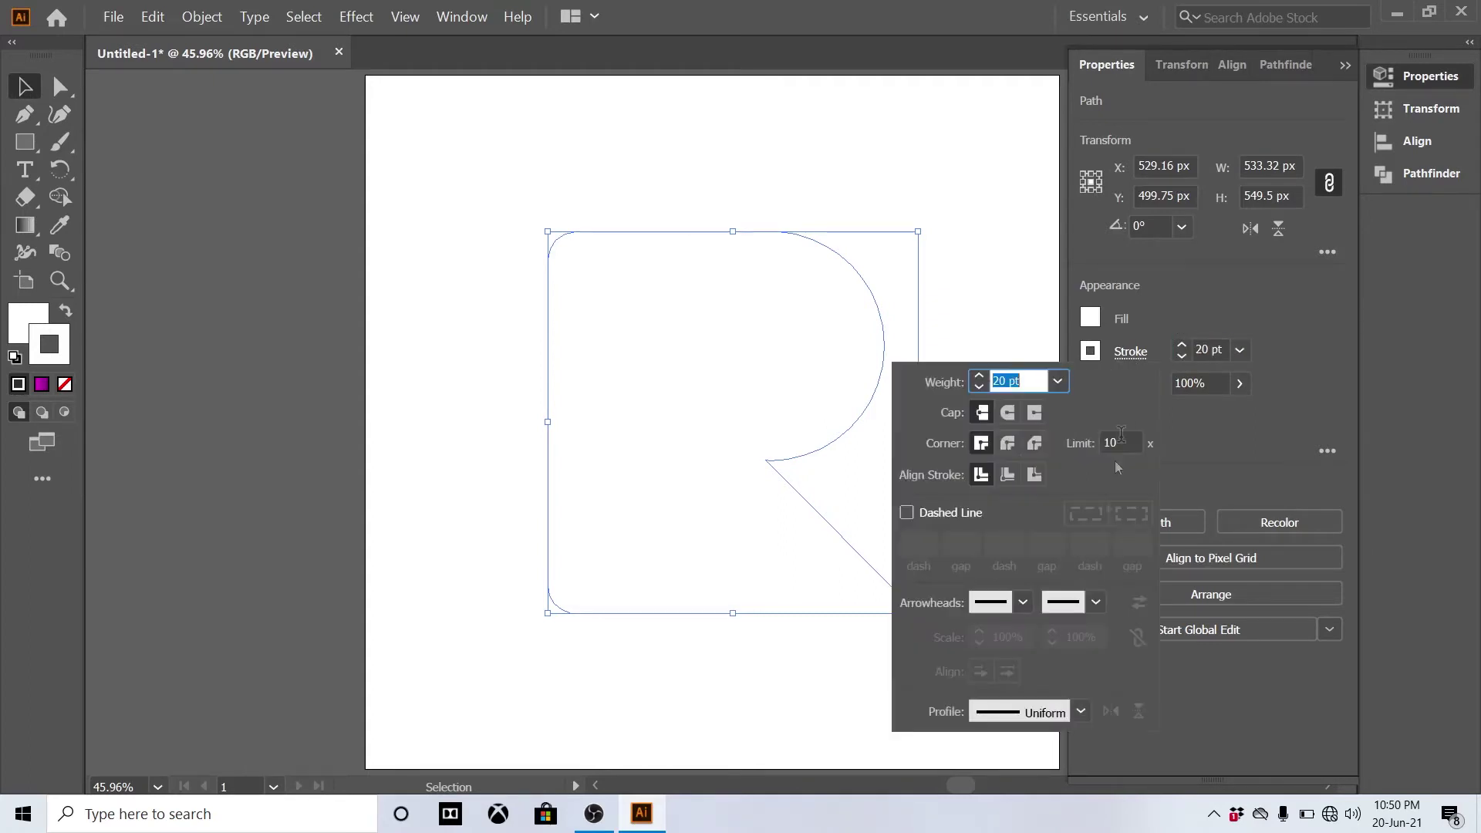
{"action": "key", "text": "Escape"}
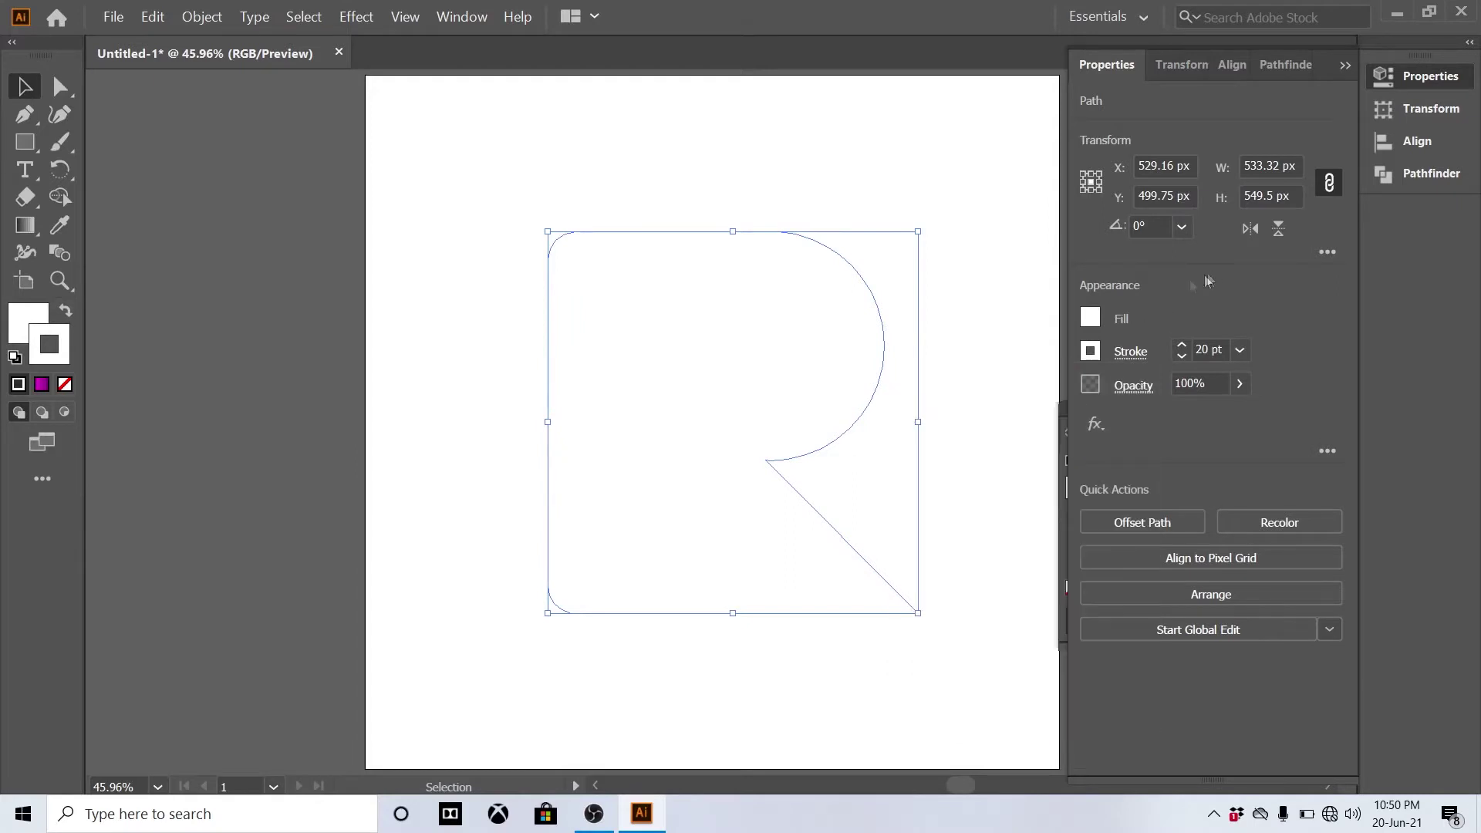
{"action": "left_click", "coordinate": [202, 17]}
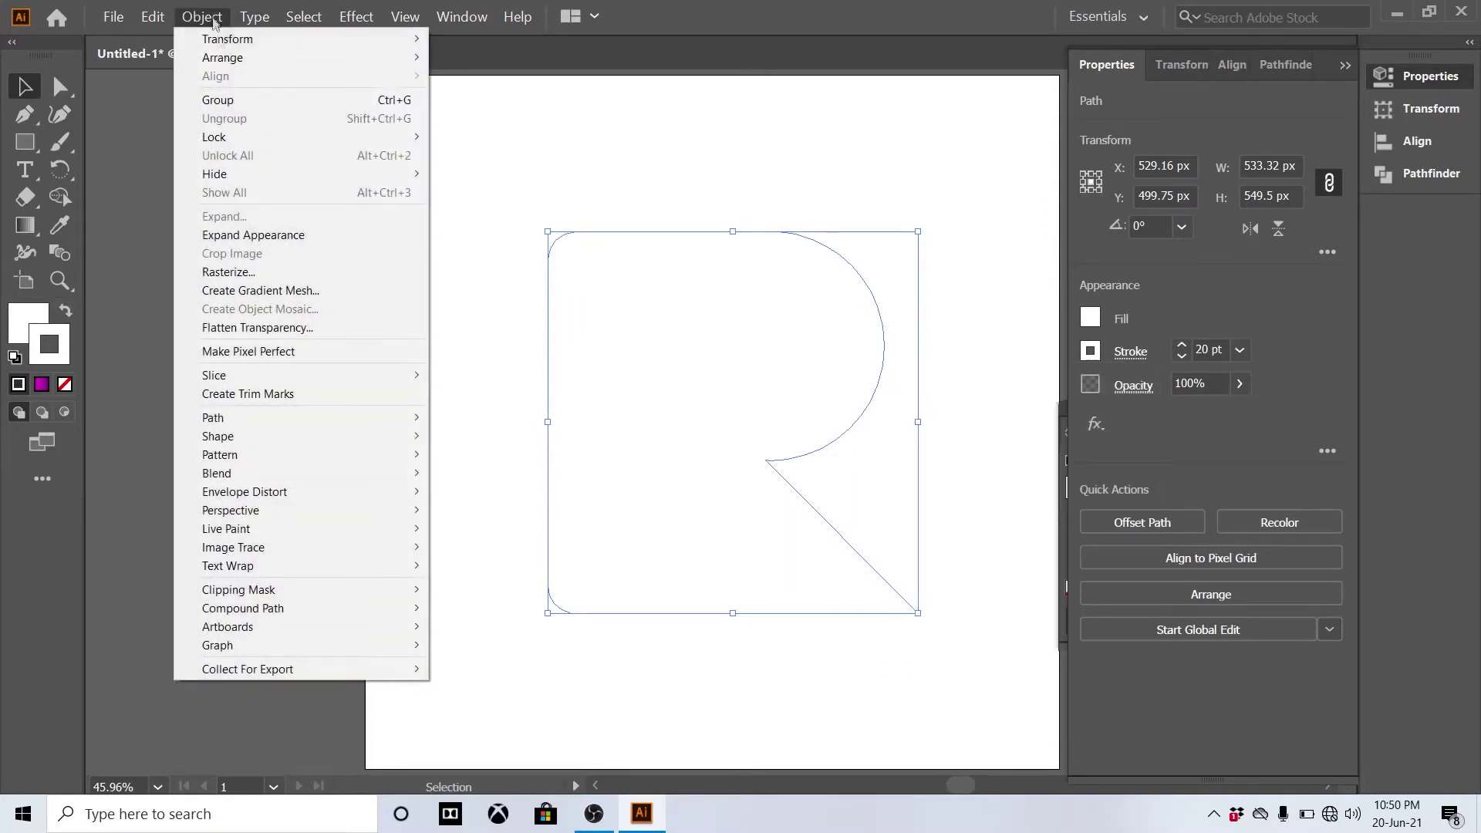
Step: Outline and unite the R's thick stroke, sending the white outline behind the magenta R
{"action": "left_click", "coordinate": [268, 236]}
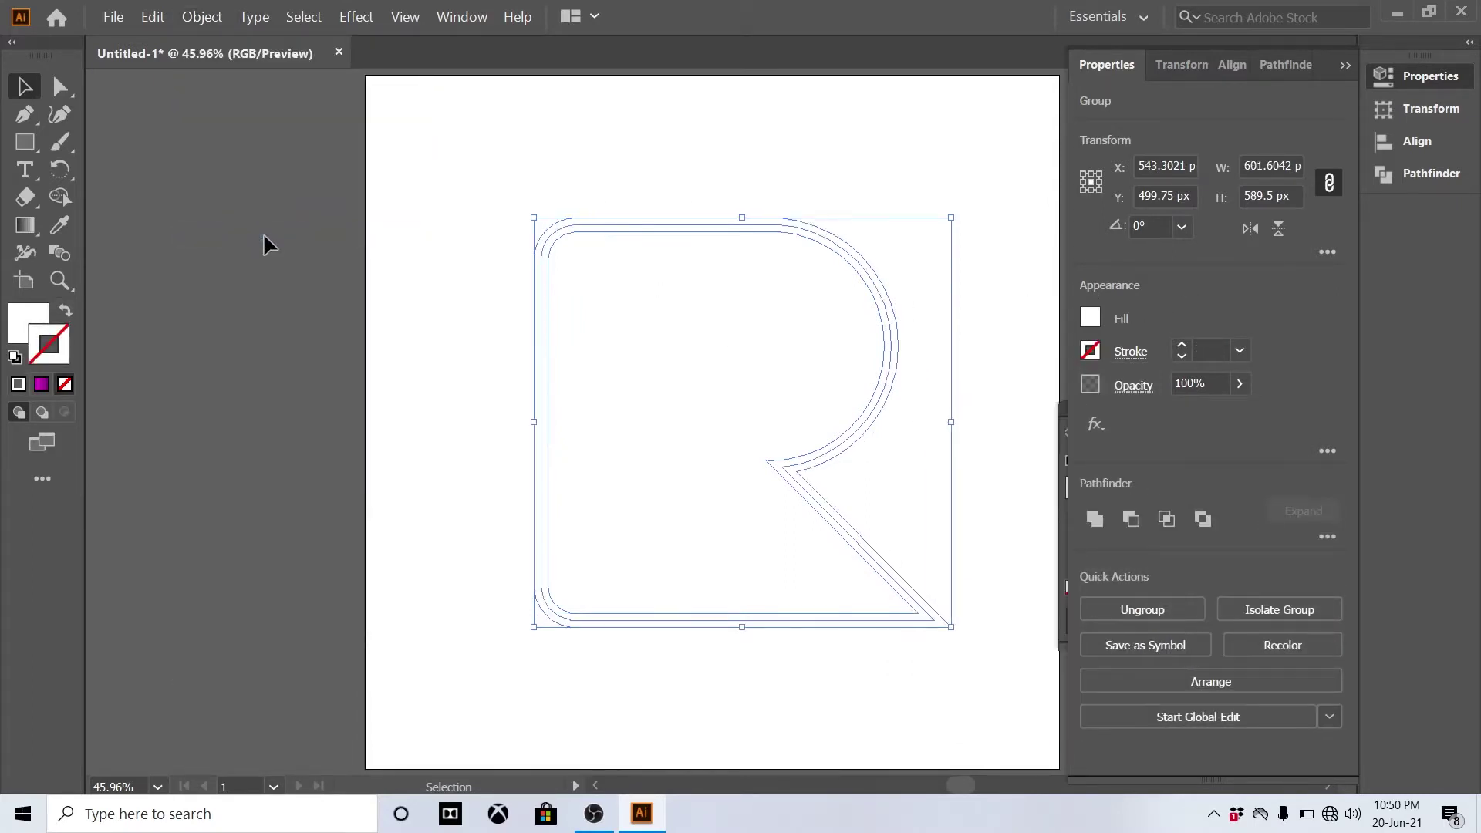
{"action": "left_click", "coordinate": [1281, 65]}
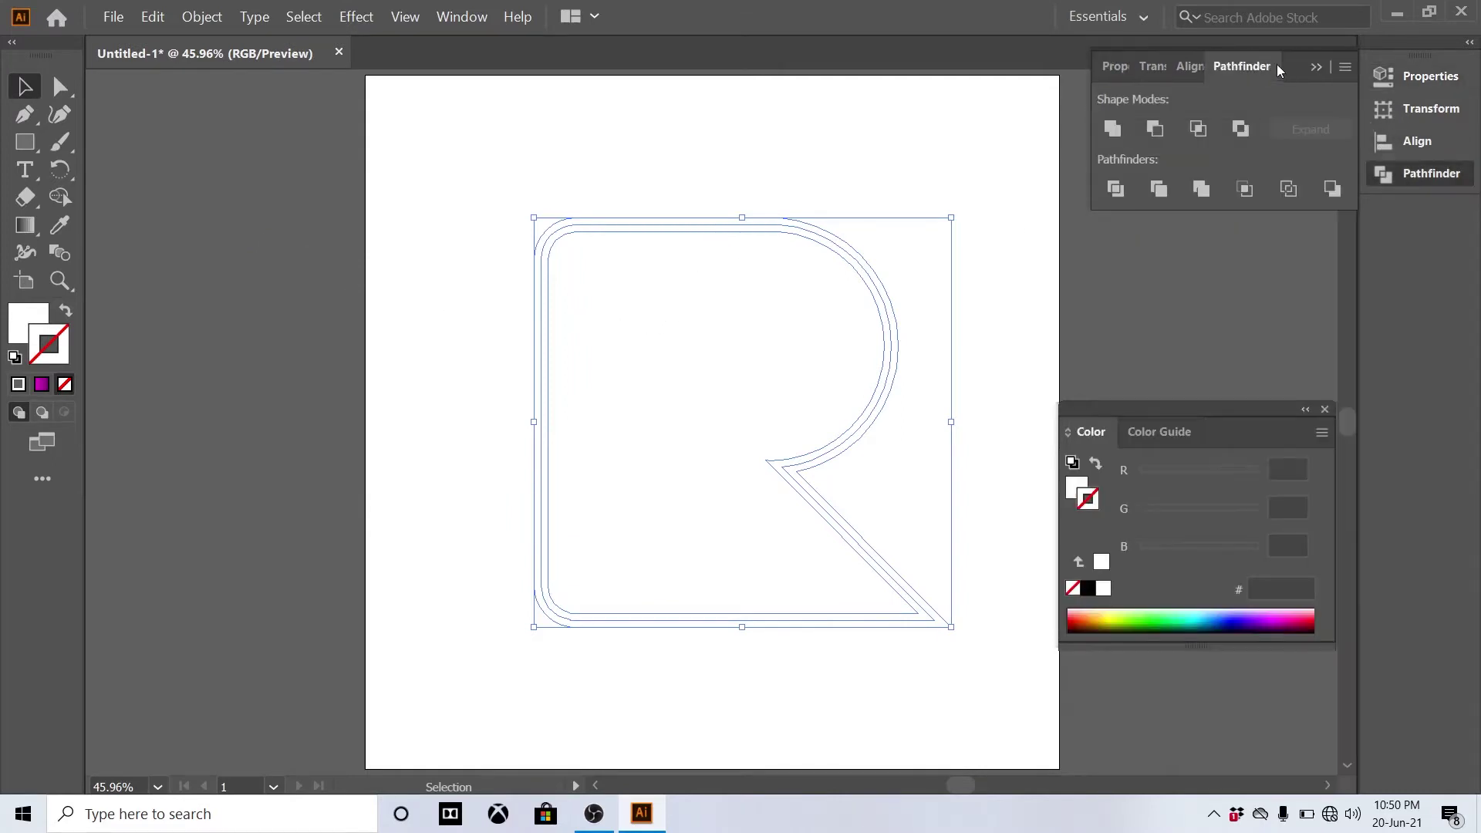
{"action": "left_click", "coordinate": [1112, 128]}
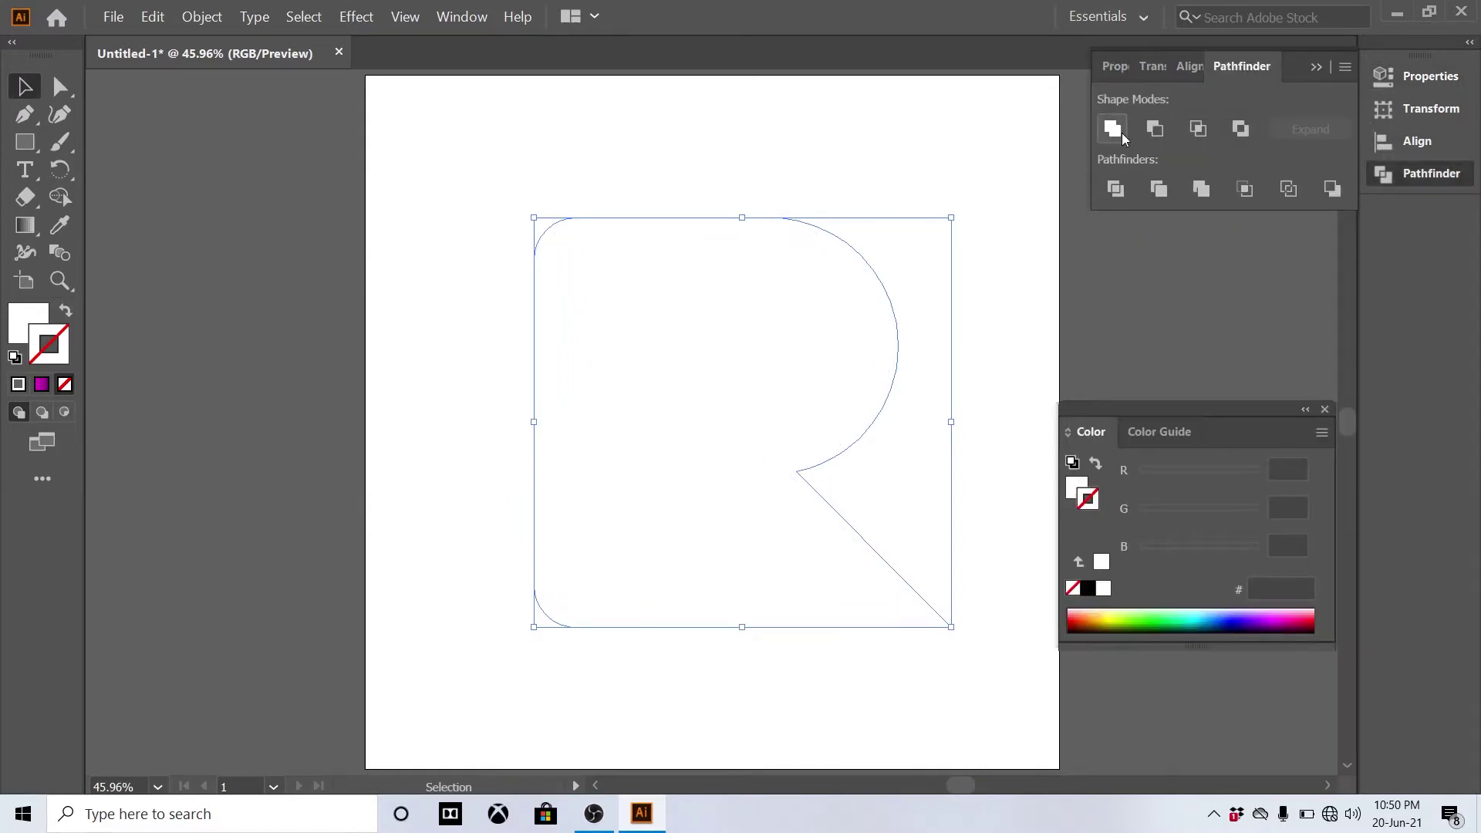
{"action": "key", "text": "ctrl+shift+bracketleft"}
{"action": "left_click", "coordinate": [1019, 191]}
{"action": "left_click", "coordinate": [877, 270]}
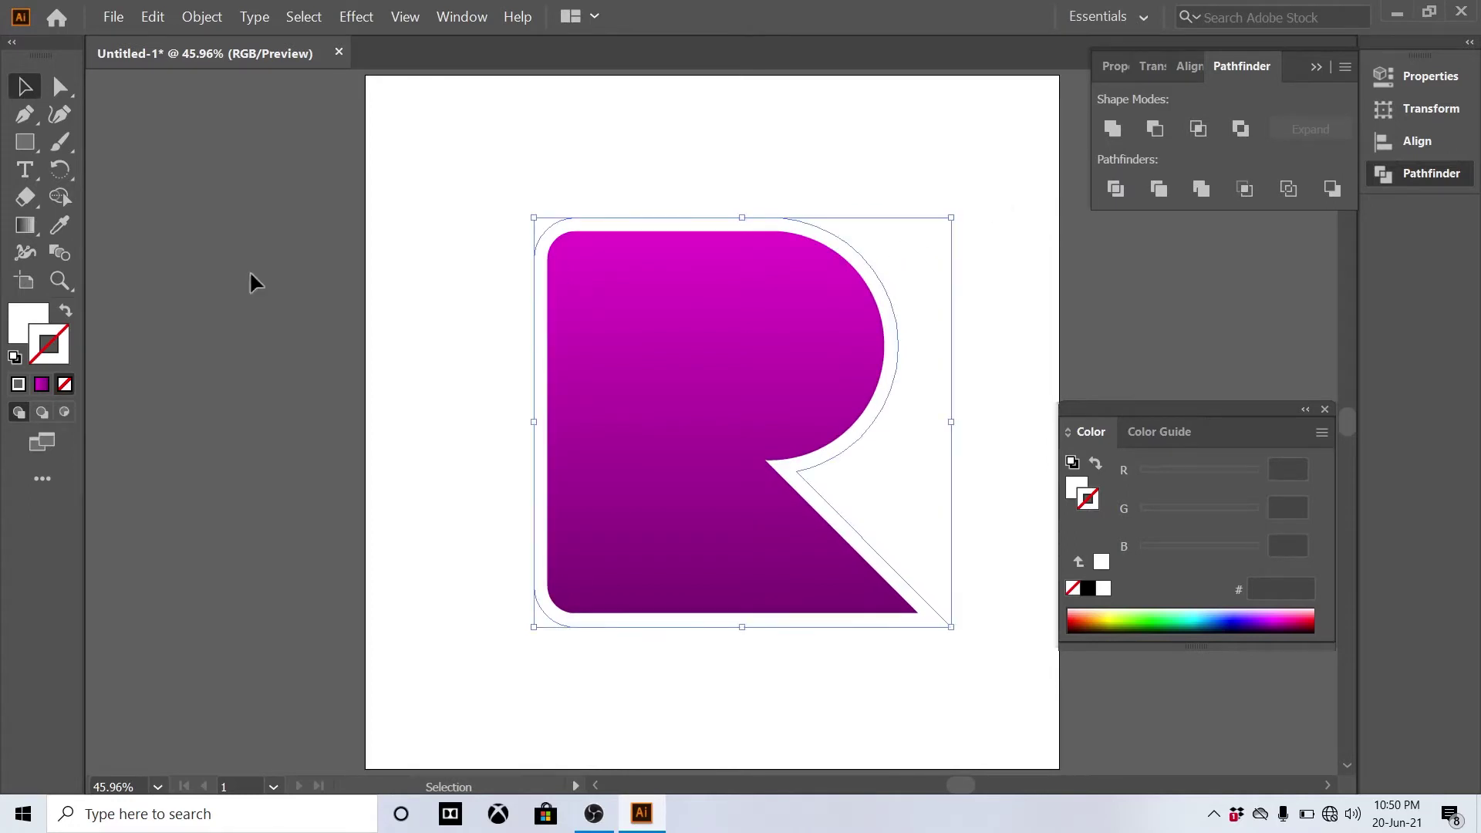
Step: Give the white outline a black 20 pt stroke aligned to the outside
{"action": "double_click", "coordinate": [50, 353]}
{"action": "left_click_drag", "start_coordinate": [800, 516], "coordinate": [771, 548]}
{"action": "left_click", "coordinate": [1298, 246]}
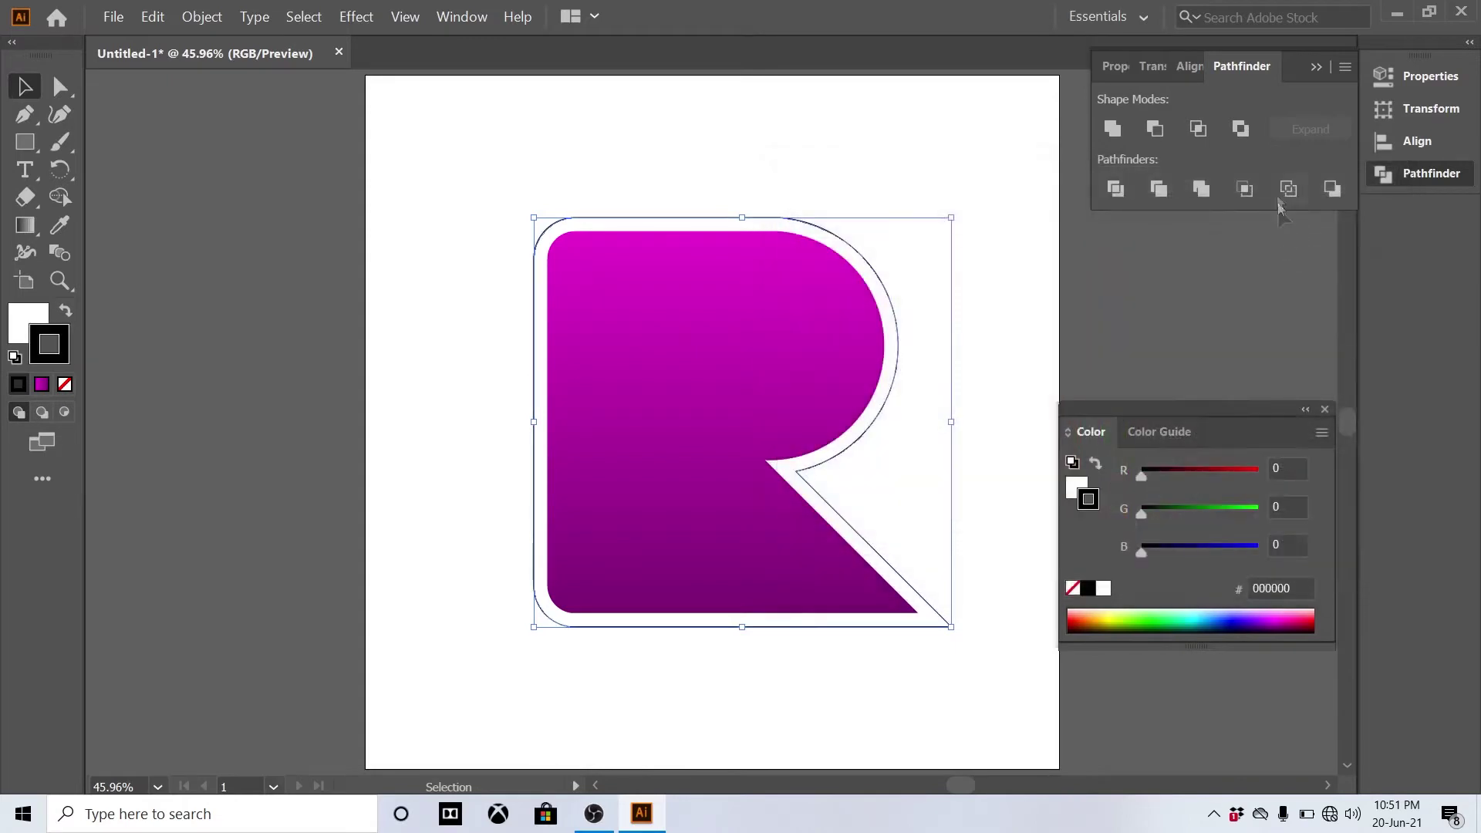
{"action": "left_click", "coordinate": [1106, 71]}
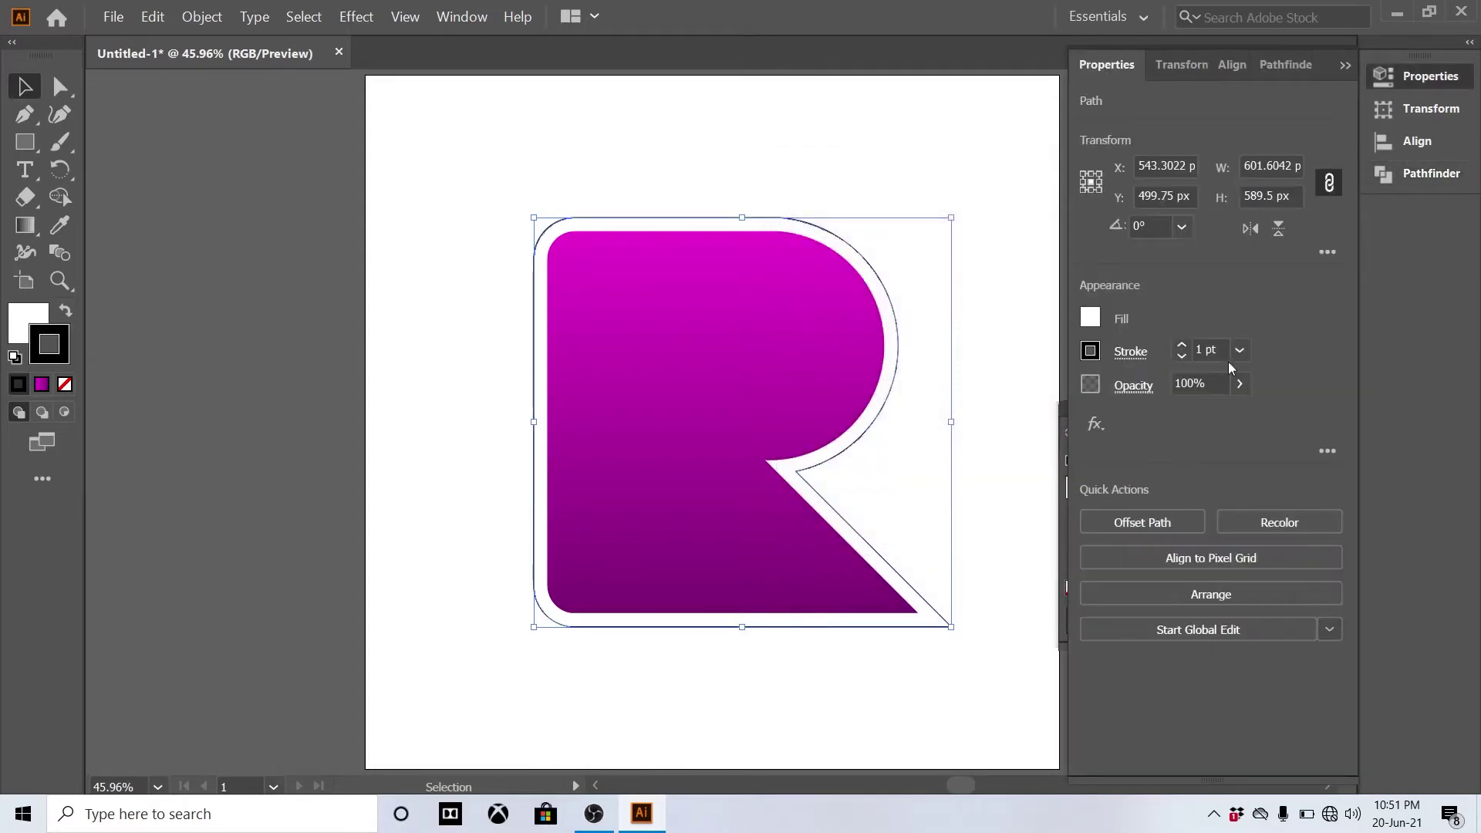
{"action": "left_click_drag", "start_coordinate": [1225, 350], "coordinate": [1167, 355]}
{"action": "type", "text": "20"}
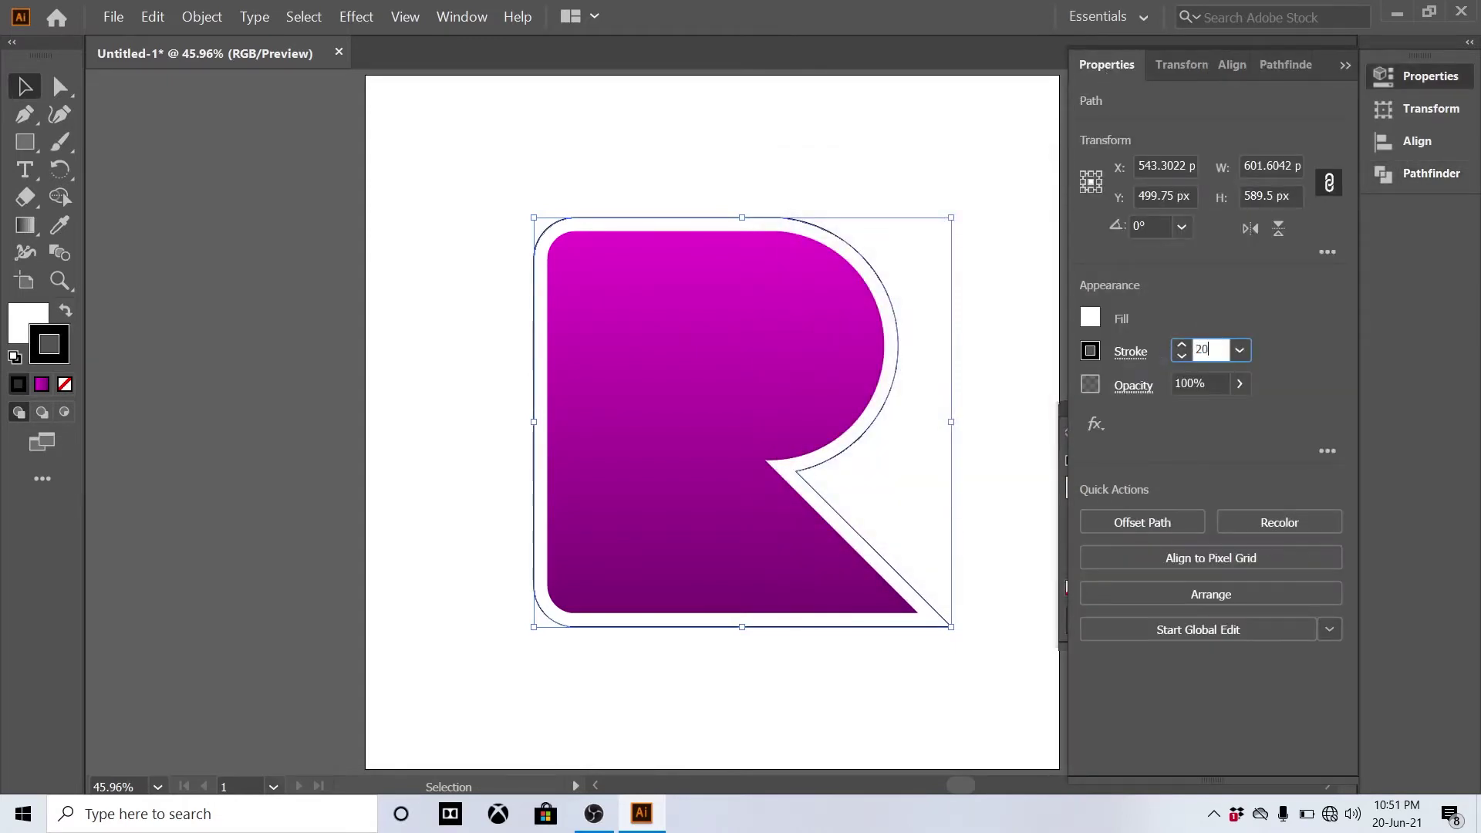
{"action": "key", "text": "Return"}
{"action": "left_click", "coordinate": [1131, 353]}
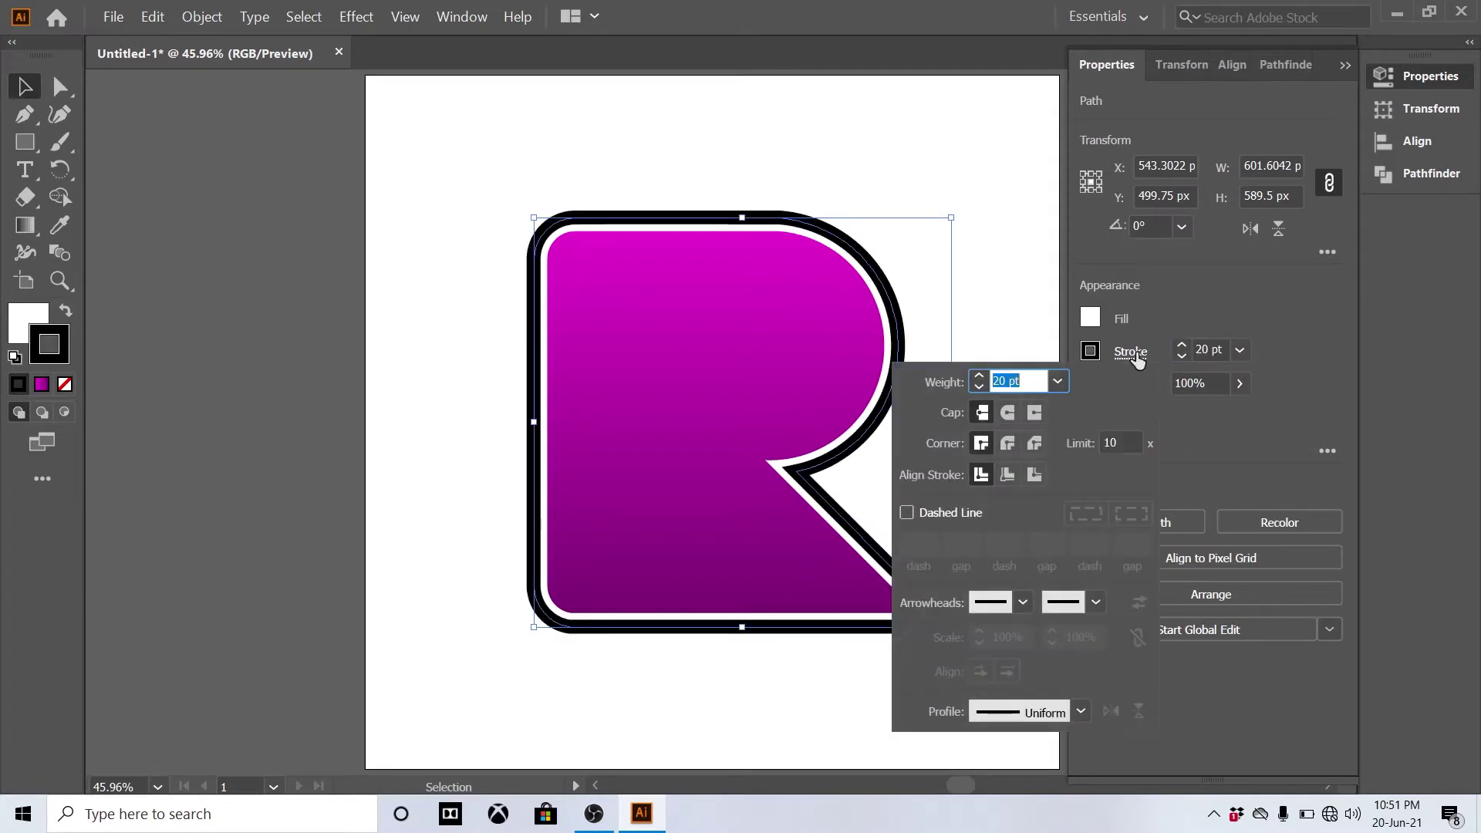
{"action": "left_click", "coordinate": [1035, 474]}
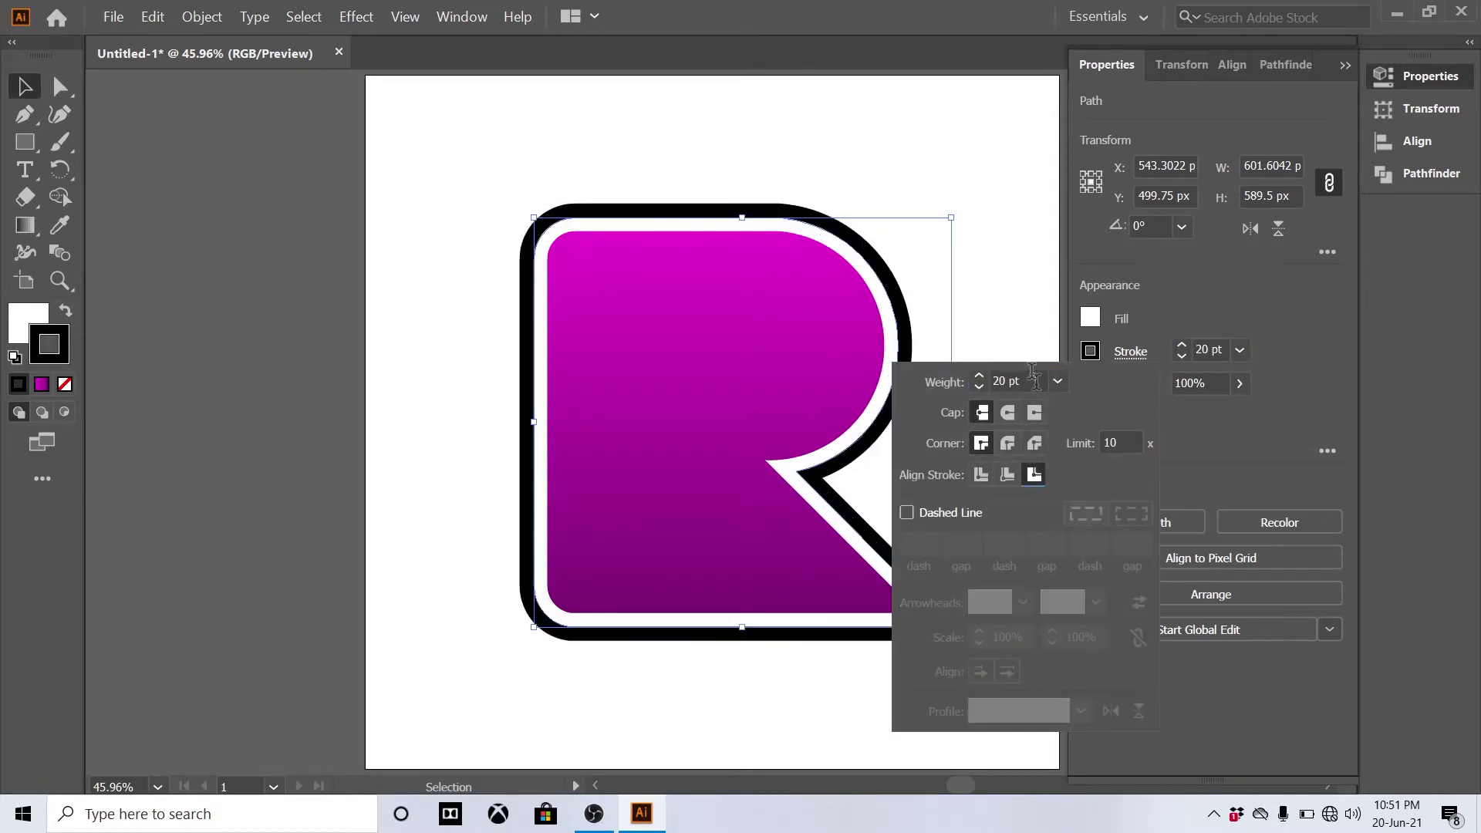
{"action": "left_click", "coordinate": [1023, 330]}
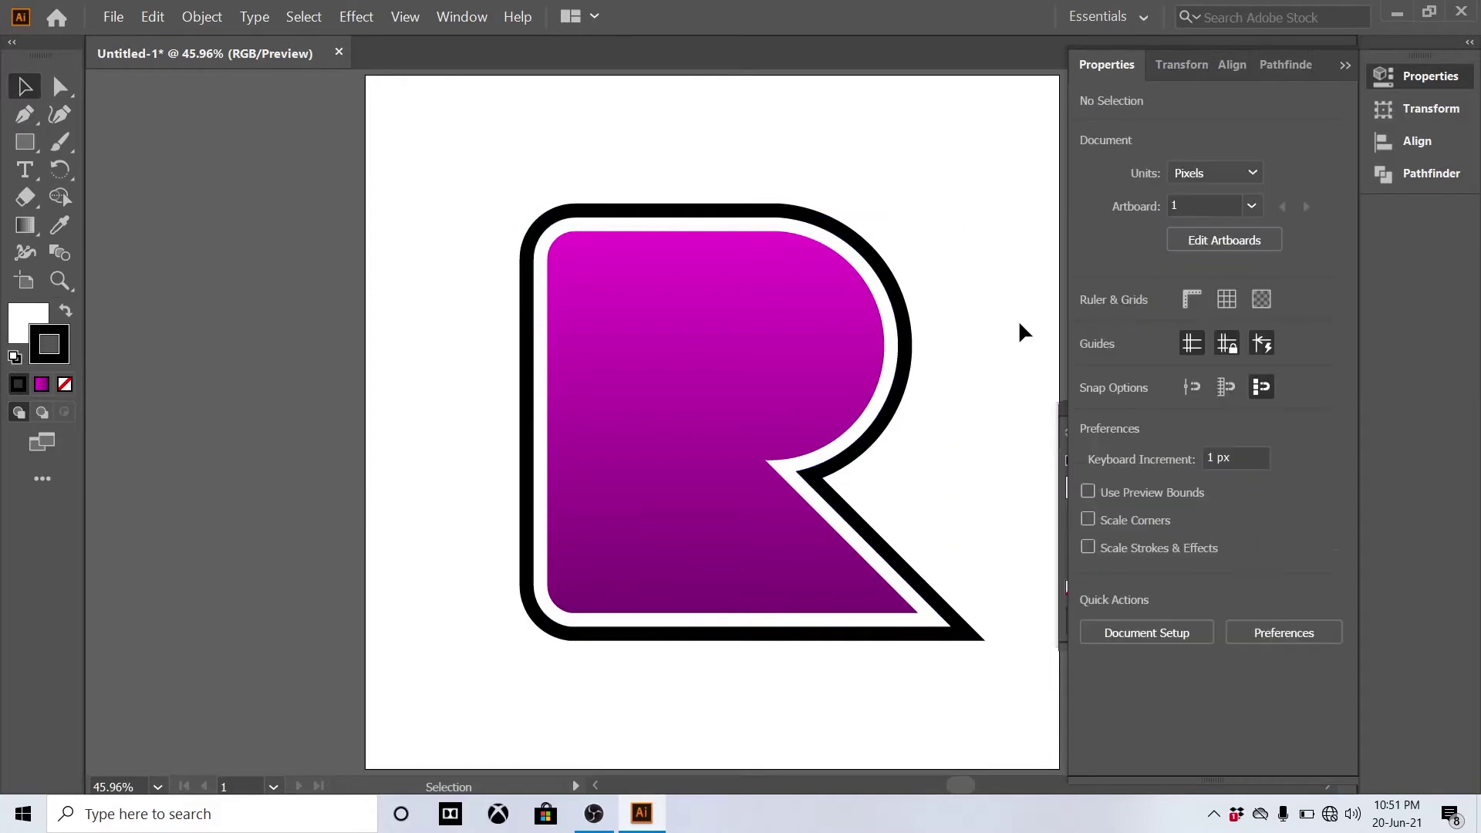
Step: Draw a 360×360 px circle
{"action": "left_click_drag", "start_coordinate": [999, 376], "coordinate": [921, 383]}
{"action": "key", "text": "l"}
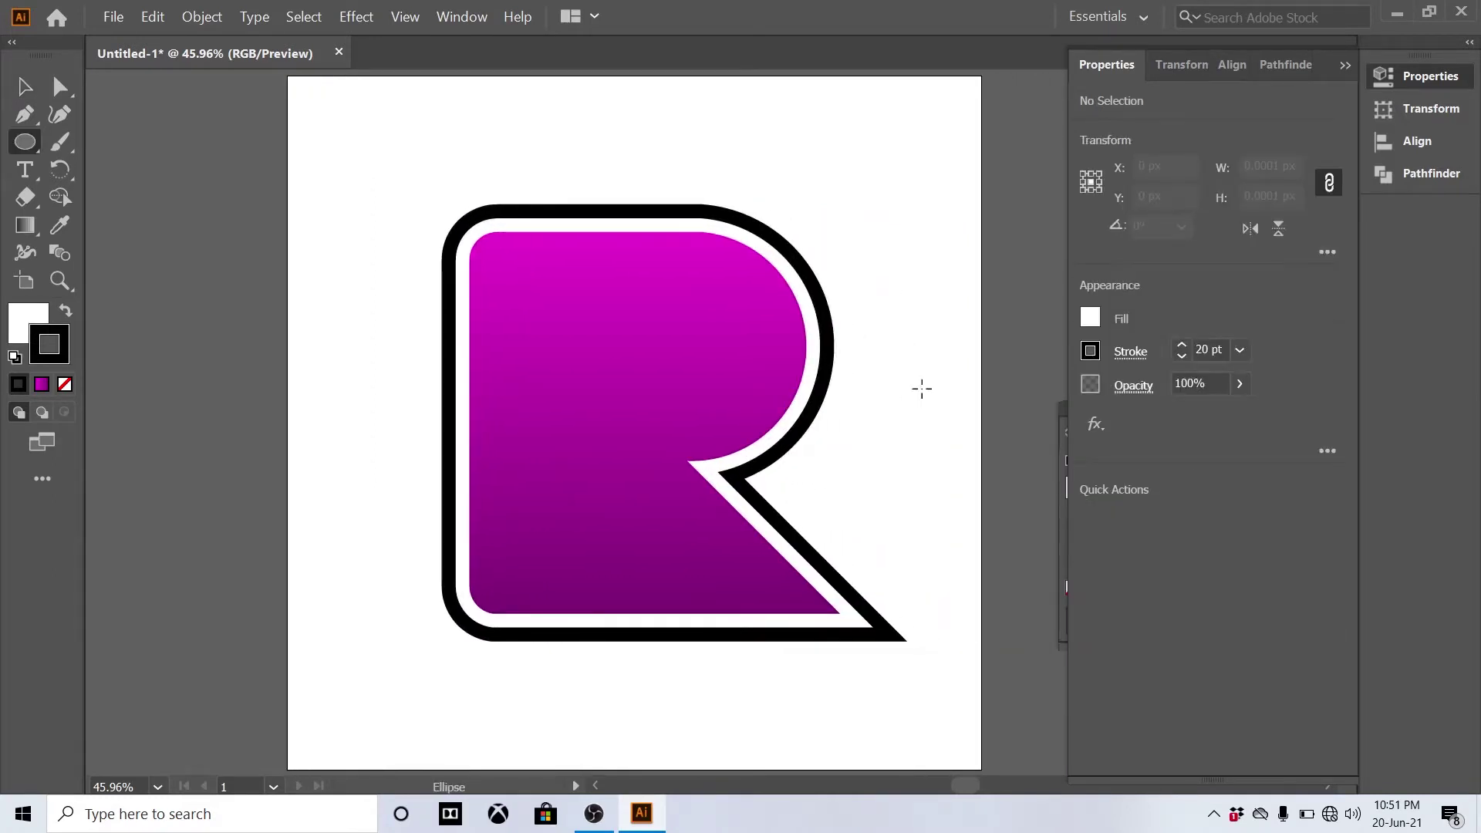
{"action": "left_click", "coordinate": [921, 389]}
{"action": "type", "text": "360"}
{"action": "key", "text": "Tab"}
{"action": "type", "text": "3"}
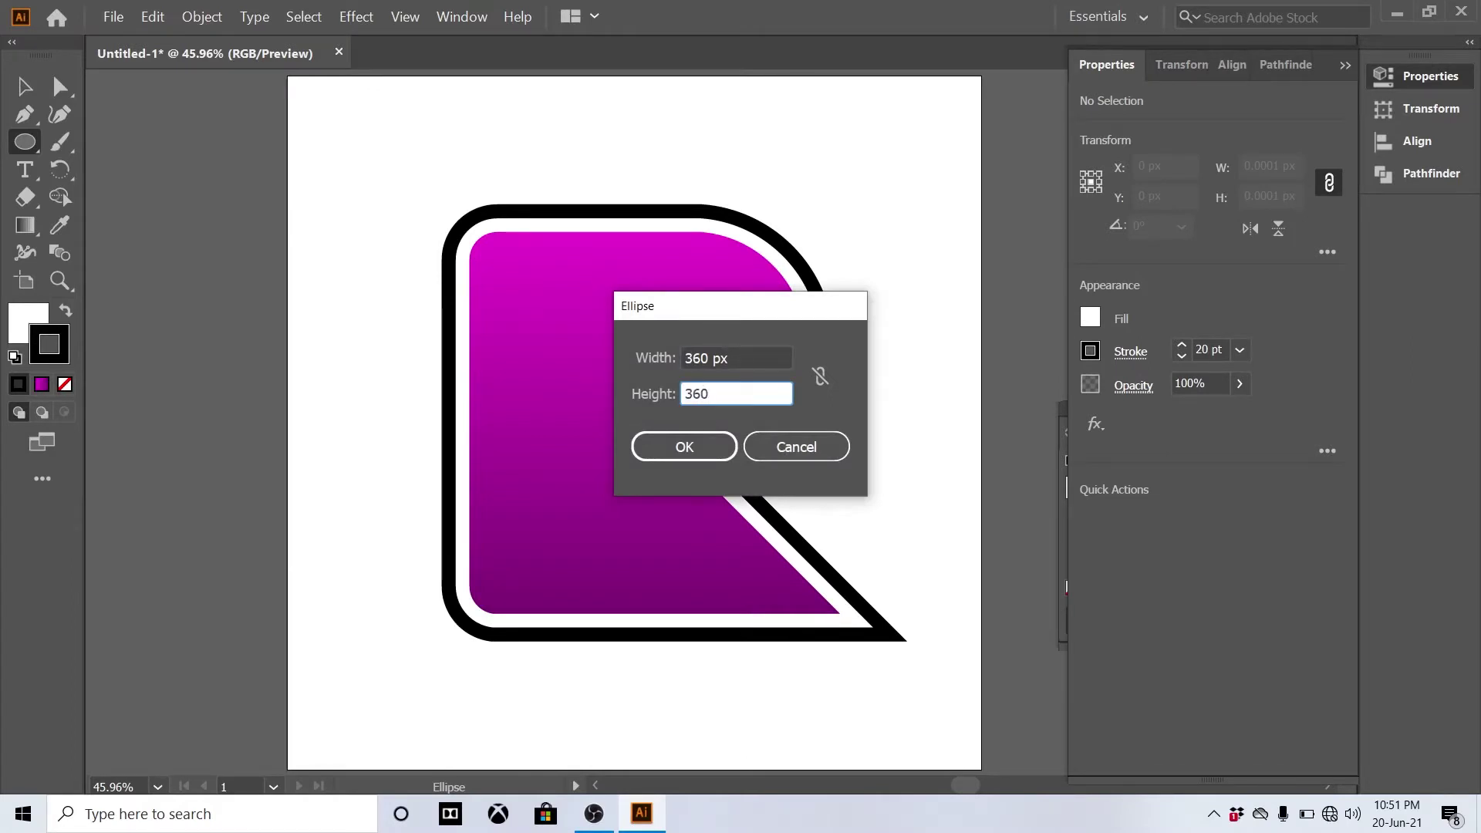
{"action": "type", "text": "60"}
{"action": "key", "text": "Tab"}
{"action": "key", "text": "Return"}
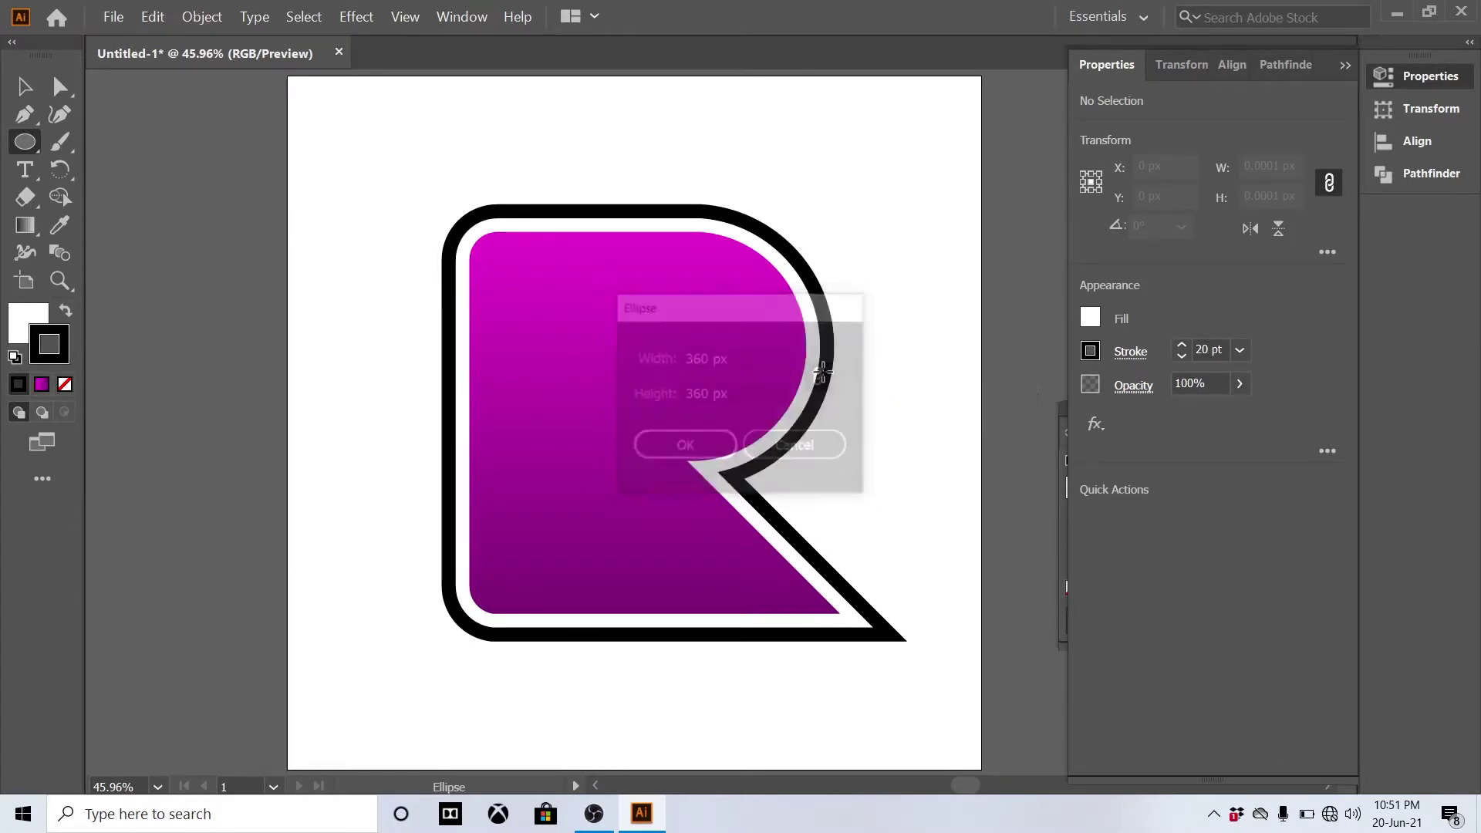
Step: Move the circle over the R's lower right and make it an unfilled white outline
{"action": "key", "text": "v"}
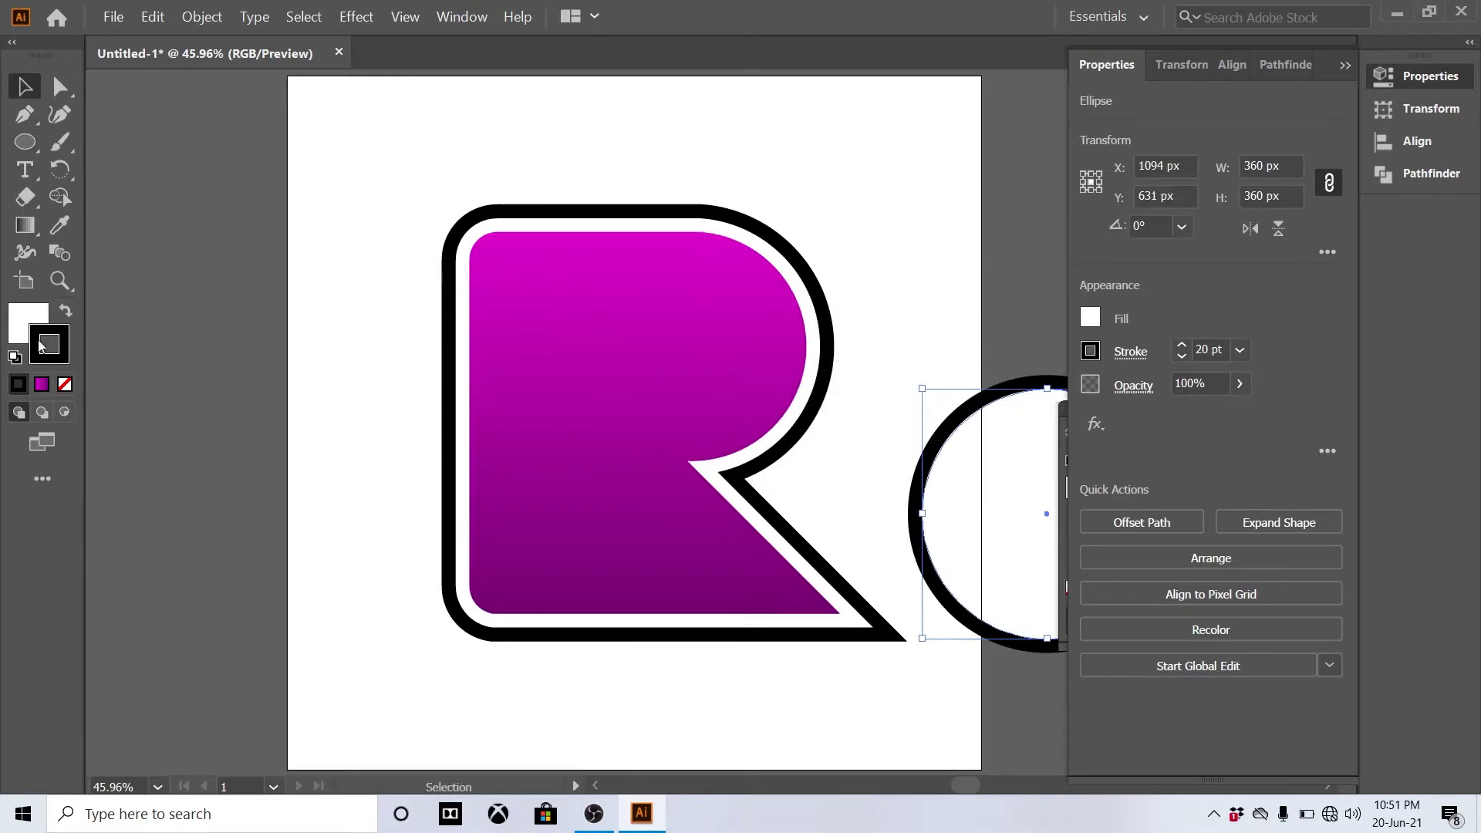
{"action": "left_click", "coordinate": [64, 385]}
{"action": "left_click_drag", "start_coordinate": [960, 526], "coordinate": [620, 501]}
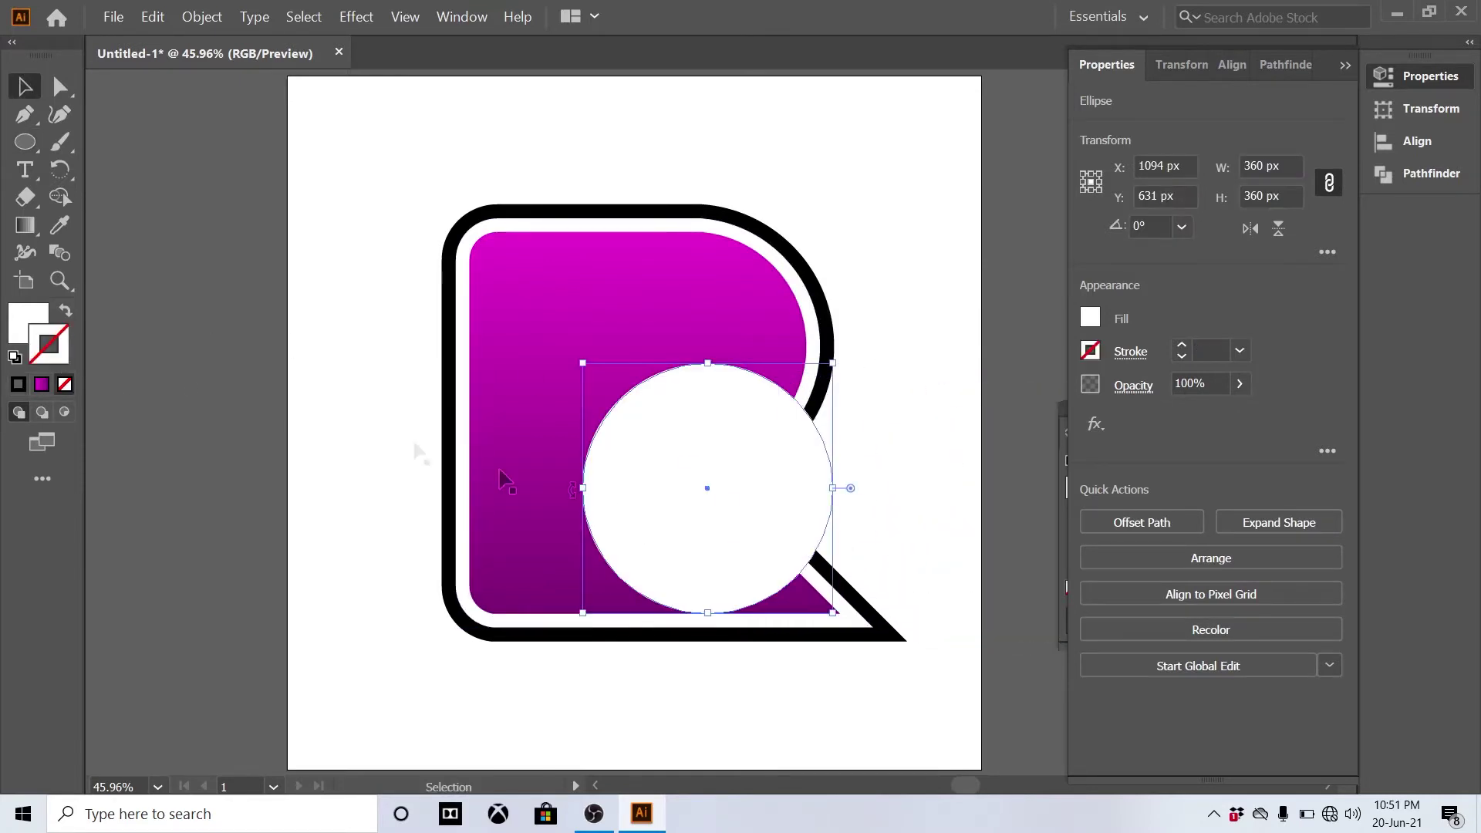
{"action": "left_click", "coordinate": [67, 312]}
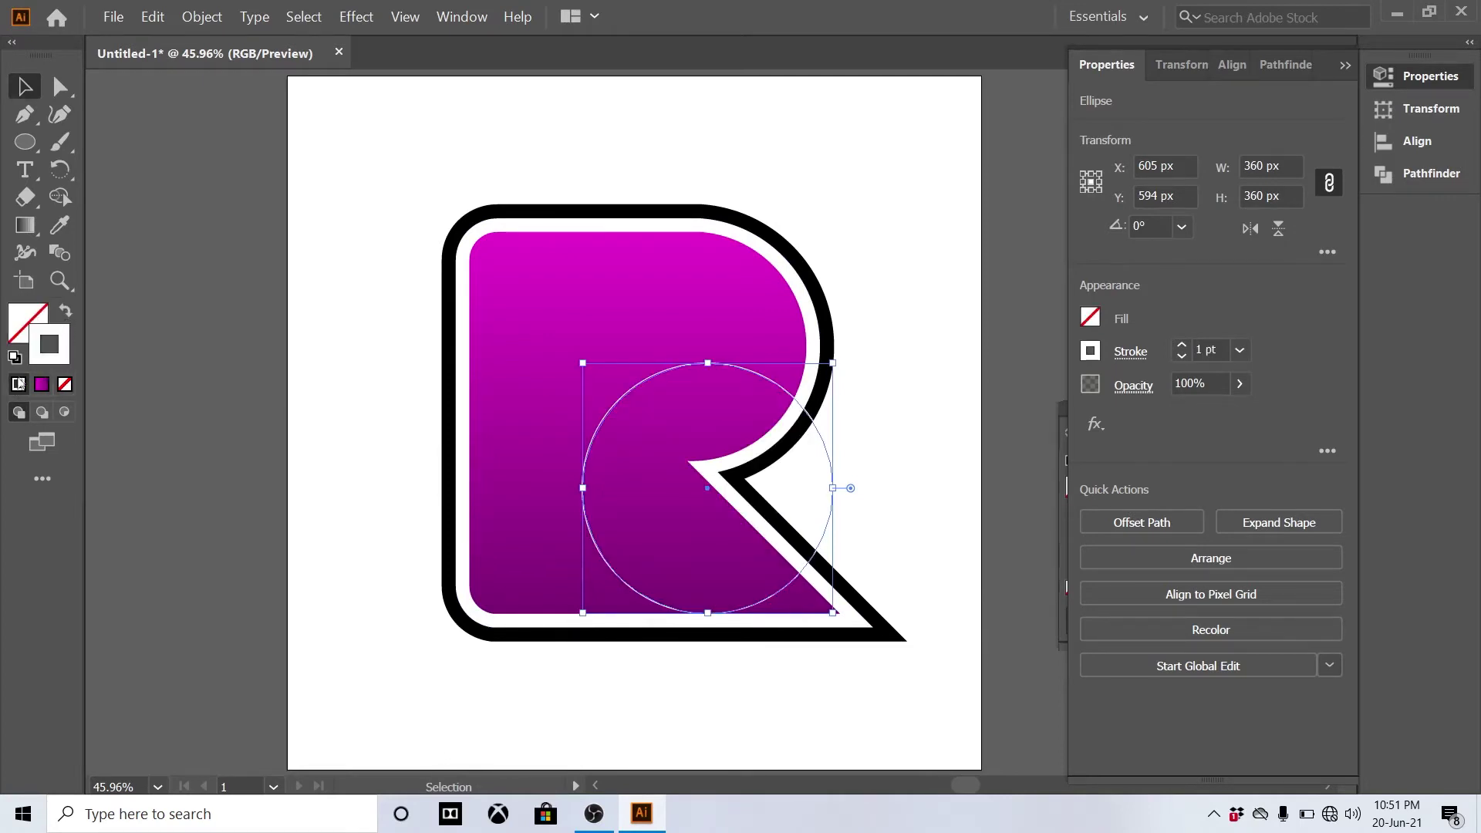
{"action": "left_click", "coordinate": [270, 351]}
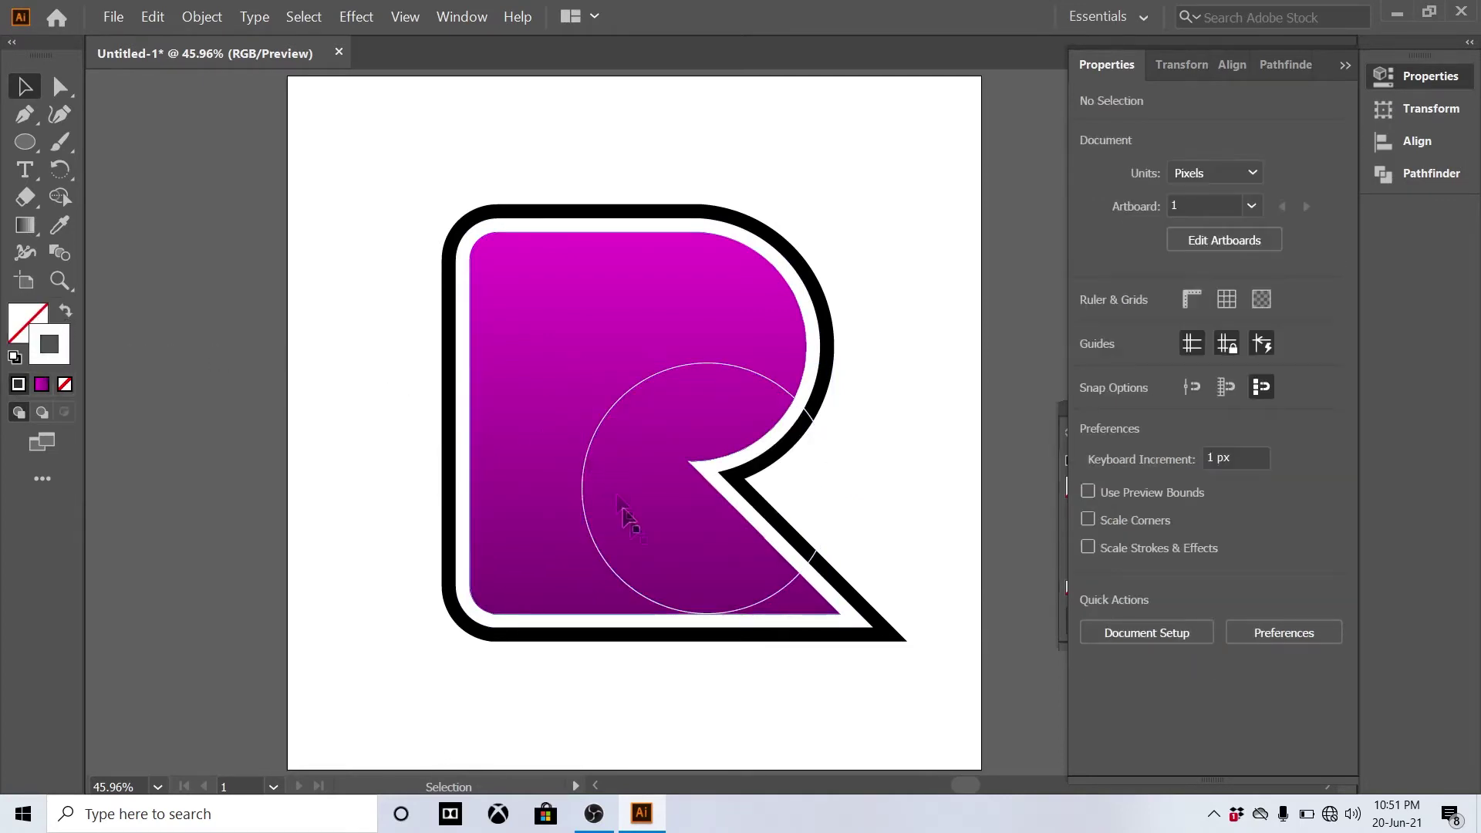
Step: Move the circle left, resize it to 310 px wide, and move it up to the R's top
{"action": "left_click_drag", "start_coordinate": [595, 550], "coordinate": [434, 549]}
{"action": "left_click", "coordinate": [588, 679]}
{"action": "left_click", "coordinate": [609, 604]}
{"action": "key", "text": "a"}
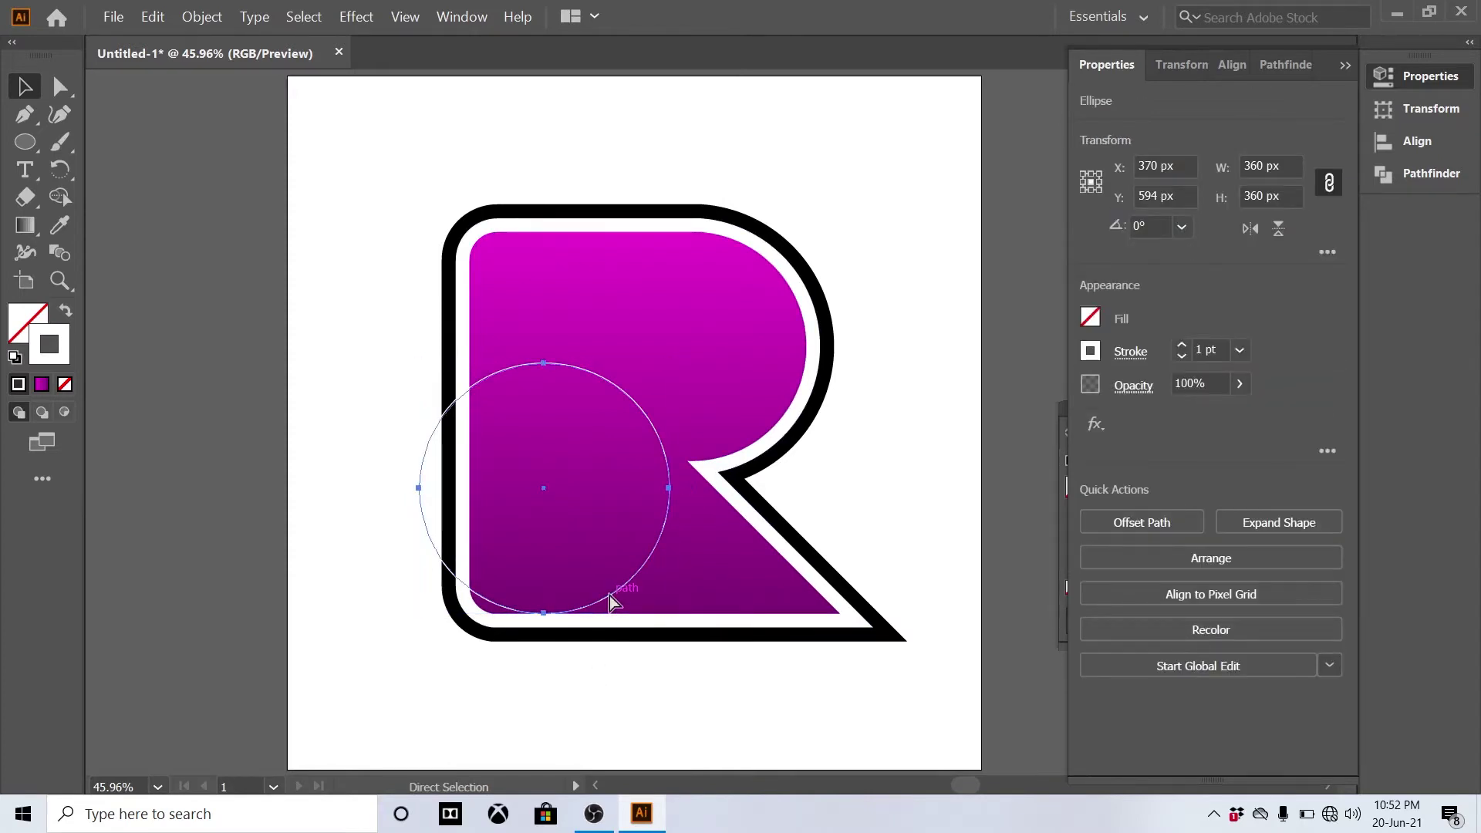
{"action": "key", "text": "v"}
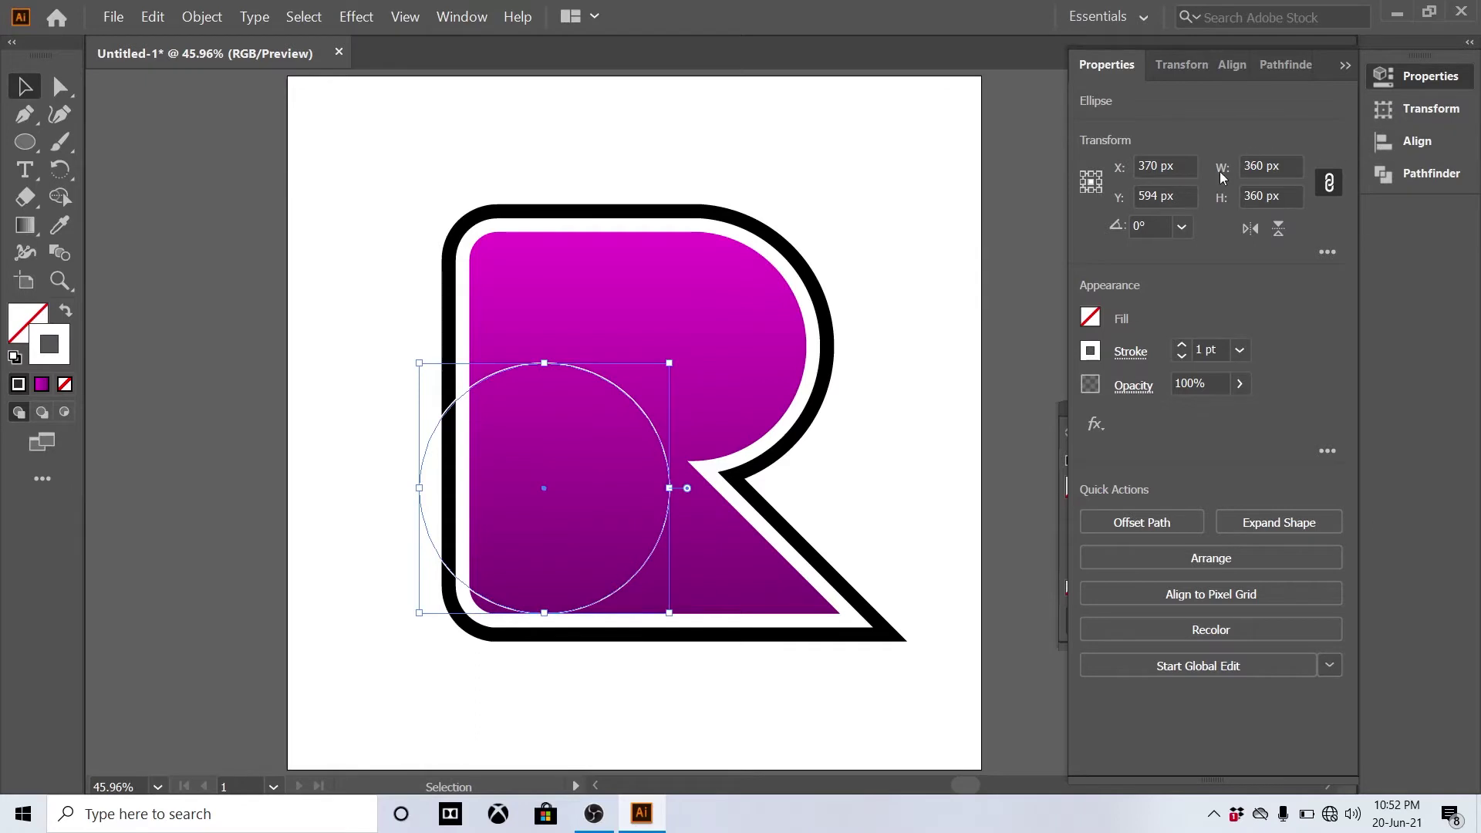
{"action": "left_click", "coordinate": [1288, 157]}
{"action": "type", "text": "310"}
{"action": "key", "text": "Return"}
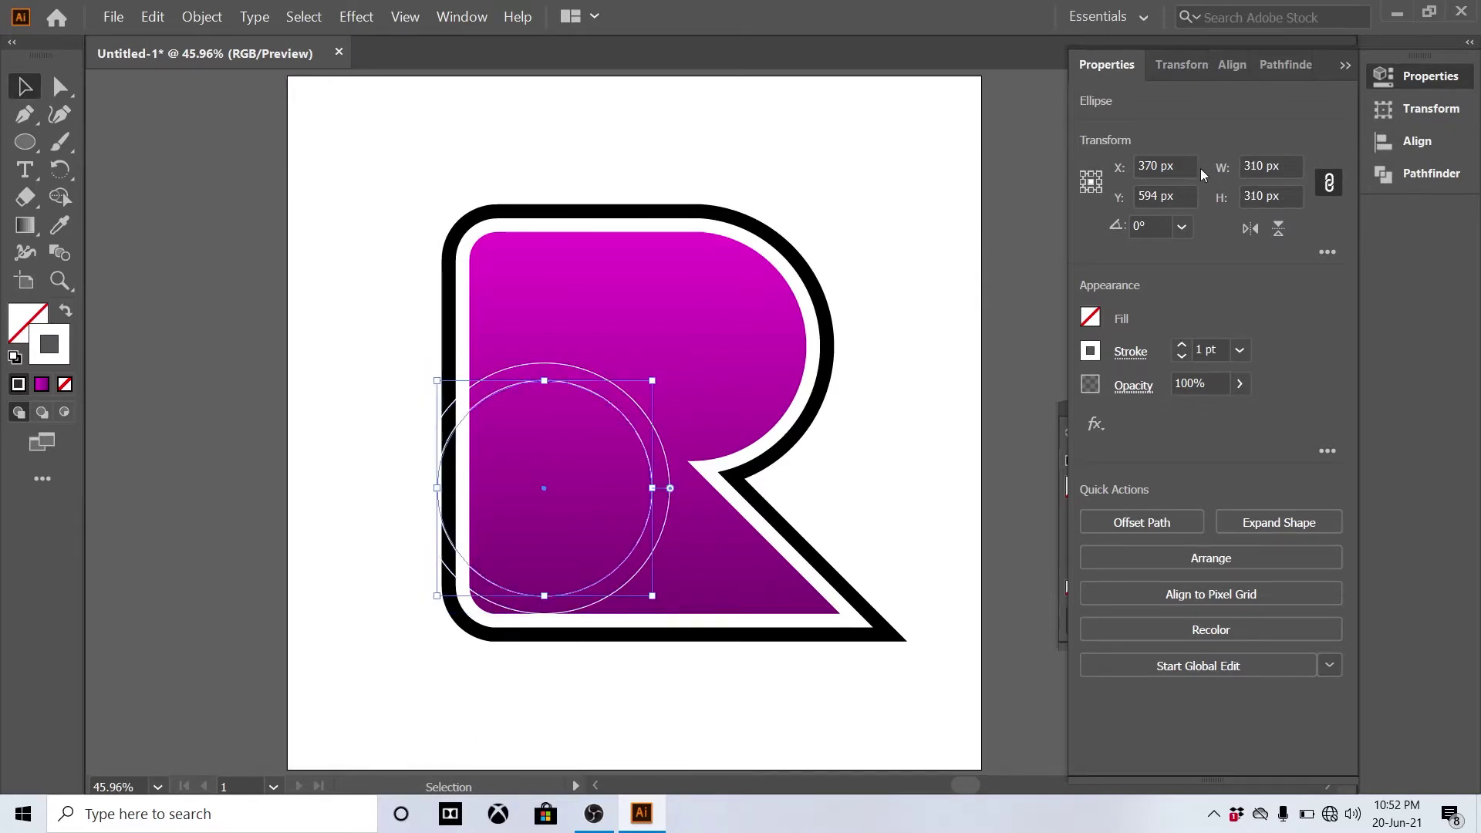
{"action": "left_click_drag", "start_coordinate": [621, 419], "coordinate": [625, 238]}
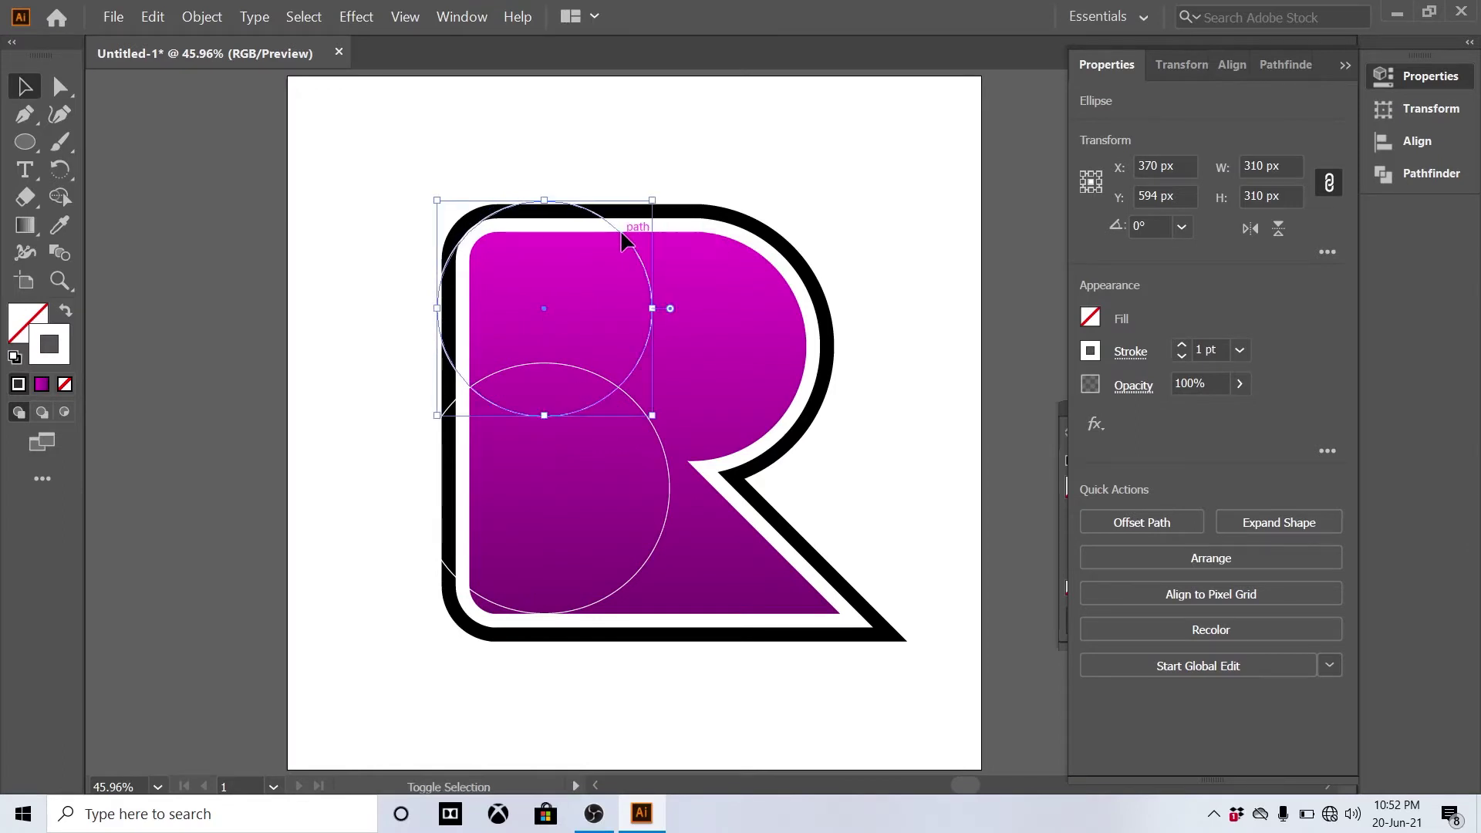
{"action": "left_click", "coordinate": [656, 136]}
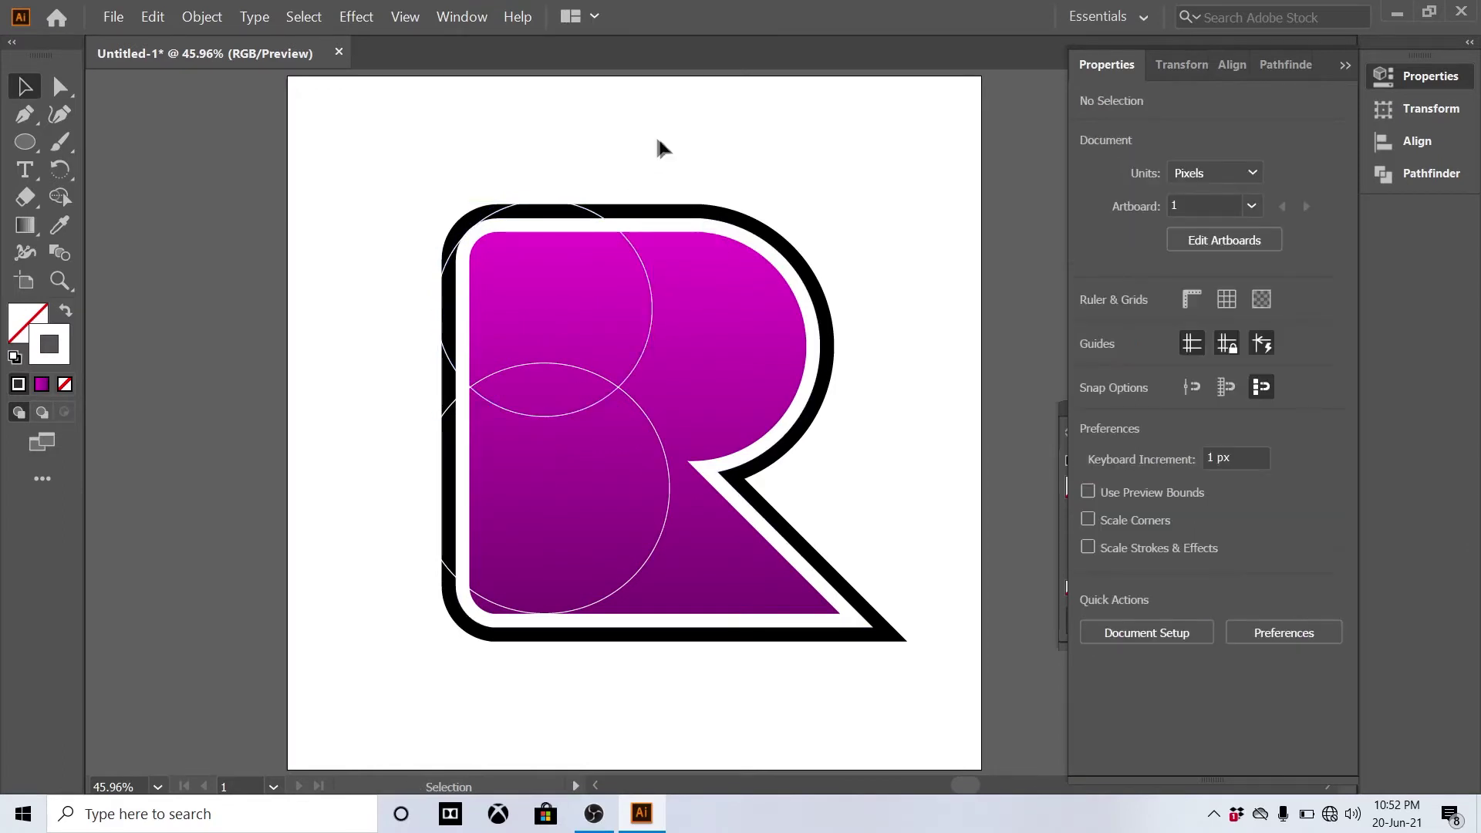
Step: Copy the lower circle to the right, resize it to 330 px, and nudge it under the bowl
{"action": "left_click", "coordinate": [670, 471]}
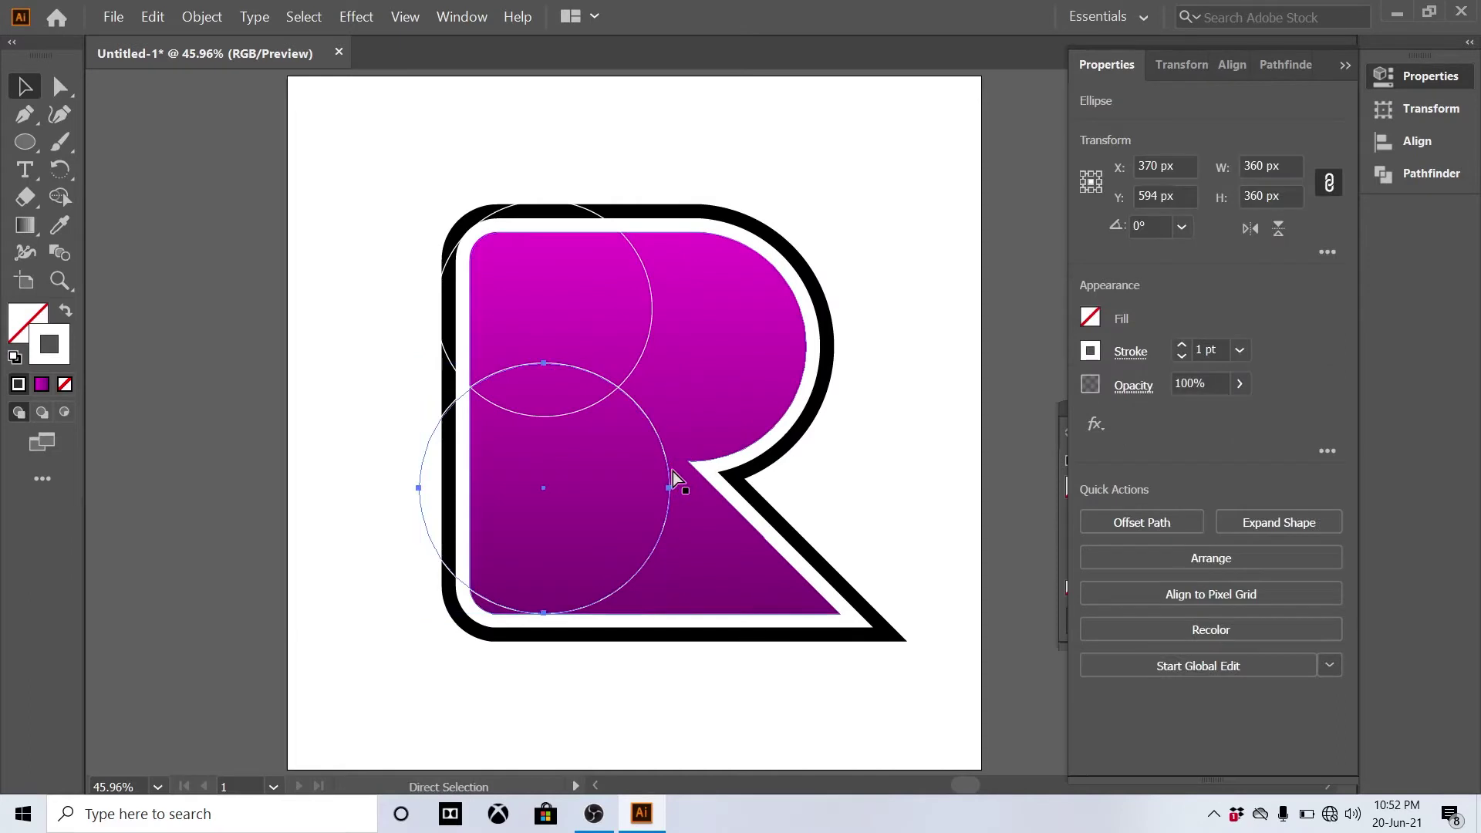
{"action": "left_click_drag", "start_coordinate": [671, 486], "coordinate": [819, 463]}
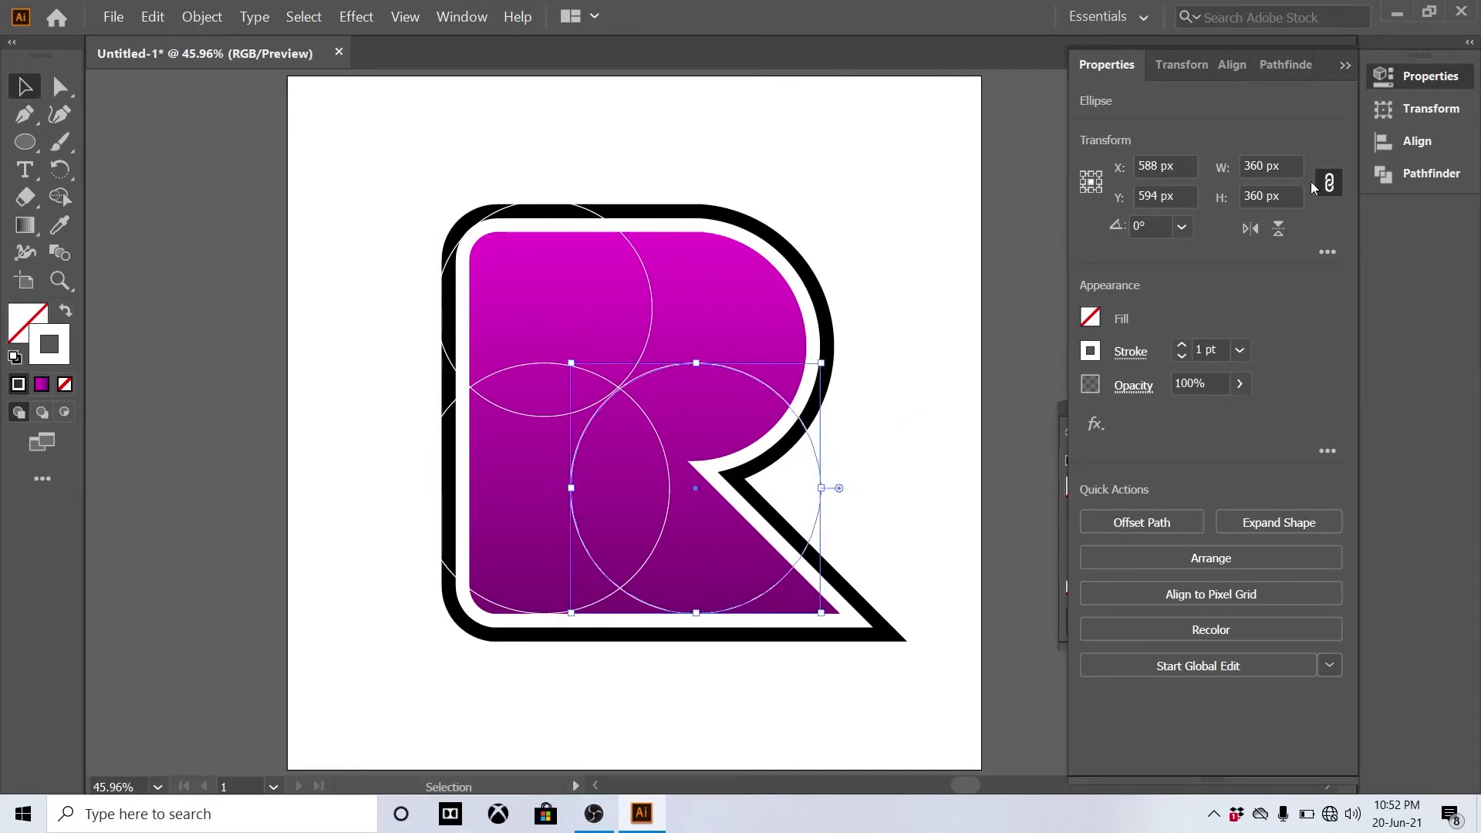
{"action": "left_click", "coordinate": [1292, 167]}
{"action": "type", "text": "330"}
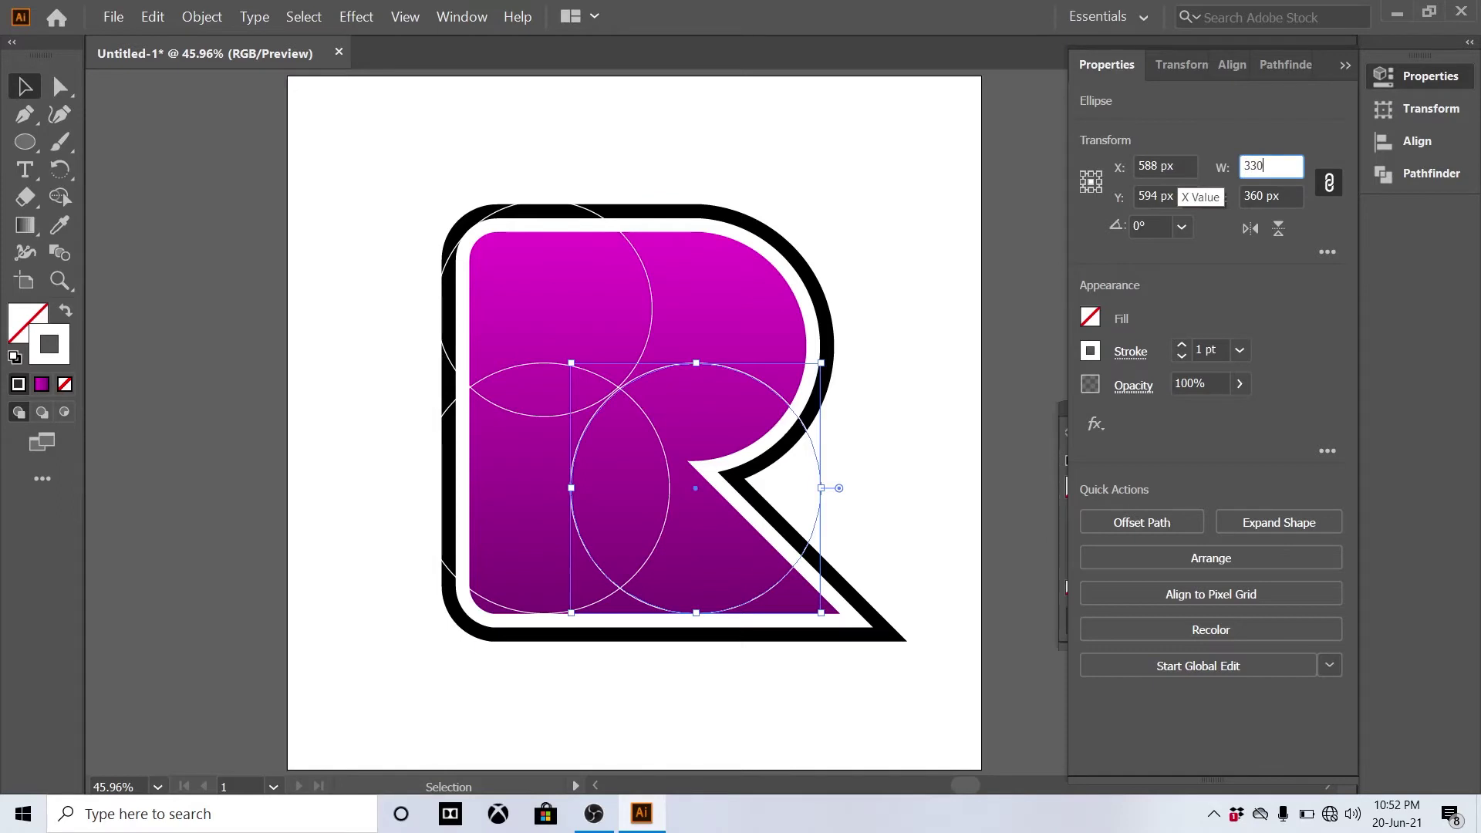
{"action": "key", "text": "Return"}
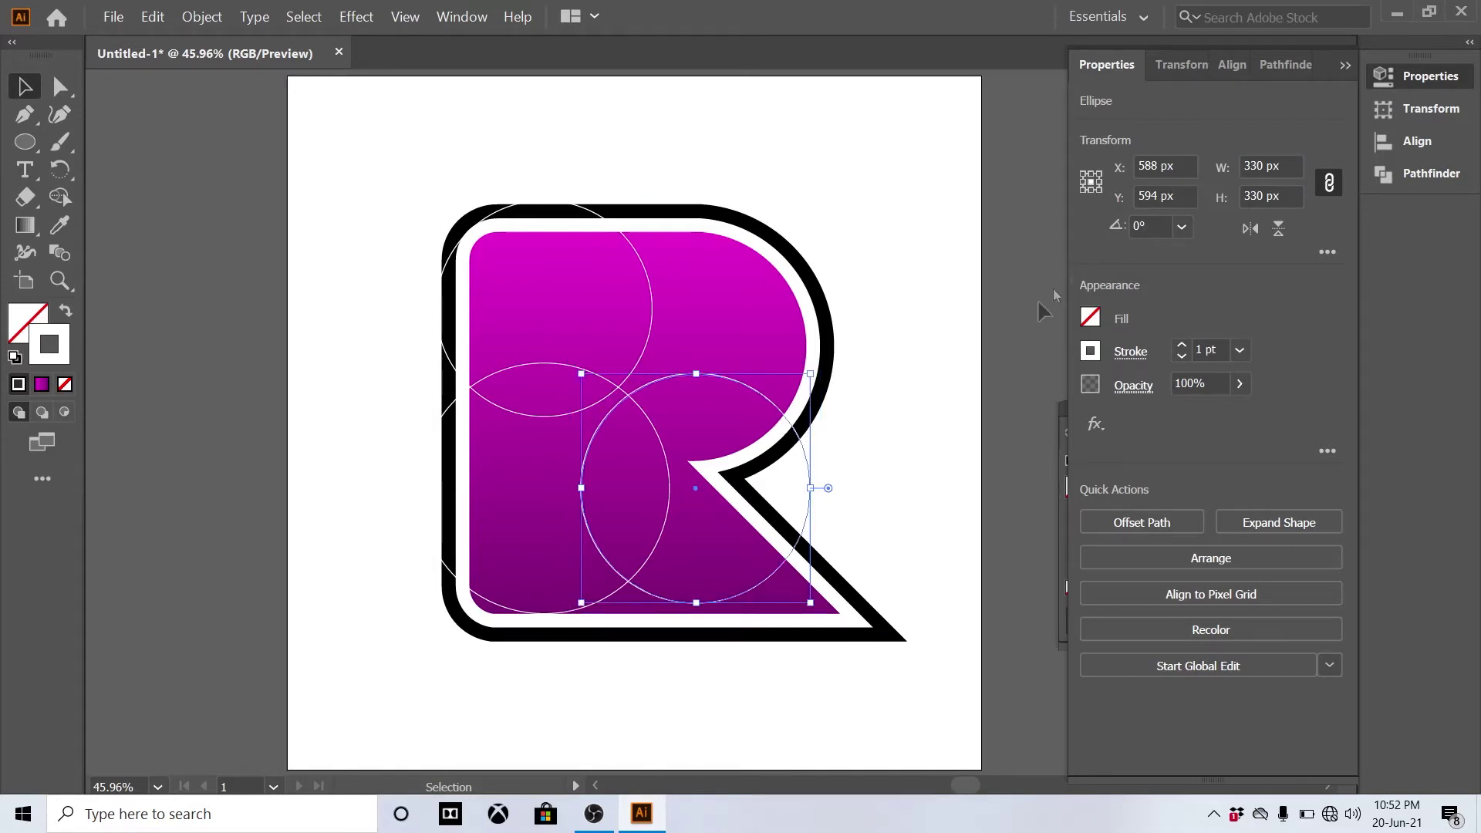
{"action": "left_click_drag", "start_coordinate": [769, 398], "coordinate": [761, 396]}
{"action": "left_click", "coordinate": [900, 500]}
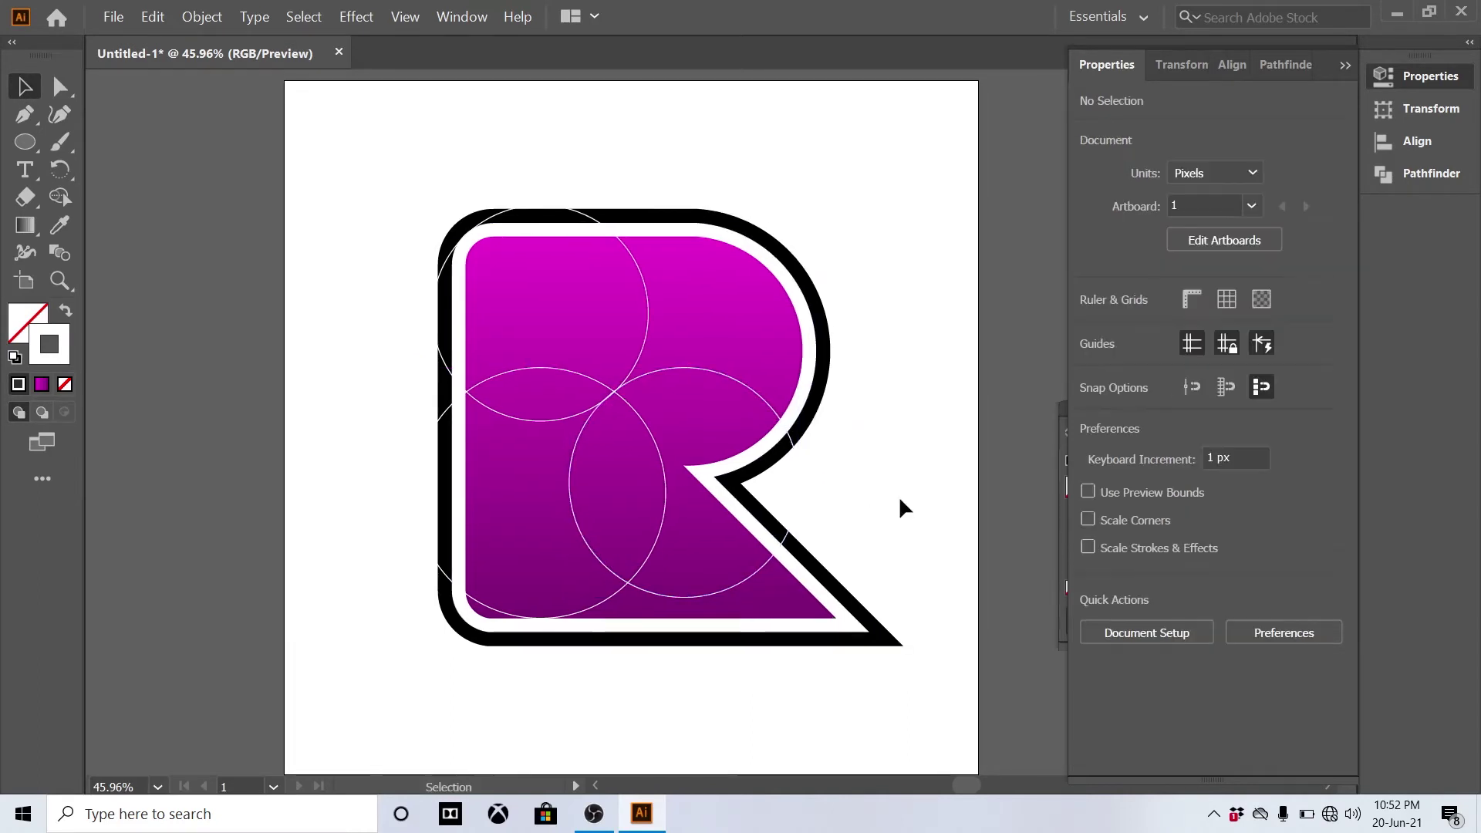
Step: Select the magenta R together with the top-left, bottom-left and bottom-right circles
{"action": "left_click", "coordinate": [774, 337]}
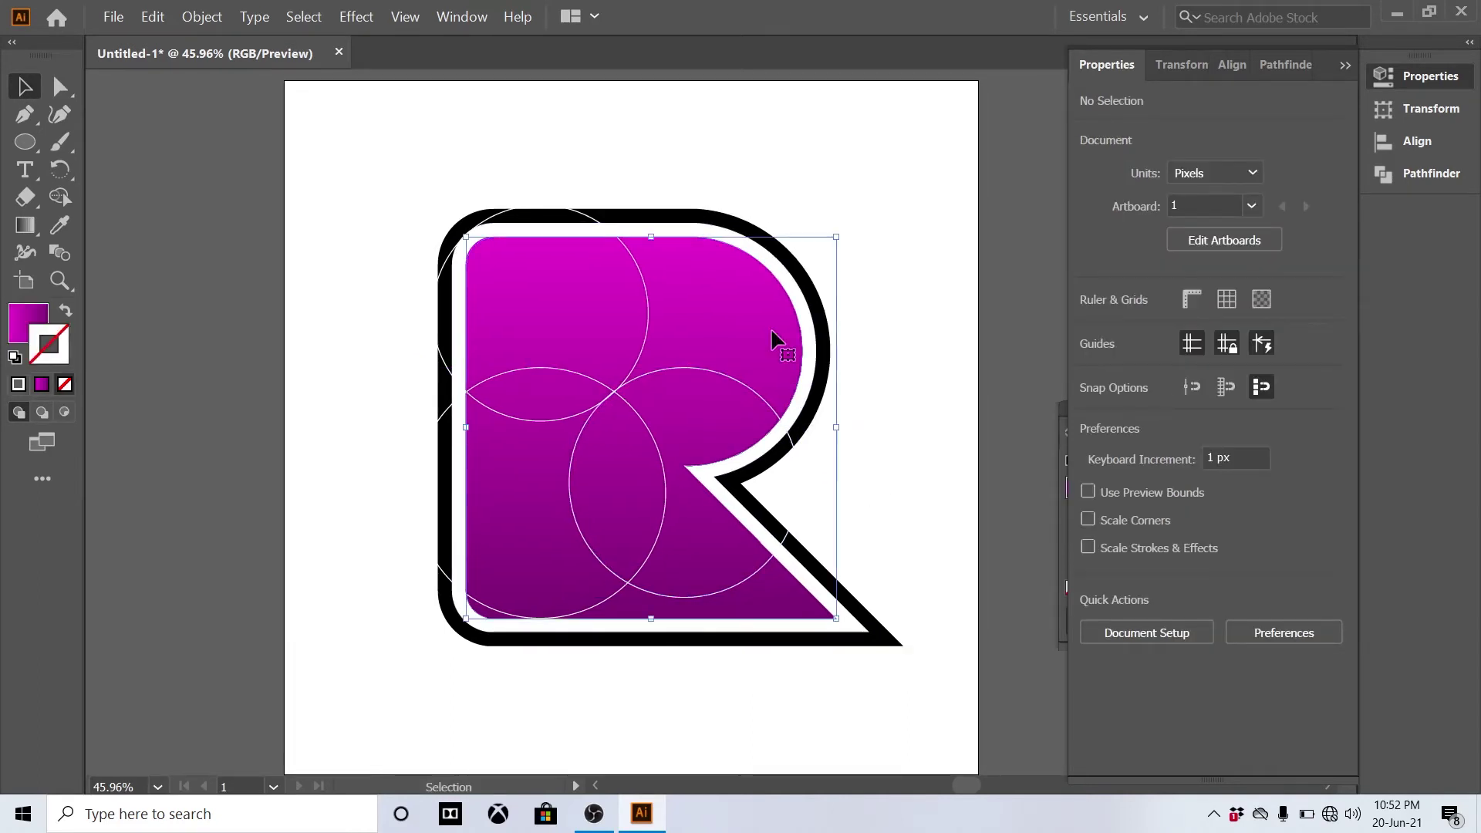
{"action": "left_click", "coordinate": [652, 333], "text": "shift"}
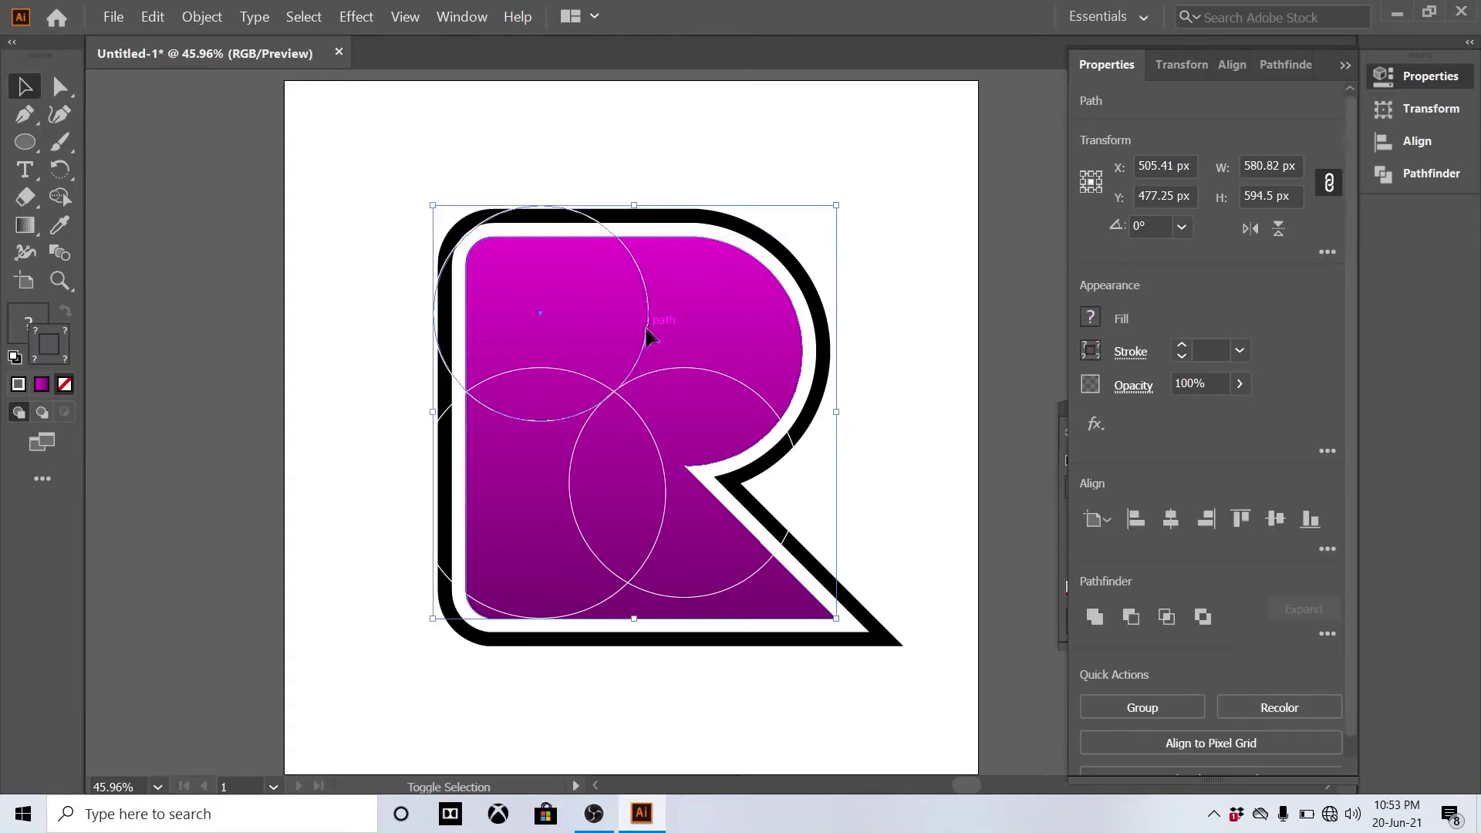
{"action": "left_click", "coordinate": [452, 415], "text": "shift"}
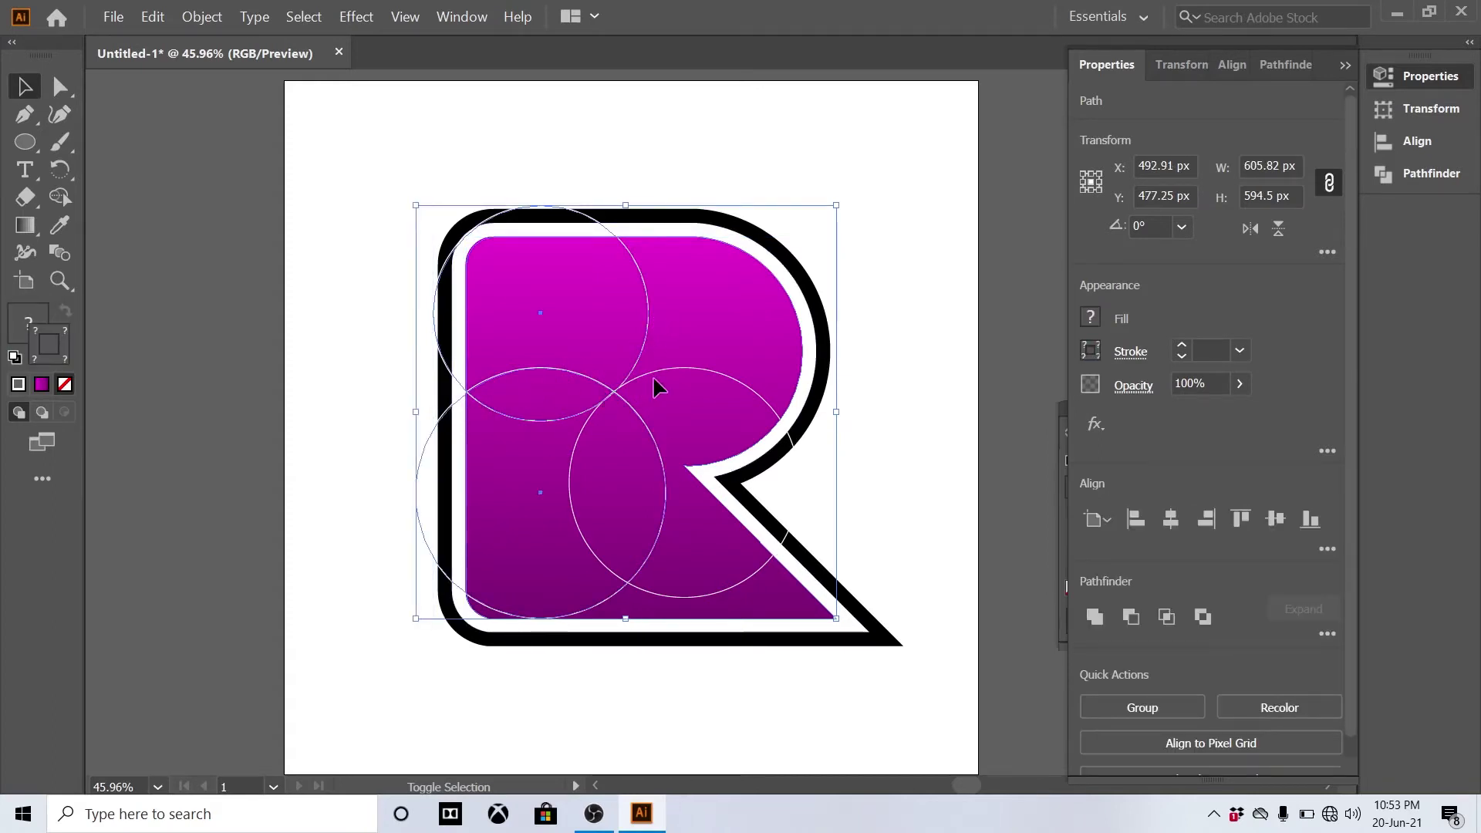
{"action": "left_click", "coordinate": [754, 397], "text": "shift"}
Step: With Shape Builder, merge the lens and the regions below the circles into one wavy-topped shape
{"action": "key", "text": "shift+m"}
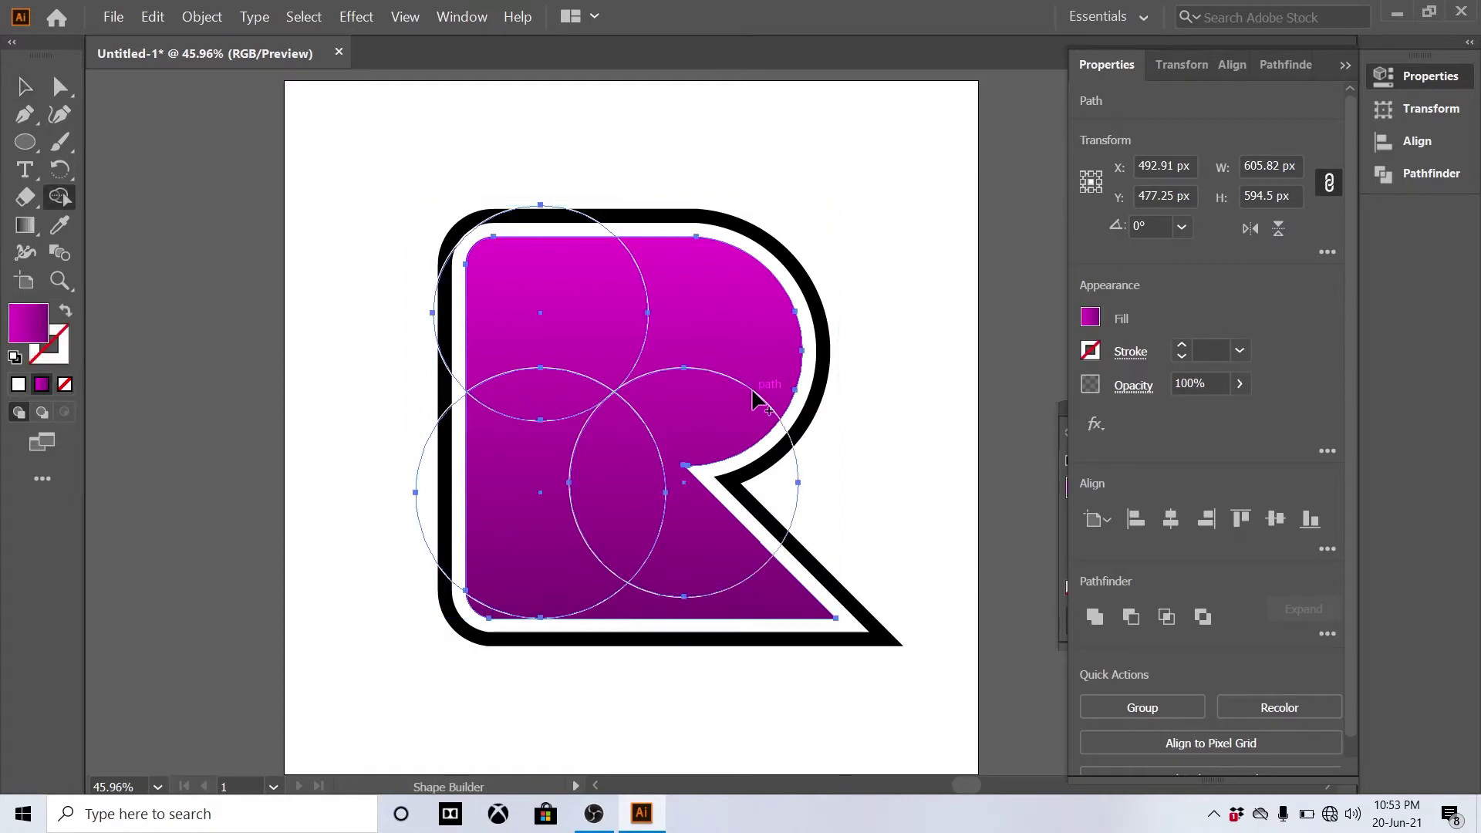
{"action": "key", "text": "F6"}
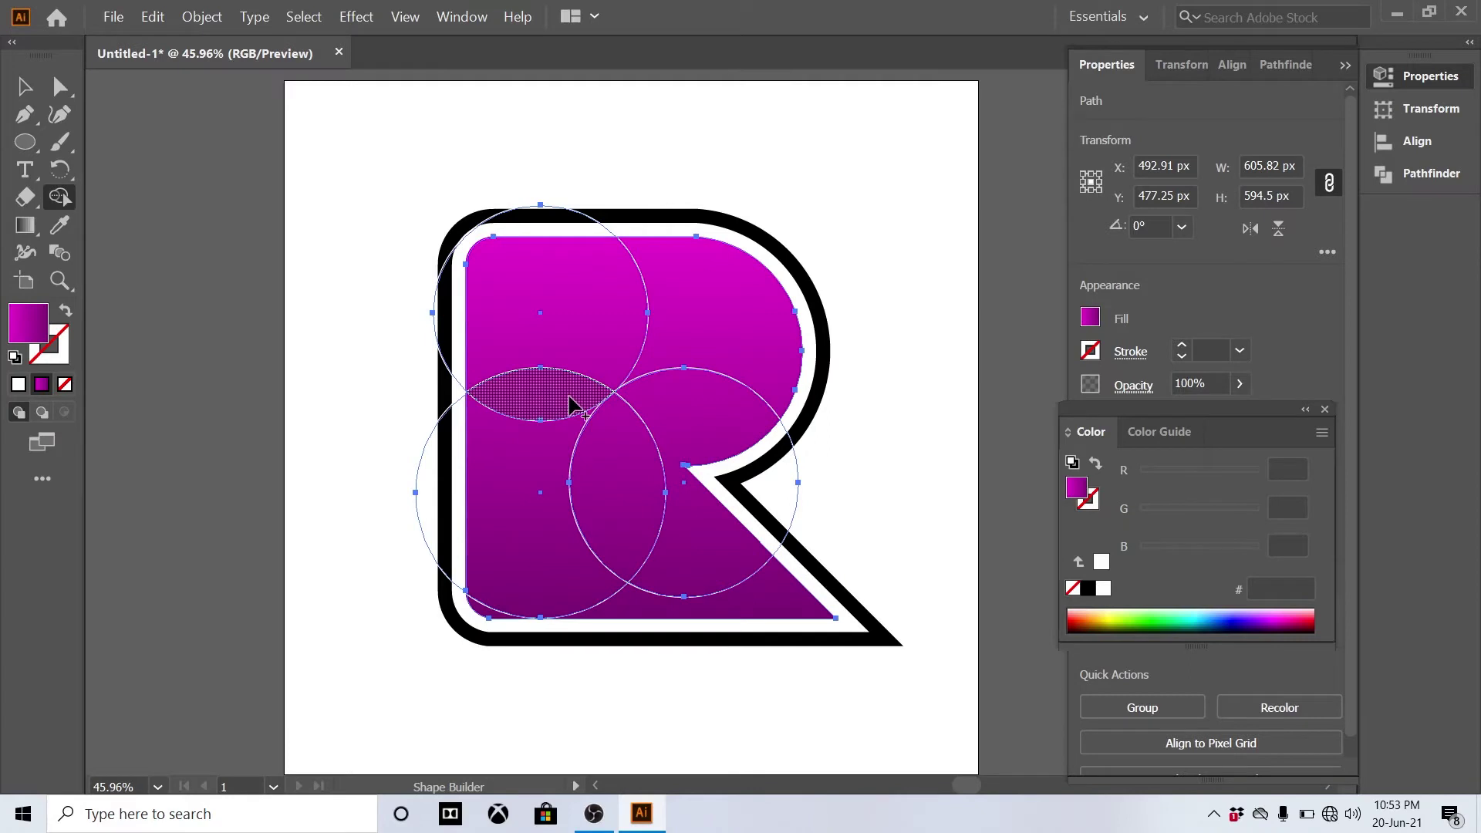
{"action": "left_click", "coordinate": [571, 405]}
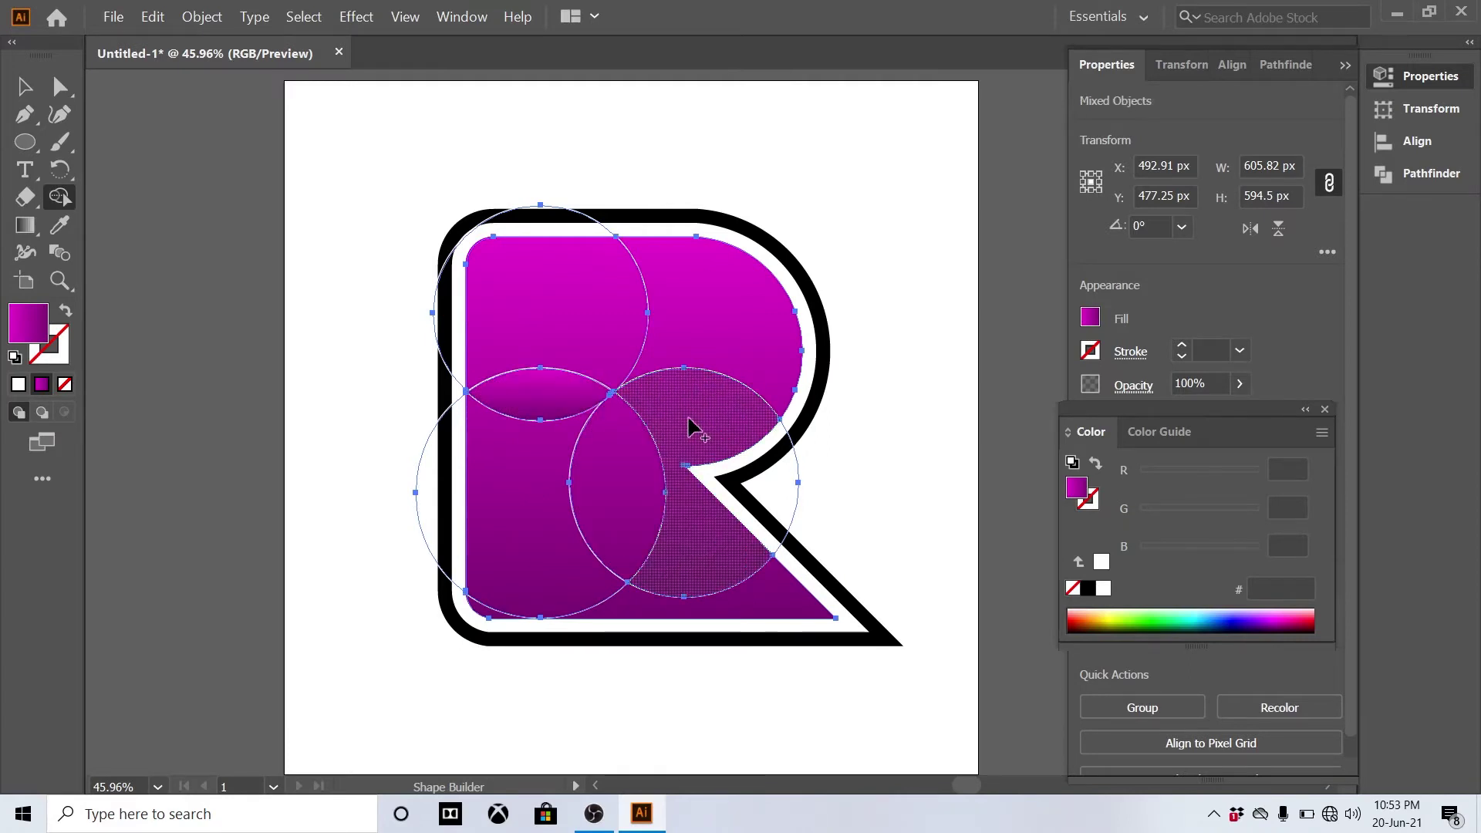
{"action": "mouse_move", "coordinate": [676, 413]}
{"action": "left_mouse_down"}
{"action": "mouse_move", "coordinate": [536, 486]}
{"action": "mouse_move", "coordinate": [484, 608]}
{"action": "left_mouse_up"}
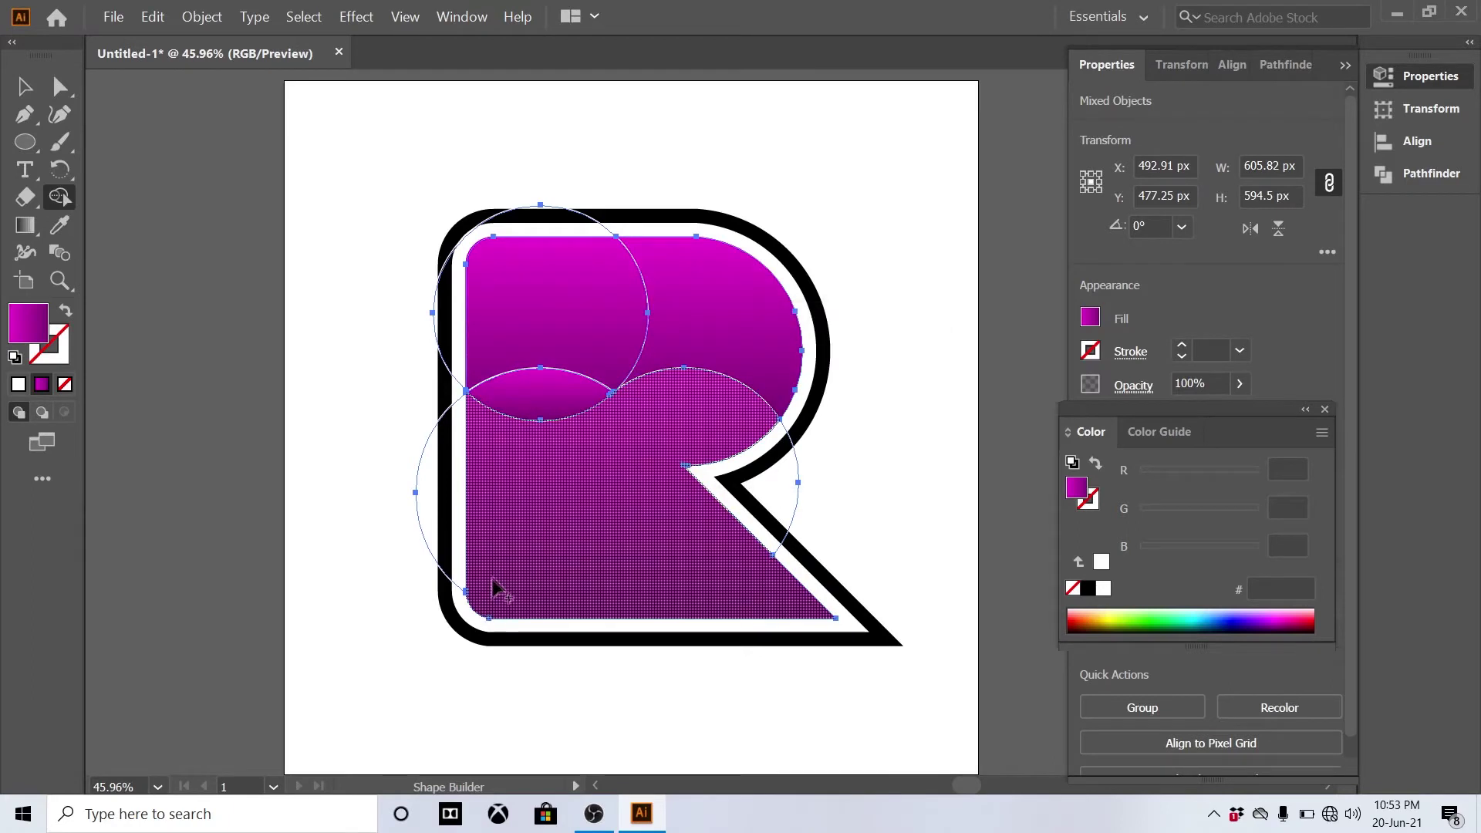
Step: Delete the upper magenta compound shape and the magenta R fill, keeping the waves
{"action": "key", "text": "v"}
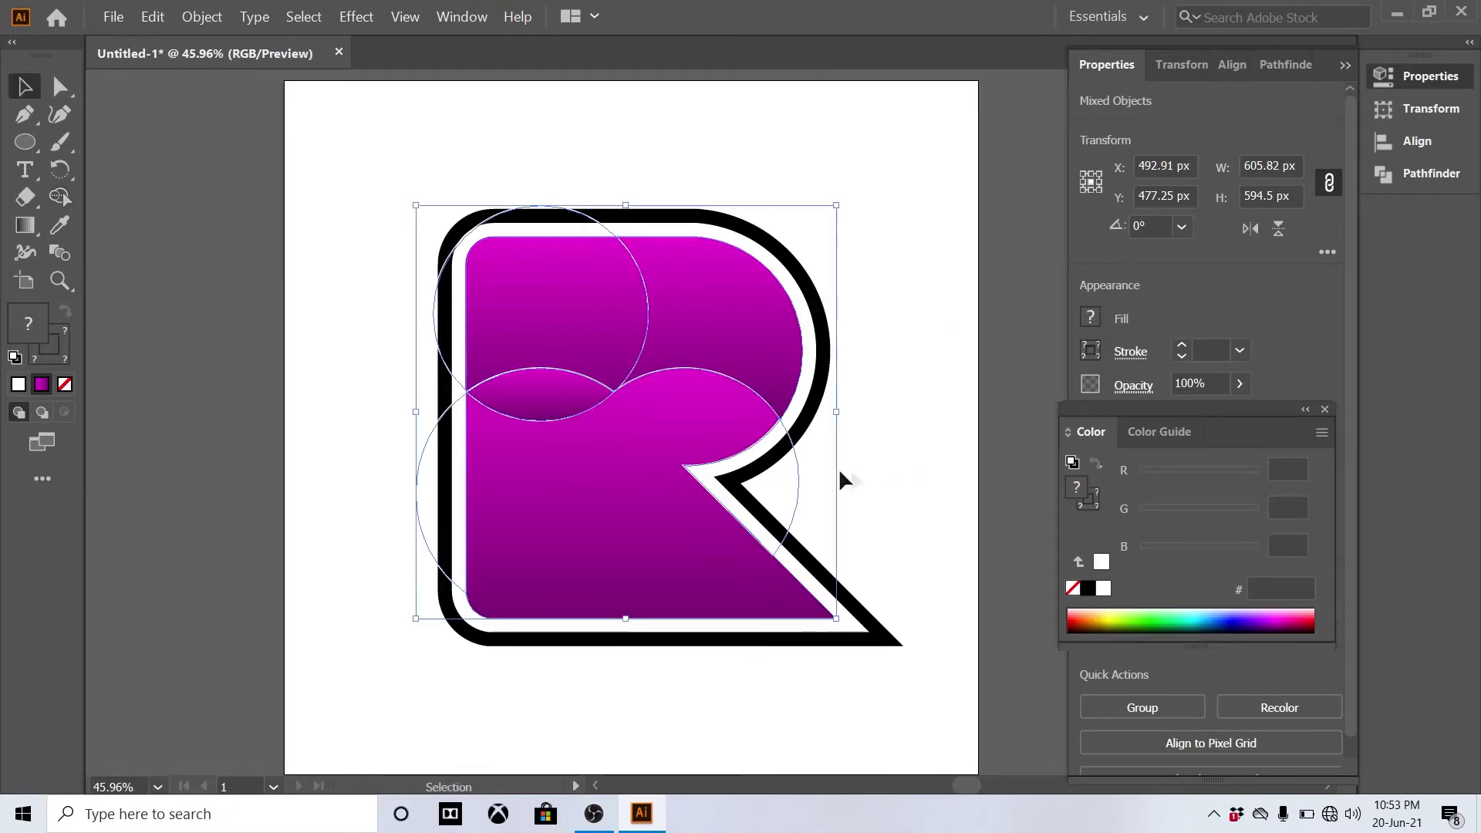
{"action": "key", "text": "ctrl+h"}
{"action": "left_click", "coordinate": [924, 467]}
{"action": "left_click", "coordinate": [782, 354]}
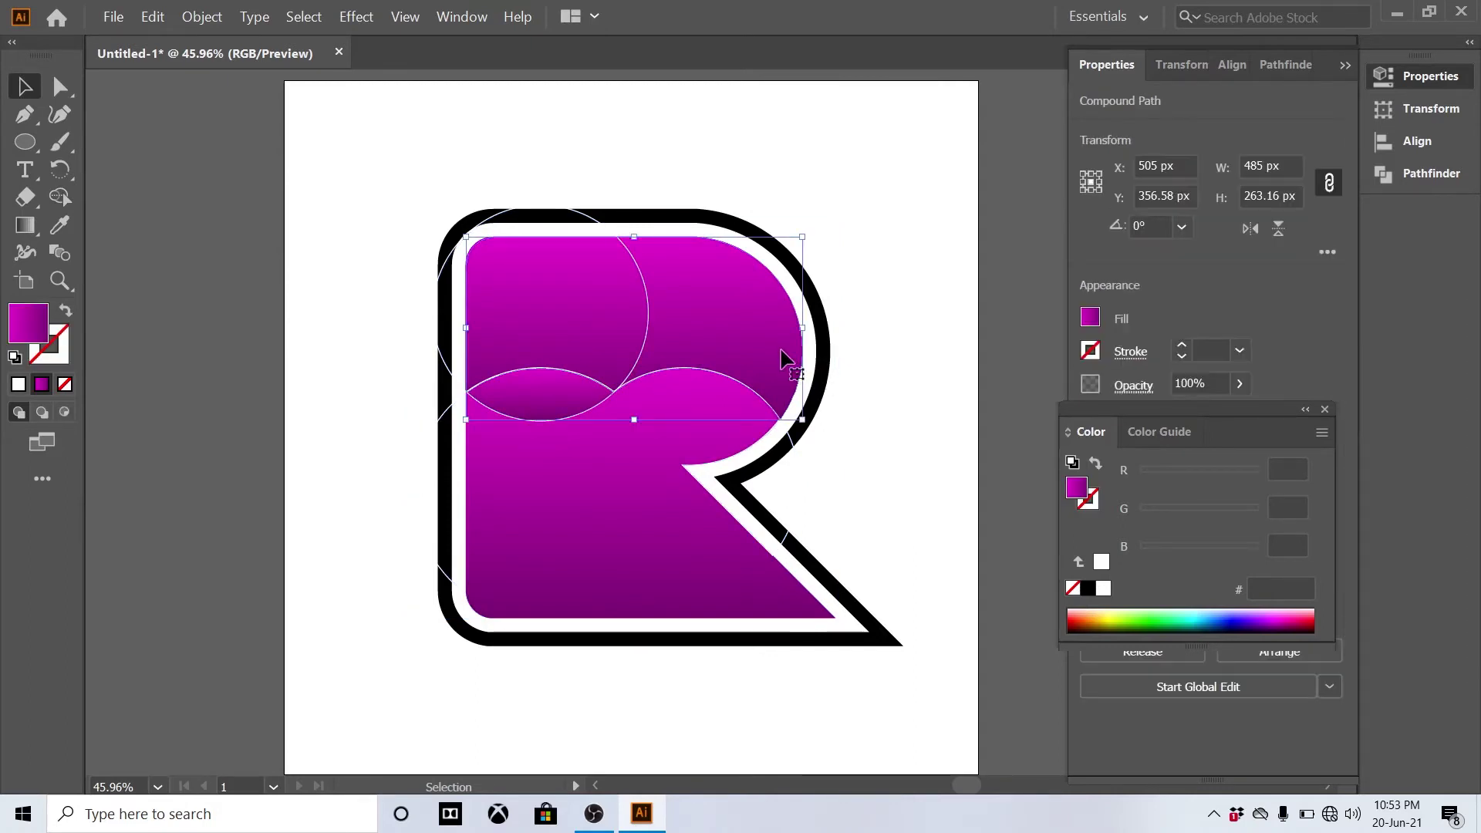
{"action": "key", "text": "ctrl+shift+a"}
{"action": "left_click", "coordinate": [782, 355]}
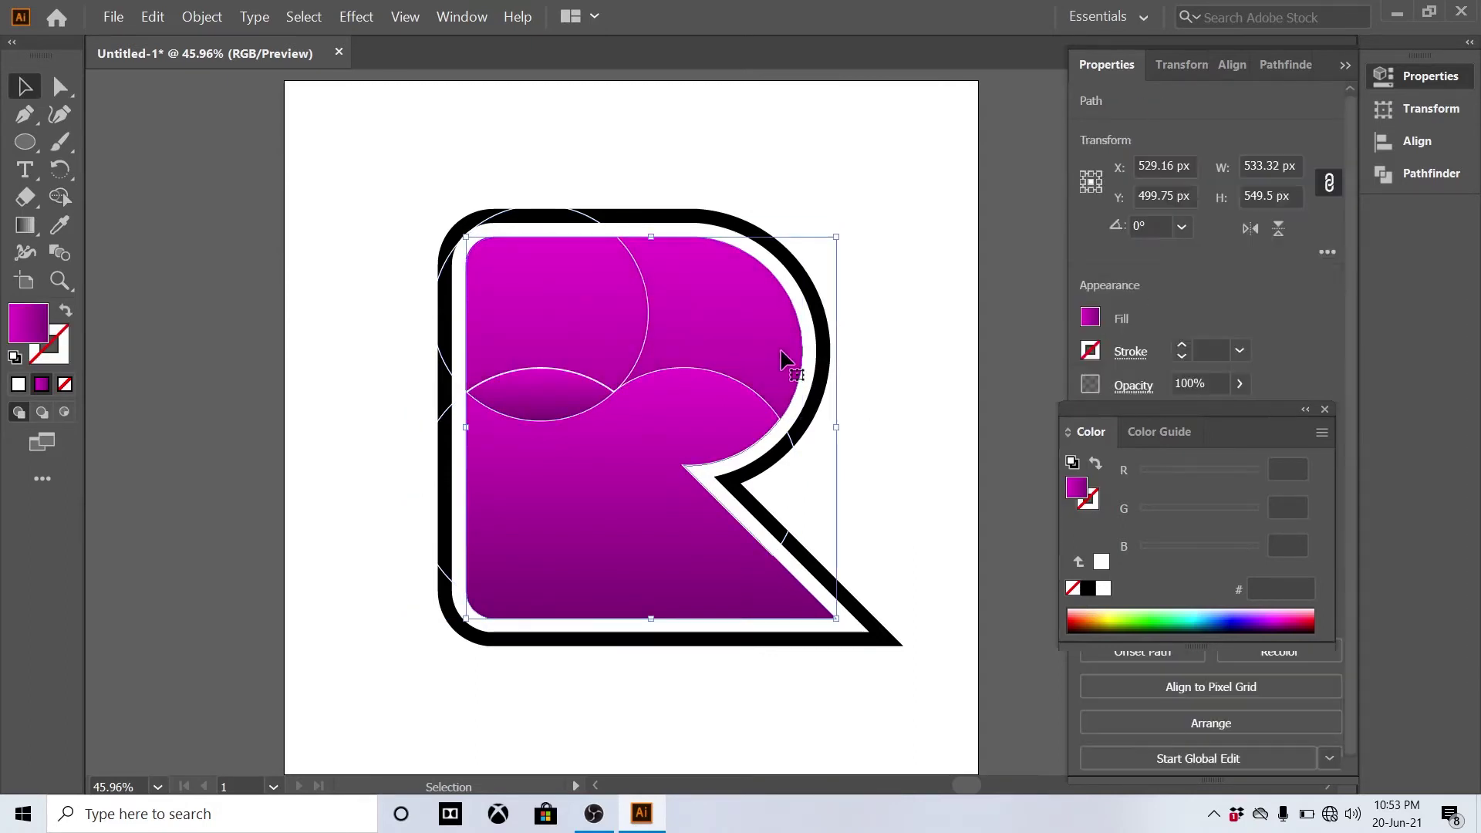
{"action": "key", "text": "Delete"}
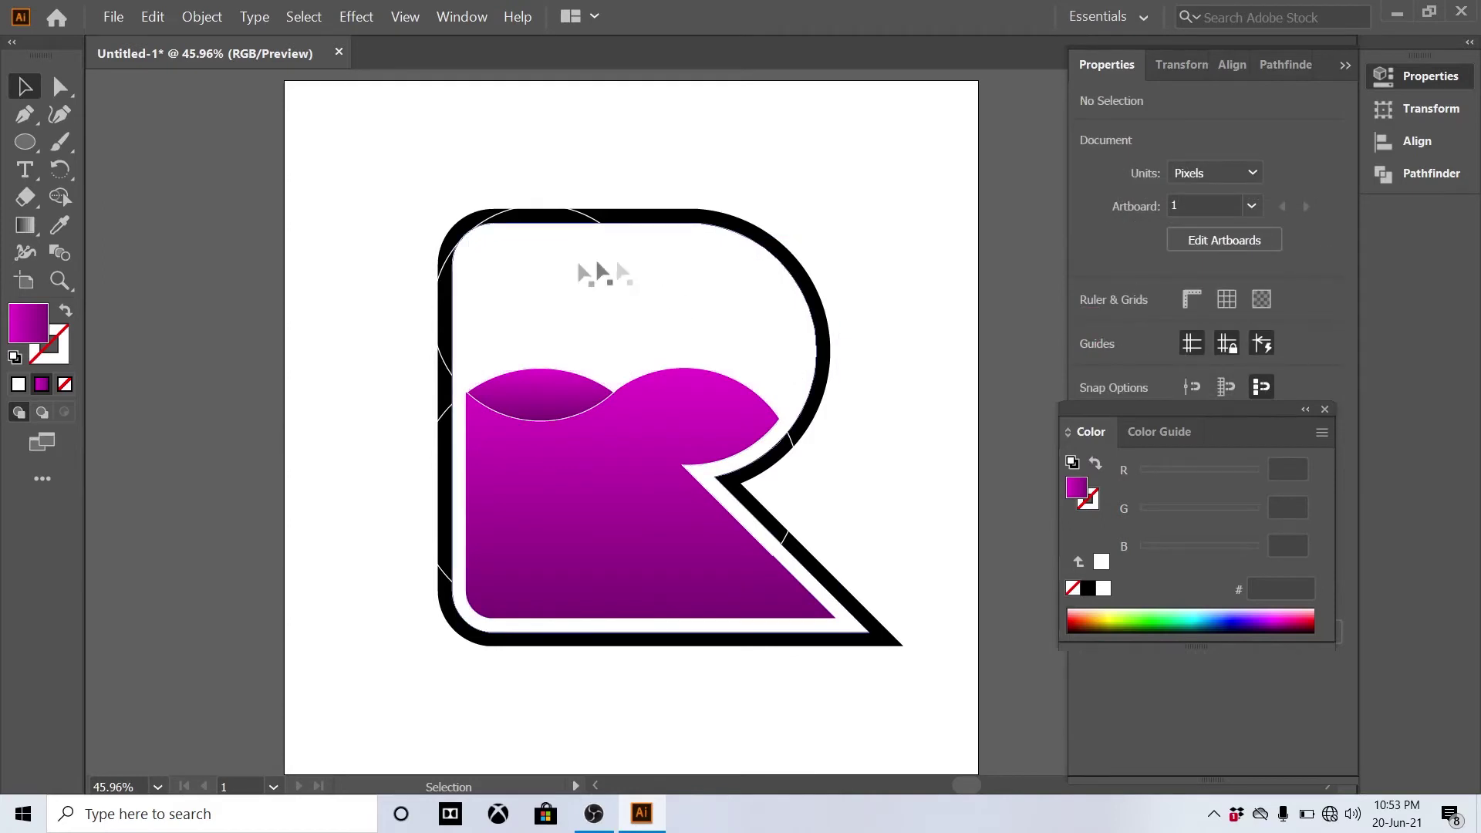
Step: Inspect the leftover guide circle, inner white R outline and small path near the leg
{"action": "left_click", "coordinate": [450, 379]}
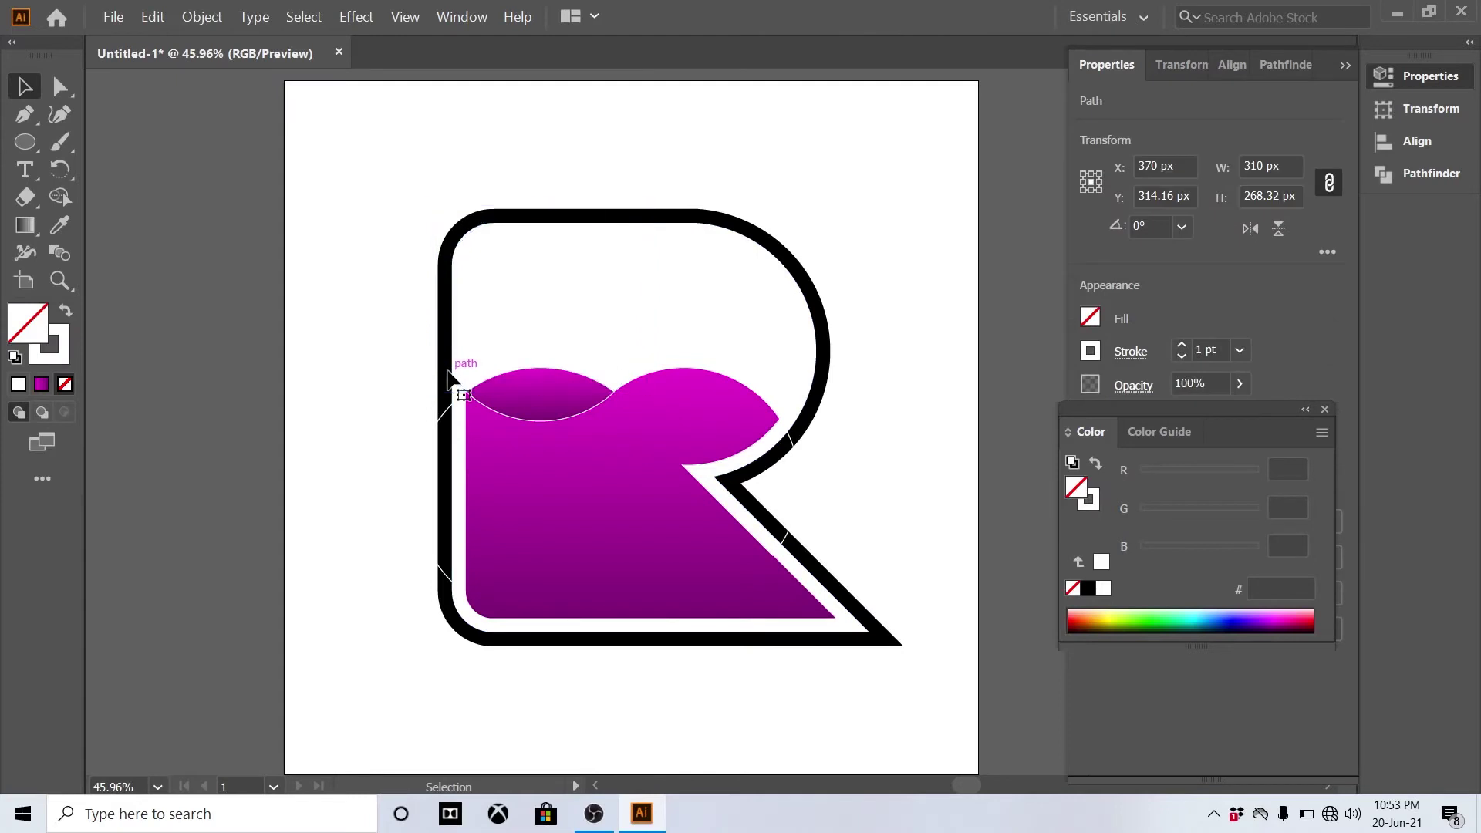
{"action": "left_click", "coordinate": [455, 403]}
{"action": "left_click", "coordinate": [459, 406]}
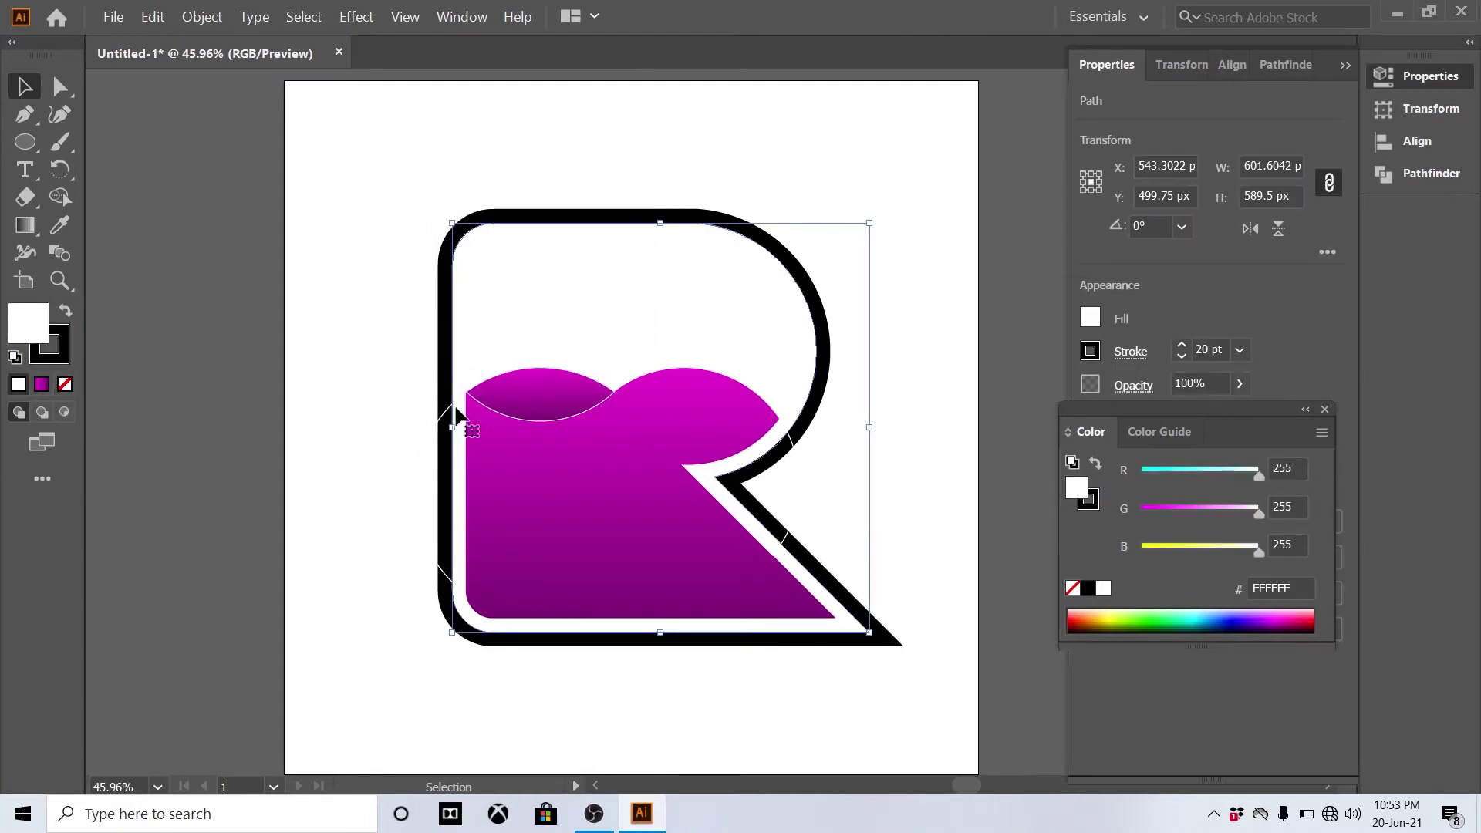
{"action": "left_click", "coordinate": [455, 409]}
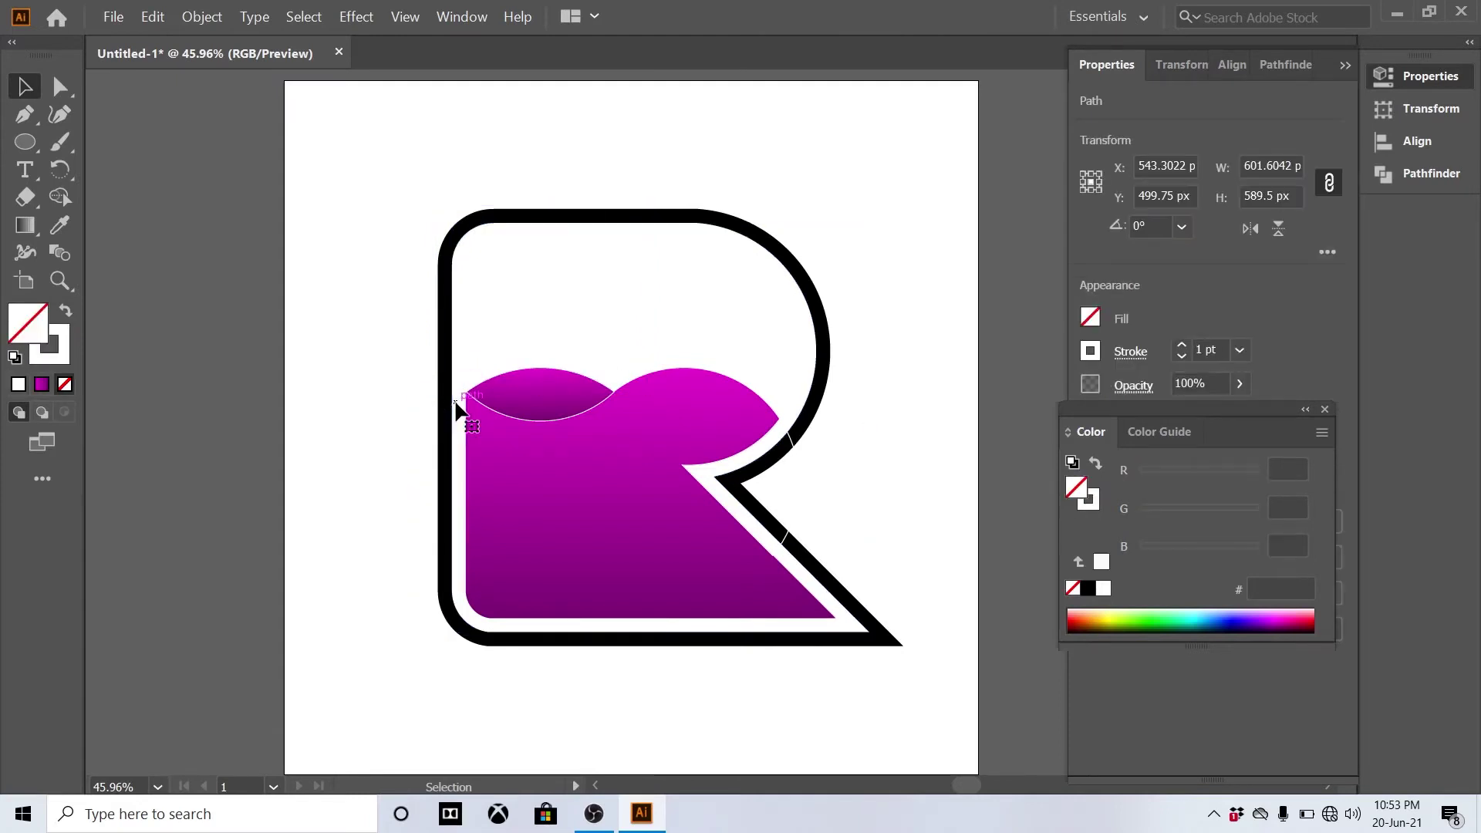
{"action": "left_click", "coordinate": [793, 450]}
{"action": "left_click", "coordinate": [827, 434]}
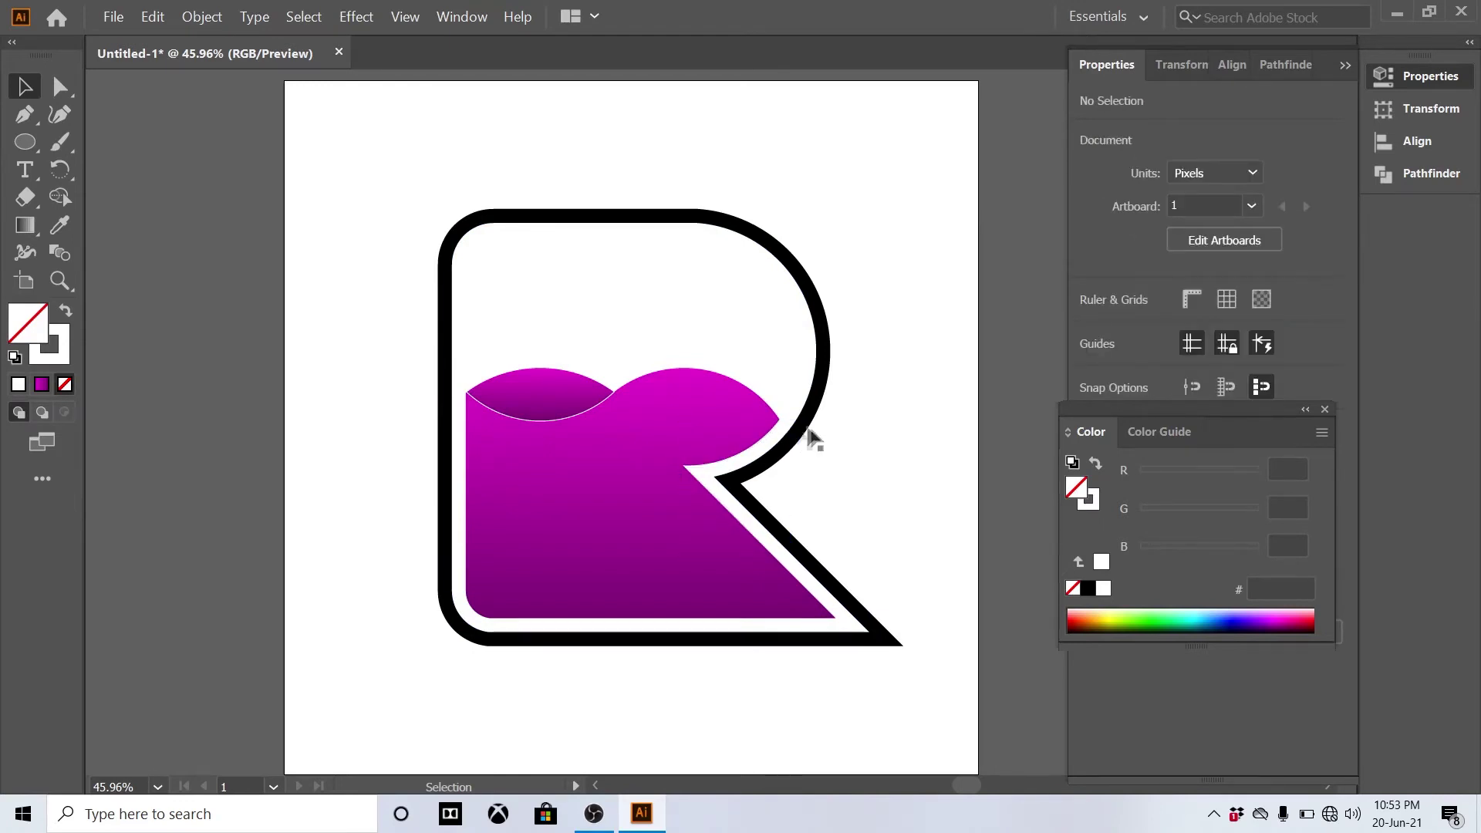
Step: Raise the left wave about 10 px, then move the whole logo down 69 px
{"action": "left_click", "coordinate": [543, 425]}
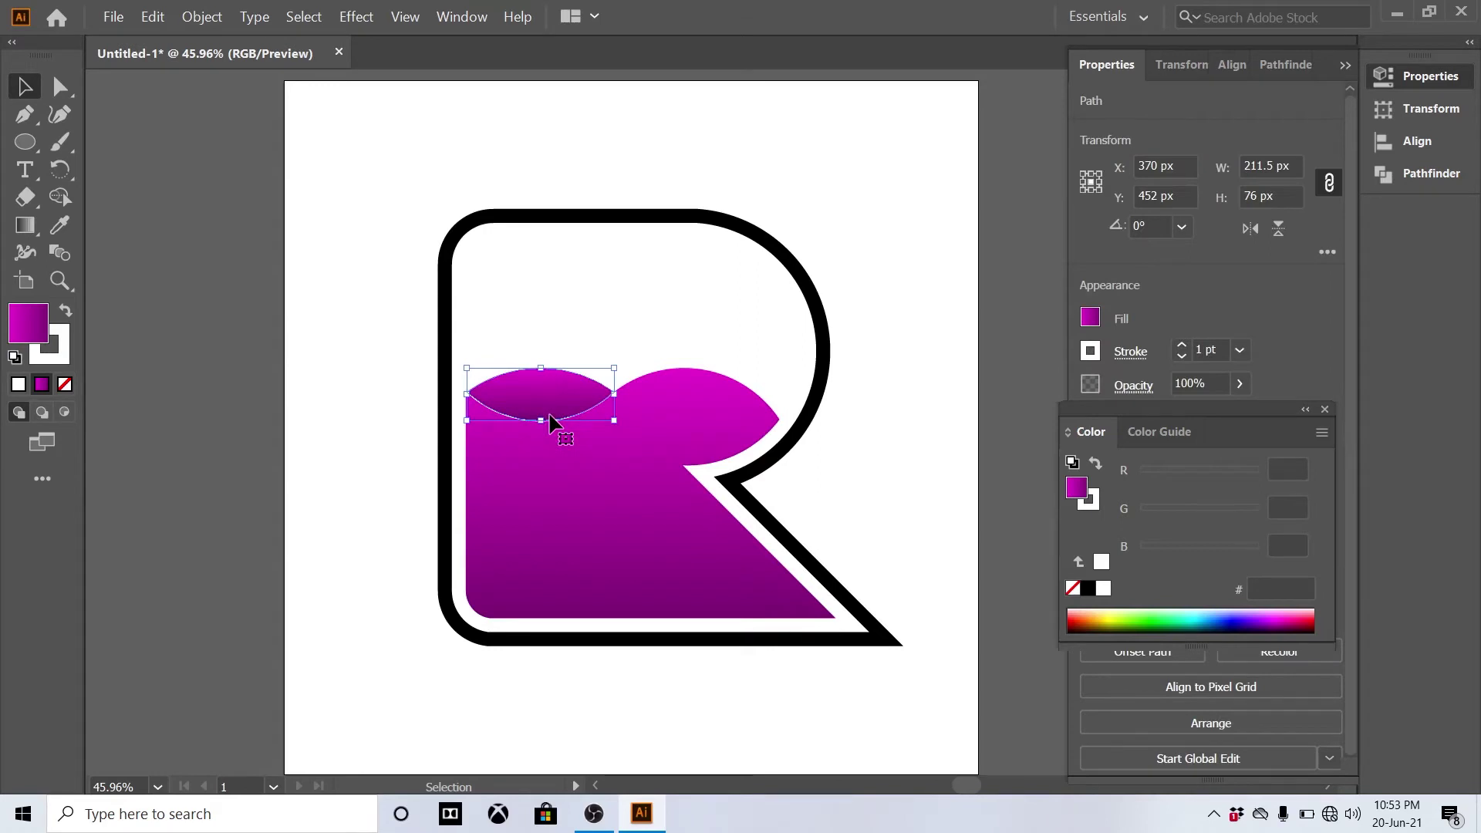
{"action": "left_click_drag", "start_coordinate": [544, 422], "coordinate": [549, 415]}
{"action": "left_click", "coordinate": [905, 504]}
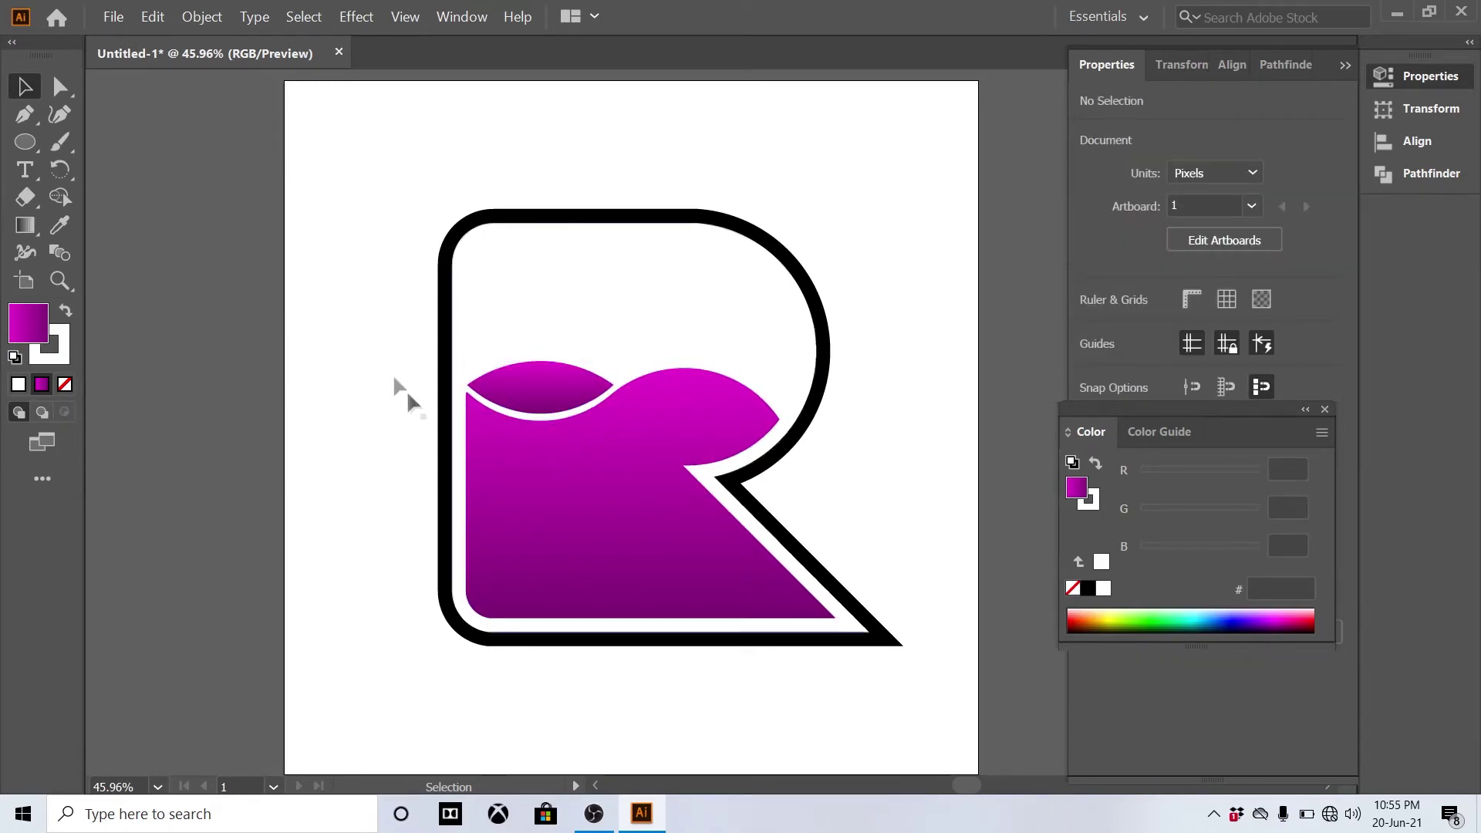
{"action": "left_click_drag", "start_coordinate": [390, 178], "coordinate": [916, 682]}
{"action": "left_click_drag", "start_coordinate": [651, 479], "coordinate": [654, 534]}
Step: Create the neck-bar rectangle with width 400 and height 100
{"action": "left_click", "coordinate": [772, 213]}
{"action": "key", "text": "m"}
{"action": "left_click", "coordinate": [772, 212]}
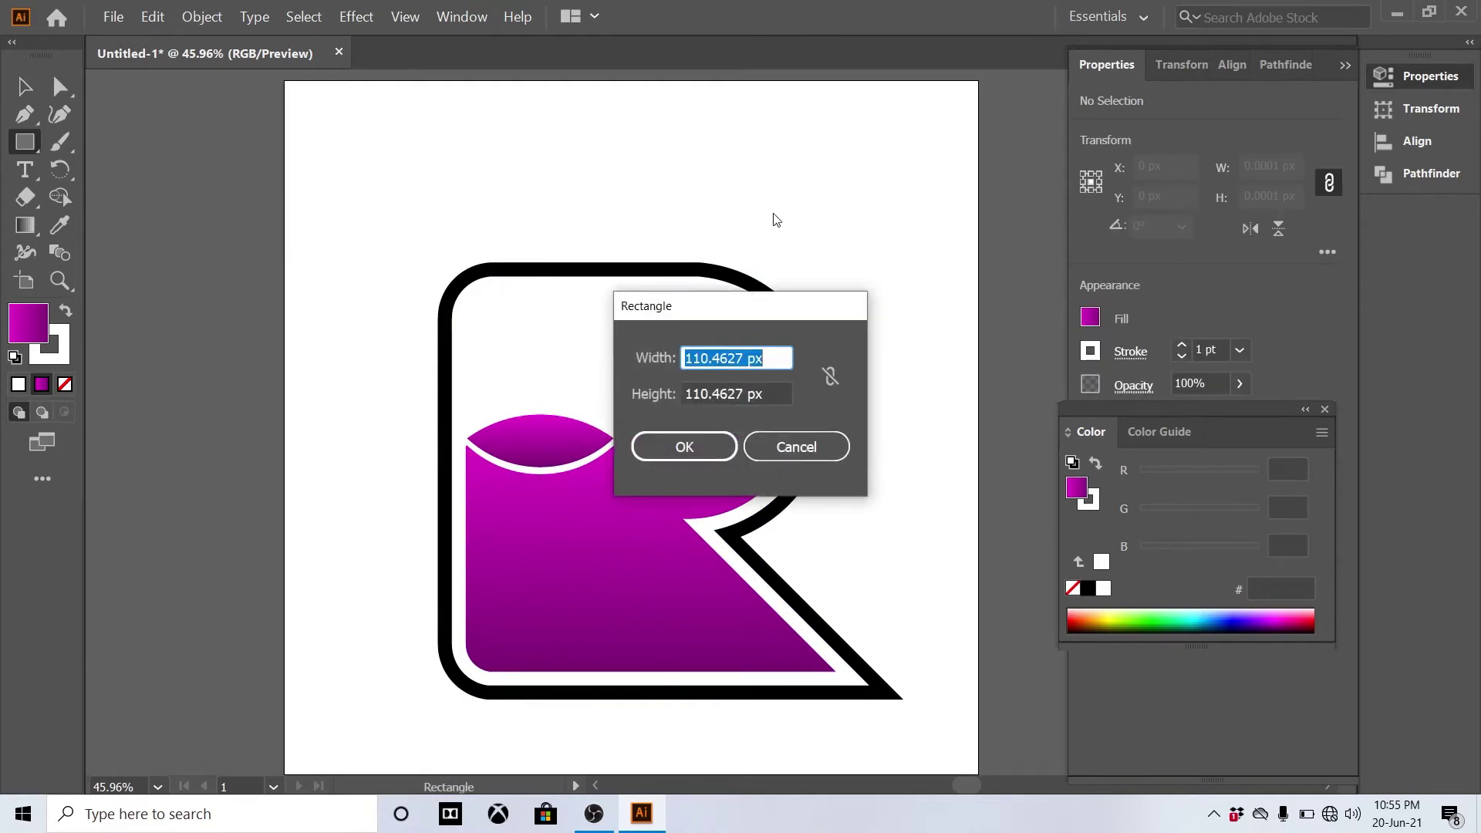
{"action": "type", "text": "400"}
{"action": "key", "text": "Tab"}
{"action": "type", "text": "100"}
{"action": "key", "text": "Return"}
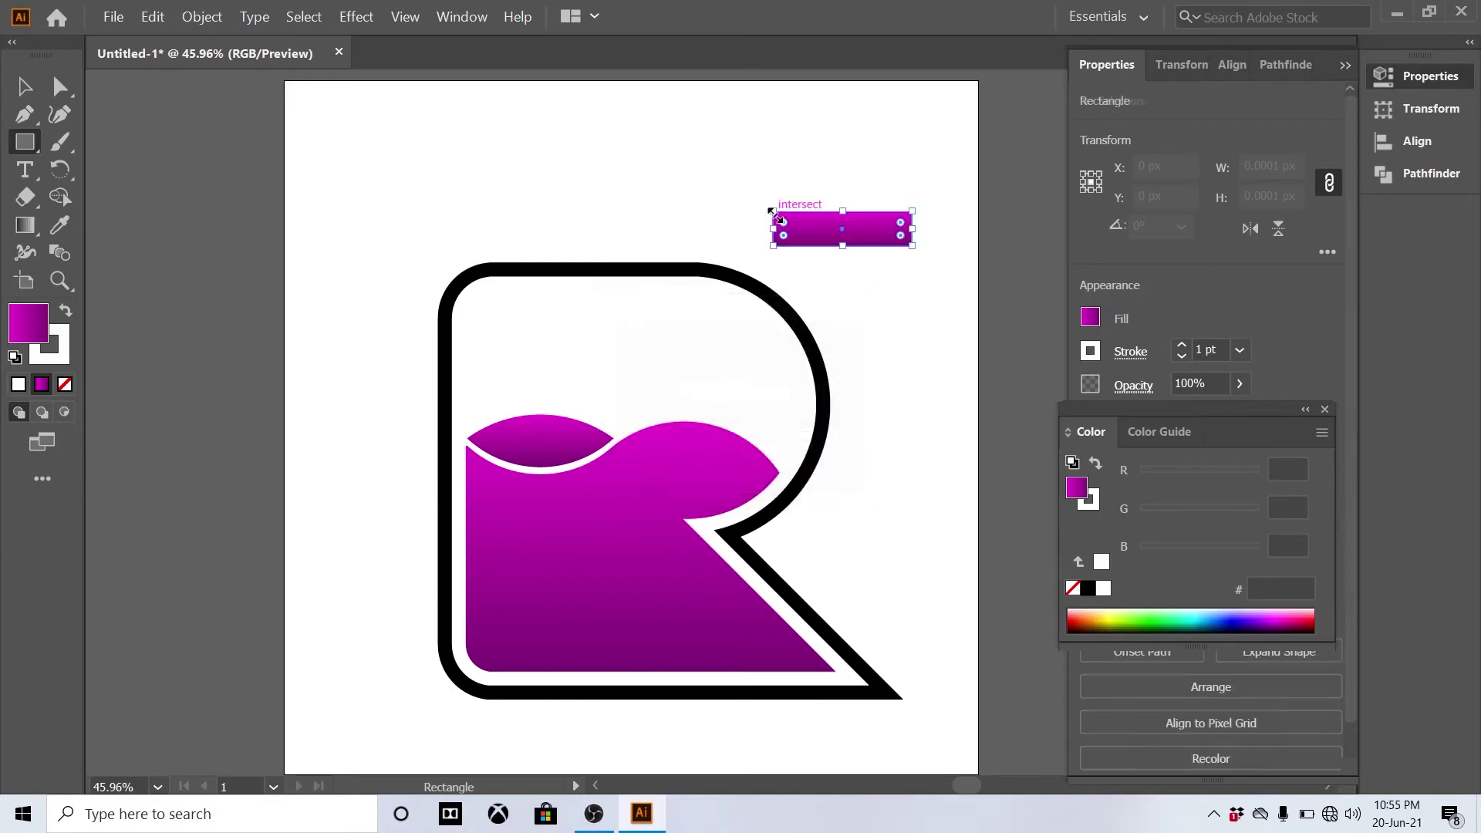
Step: Give the rectangle no stroke and a pure black fill
{"action": "key", "text": "i"}
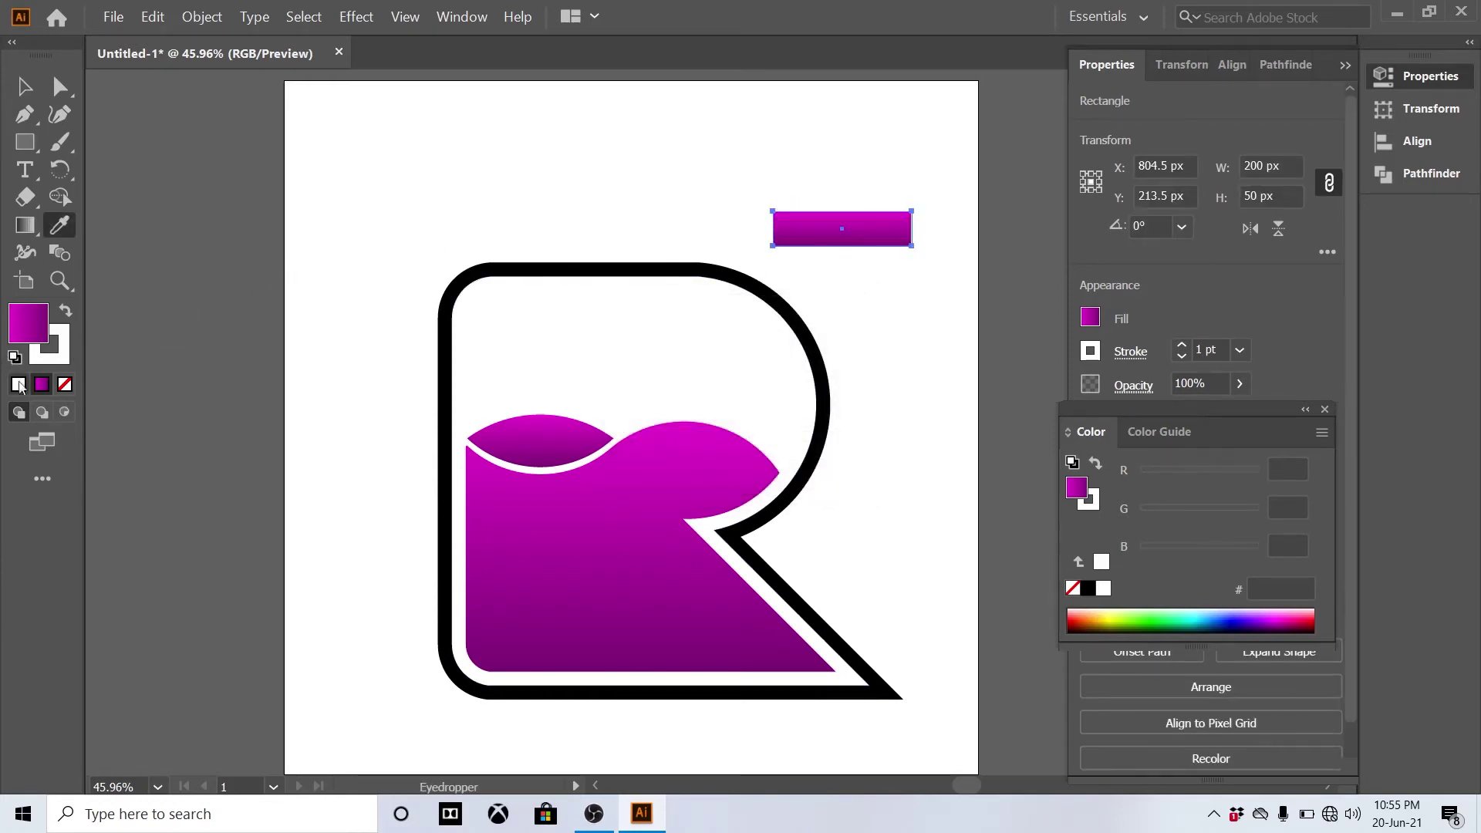
{"action": "left_click", "coordinate": [59, 355]}
{"action": "left_click", "coordinate": [64, 385]}
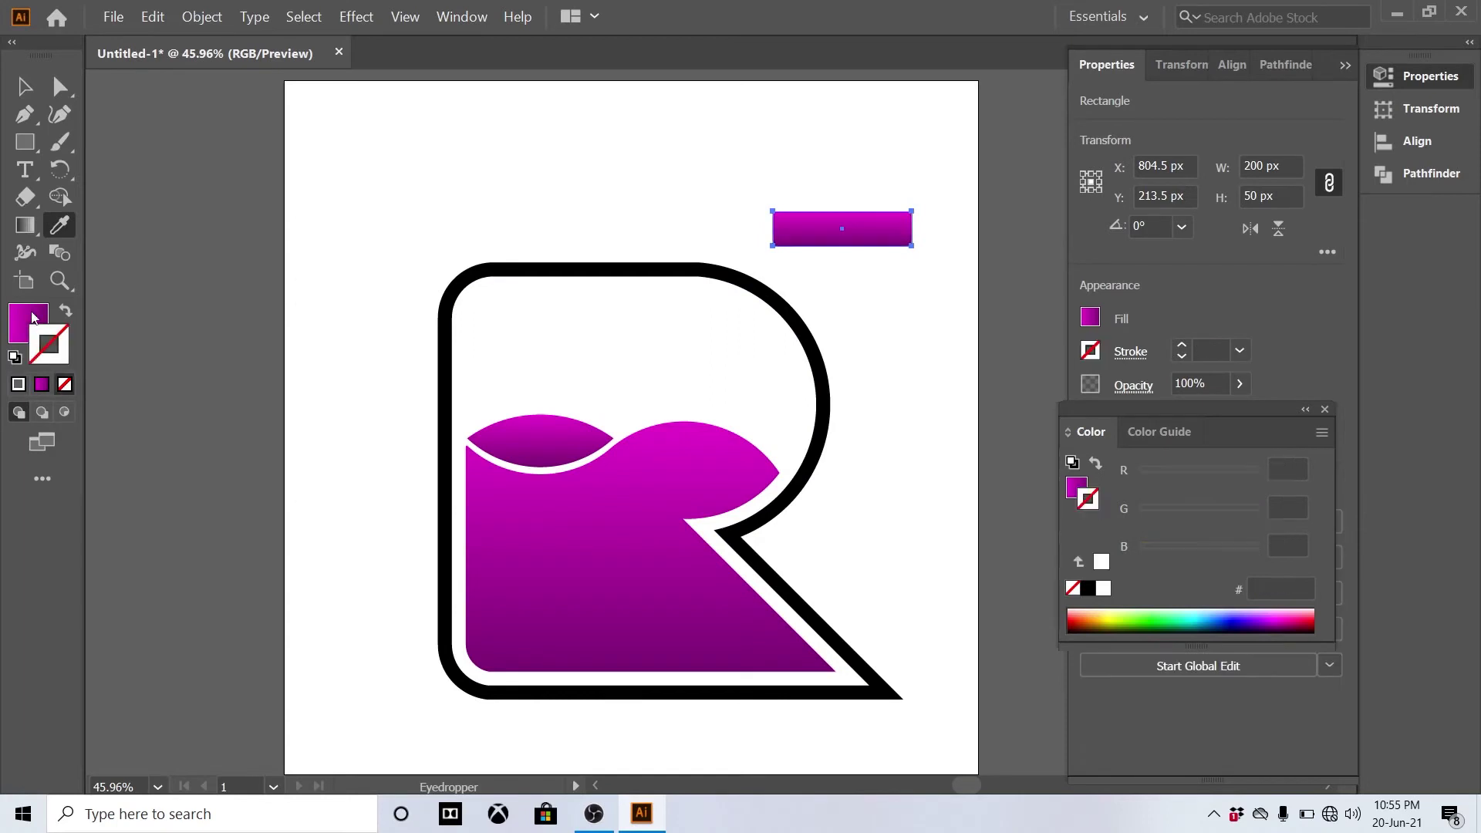
{"action": "left_click", "coordinate": [19, 385]}
{"action": "double_click", "coordinate": [34, 318]}
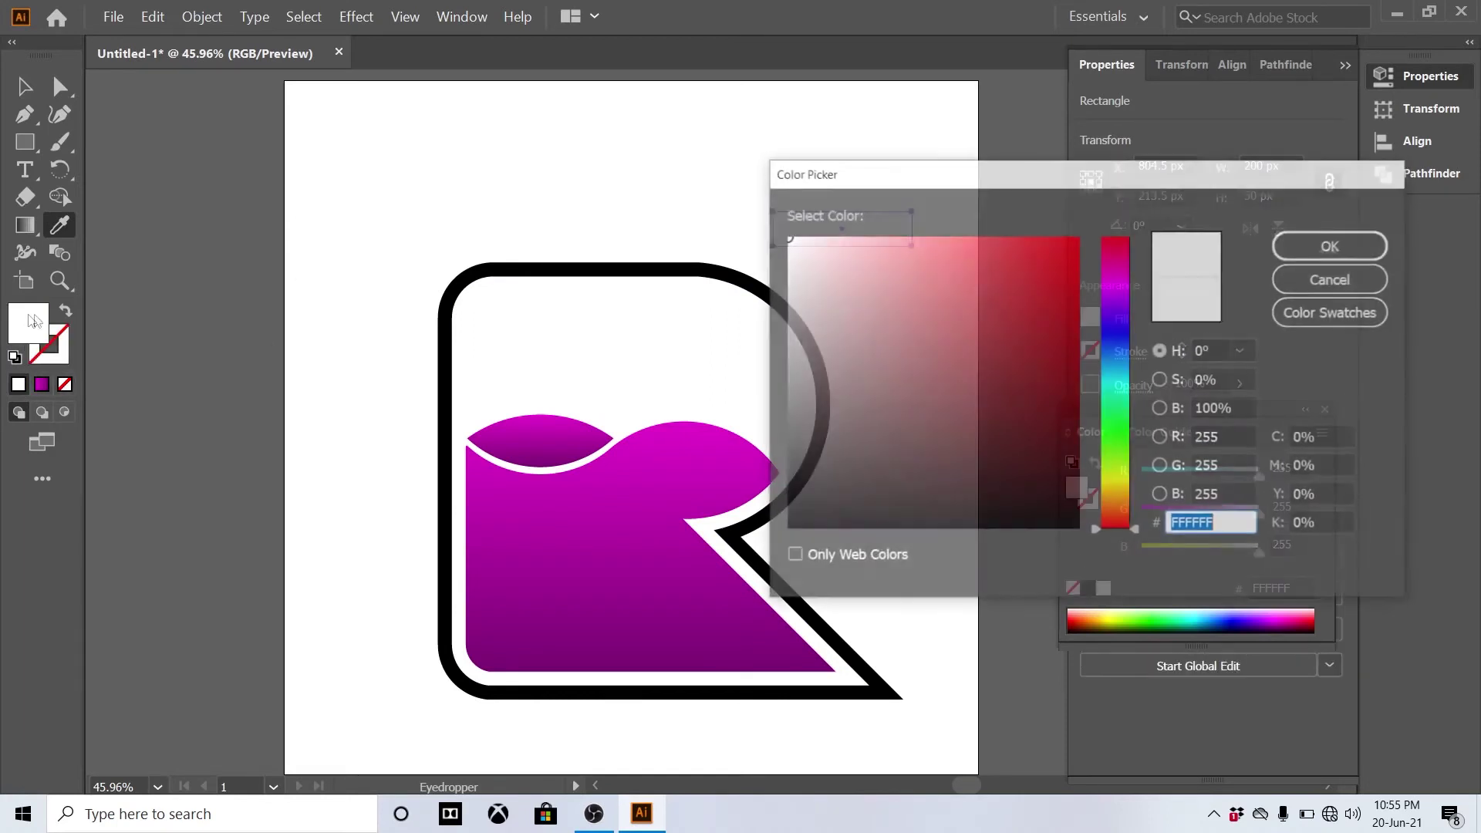
{"action": "left_click_drag", "start_coordinate": [858, 487], "coordinate": [772, 539]}
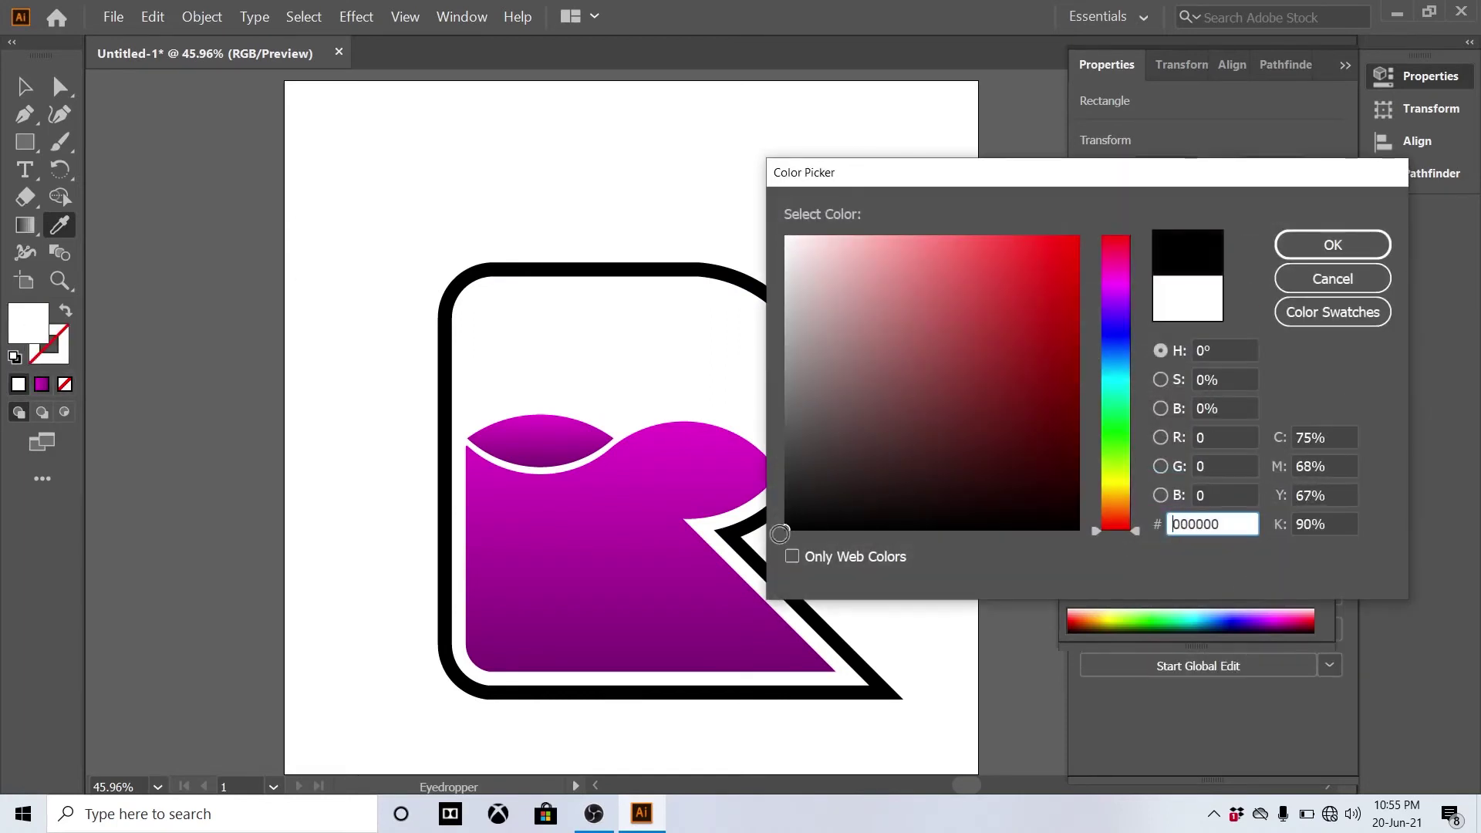
{"action": "left_click", "coordinate": [1280, 245]}
Step: Centre the black bar horizontally and set it just above the R's top edge
{"action": "key", "text": "v"}
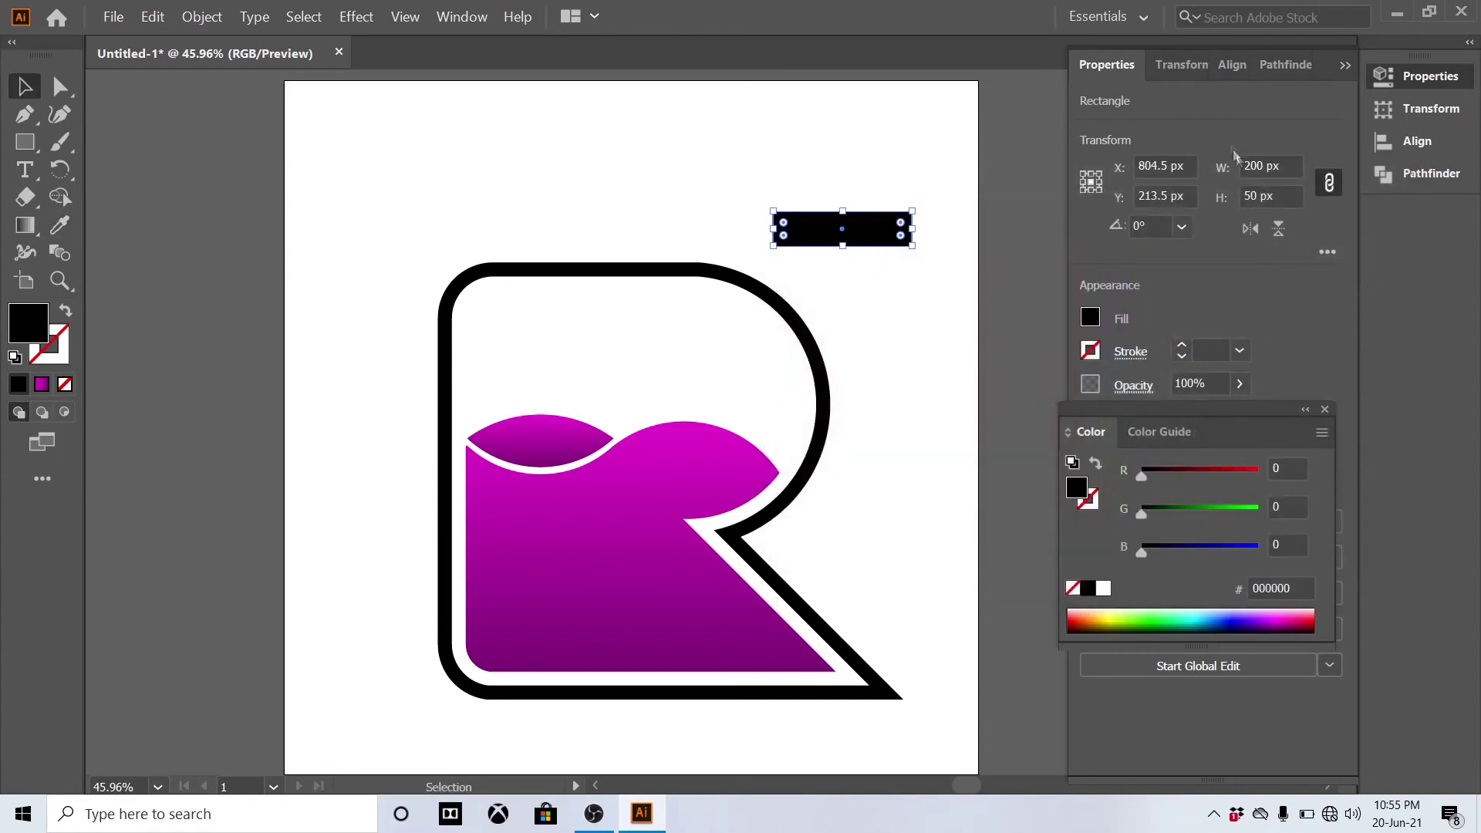
{"action": "left_click", "coordinate": [1233, 71]}
{"action": "left_click", "coordinate": [1153, 128]}
{"action": "left_click", "coordinate": [894, 264]}
{"action": "left_click_drag", "start_coordinate": [664, 233], "coordinate": [663, 240]}
{"action": "key", "text": "shift+Up"}
{"action": "key", "text": "shift+Up"}
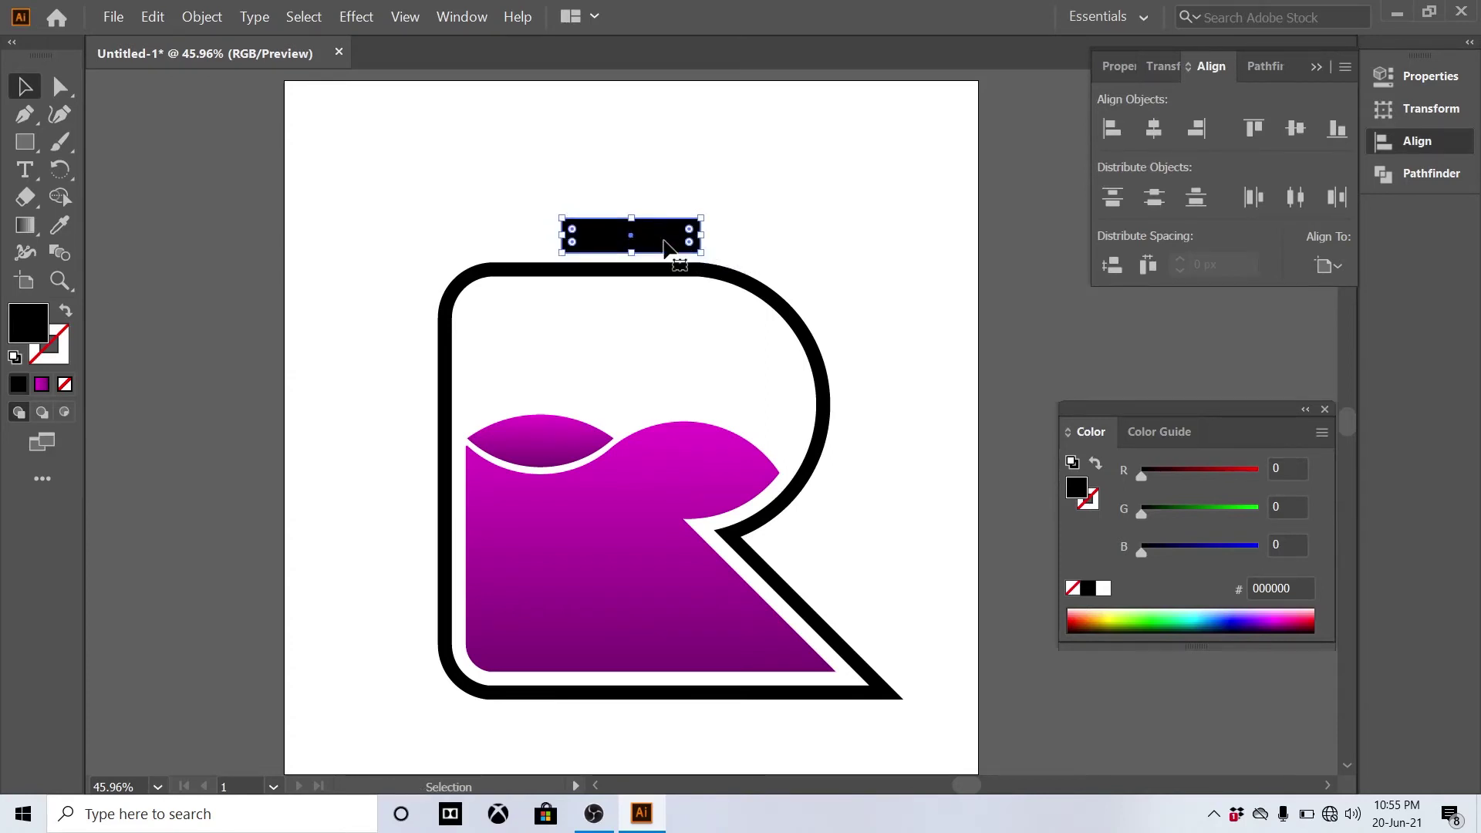
Step: Create a 125 px-wide rectangle for the sprayer cap
{"action": "left_click", "coordinate": [834, 185]}
{"action": "key", "text": "m"}
{"action": "left_click", "coordinate": [836, 189]}
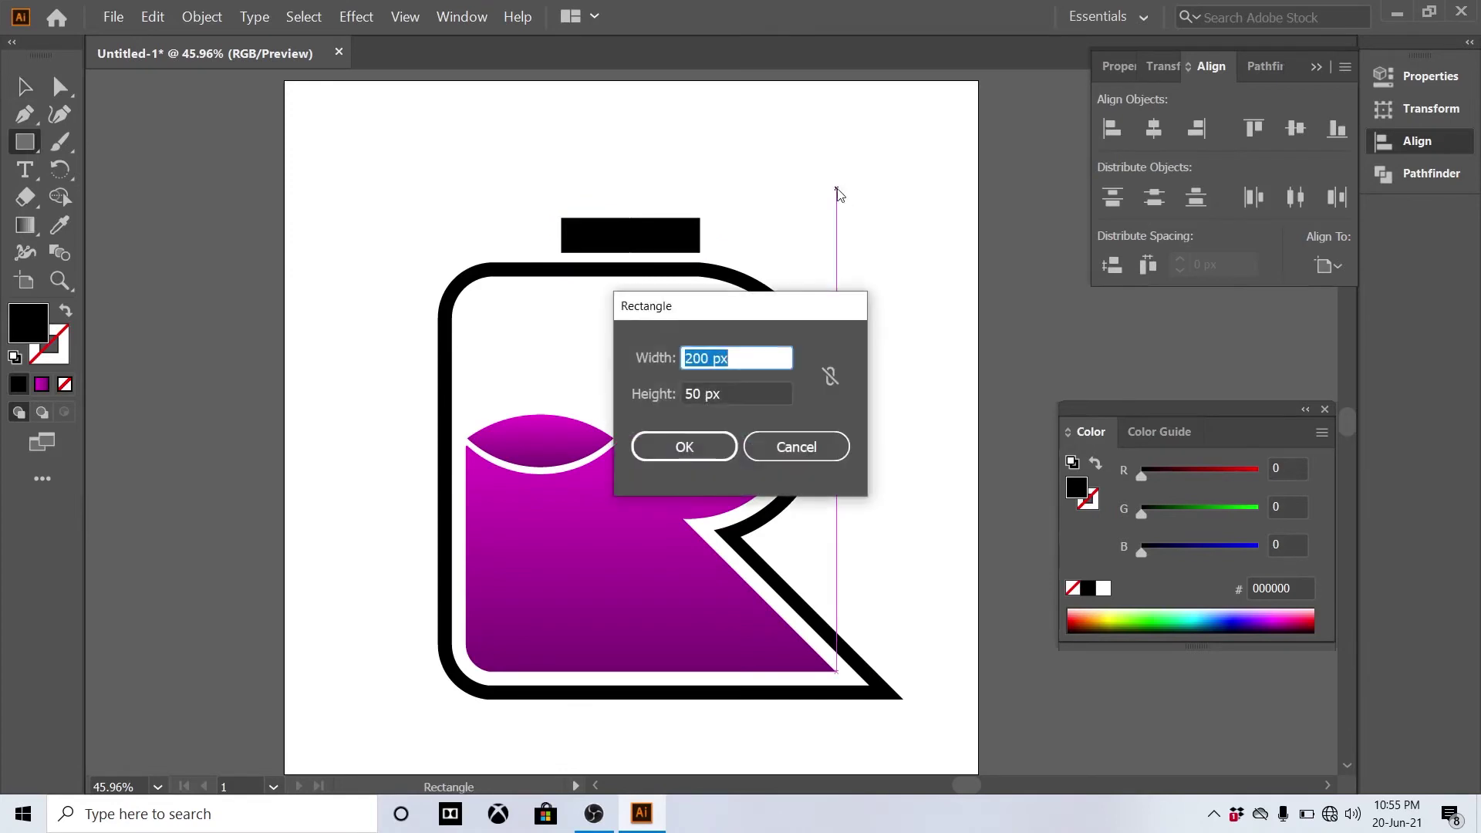
{"action": "type", "text": "125"}
{"action": "key", "text": "Tab"}
{"action": "type", "text": "1"}
{"action": "key", "text": "Return"}
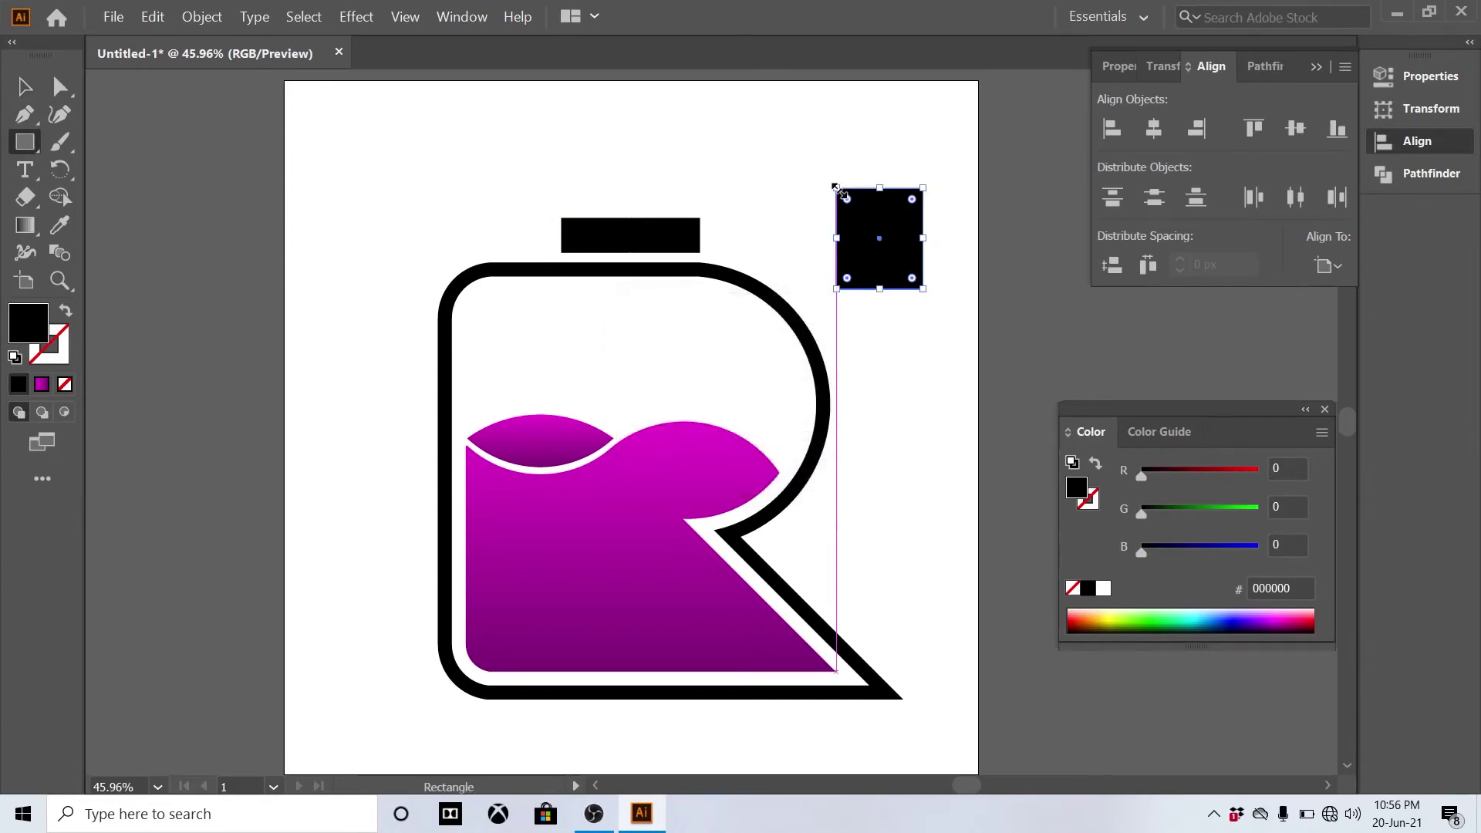
Step: Centre the cap rectangle horizontally and stack it on top of the neck bar
{"action": "key", "text": "v"}
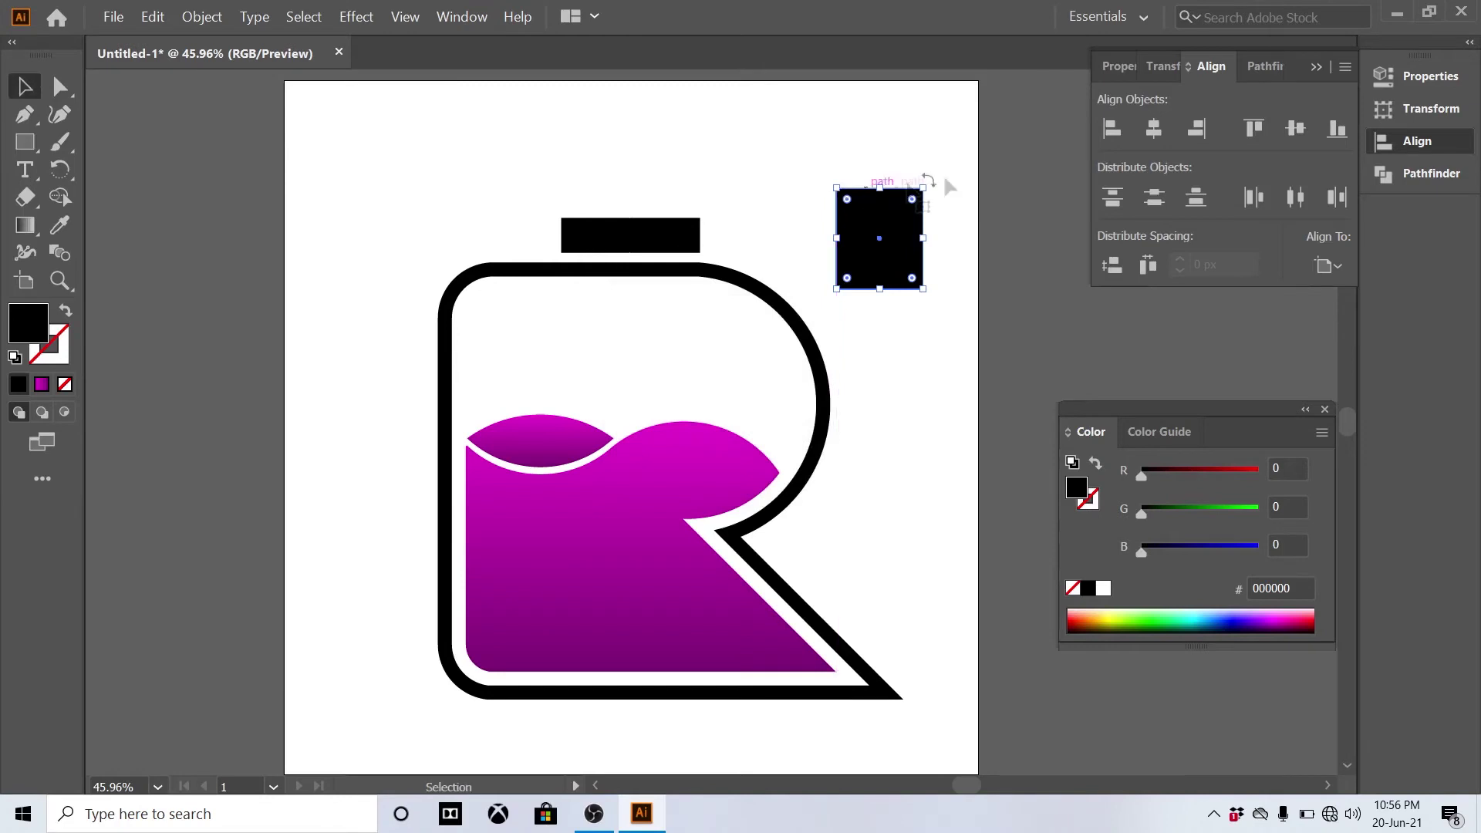
{"action": "left_click", "coordinate": [1153, 128]}
{"action": "left_click_drag", "start_coordinate": [651, 272], "coordinate": [654, 204]}
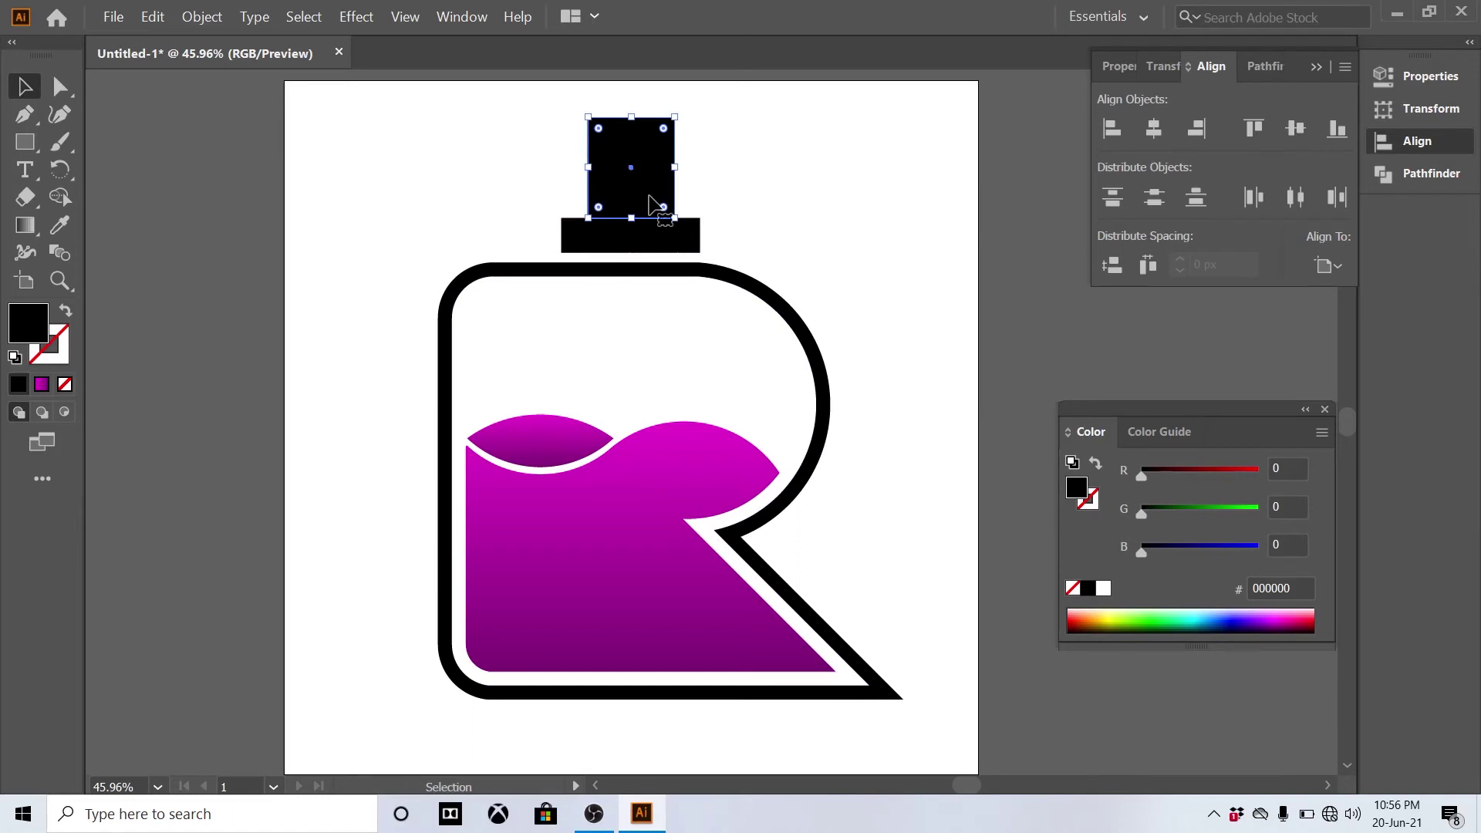
{"action": "key", "text": "shift+Up"}
{"action": "key", "text": "shift+Up"}
{"action": "left_click", "coordinate": [802, 224]}
{"action": "key", "text": "l"}
{"action": "left_click", "coordinate": [810, 220]}
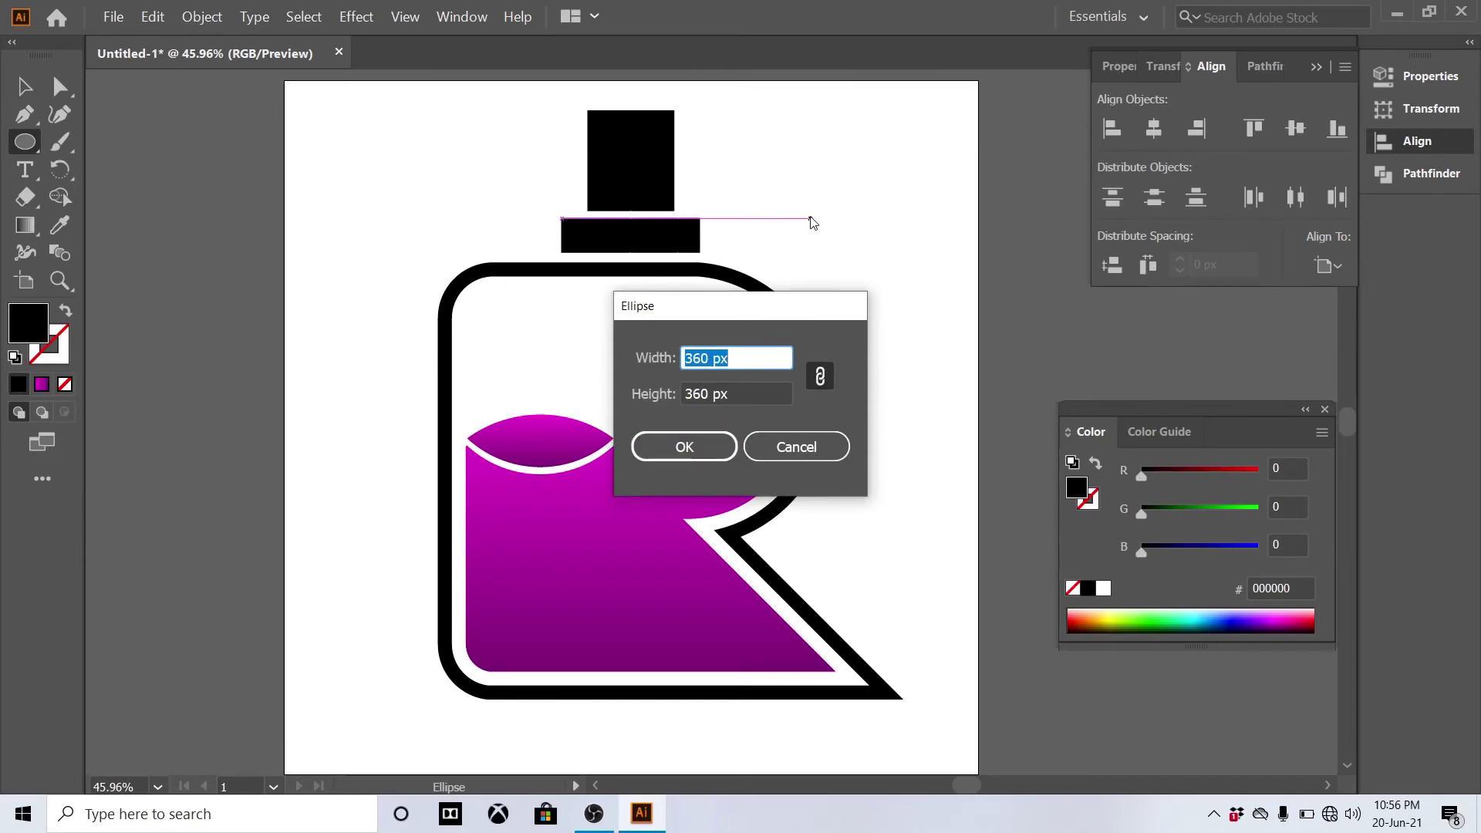
Step: Create a 35 px circle as an outline with a 15 pt stroke aligned outside
{"action": "type", "text": "35"}
{"action": "key", "text": "Return"}
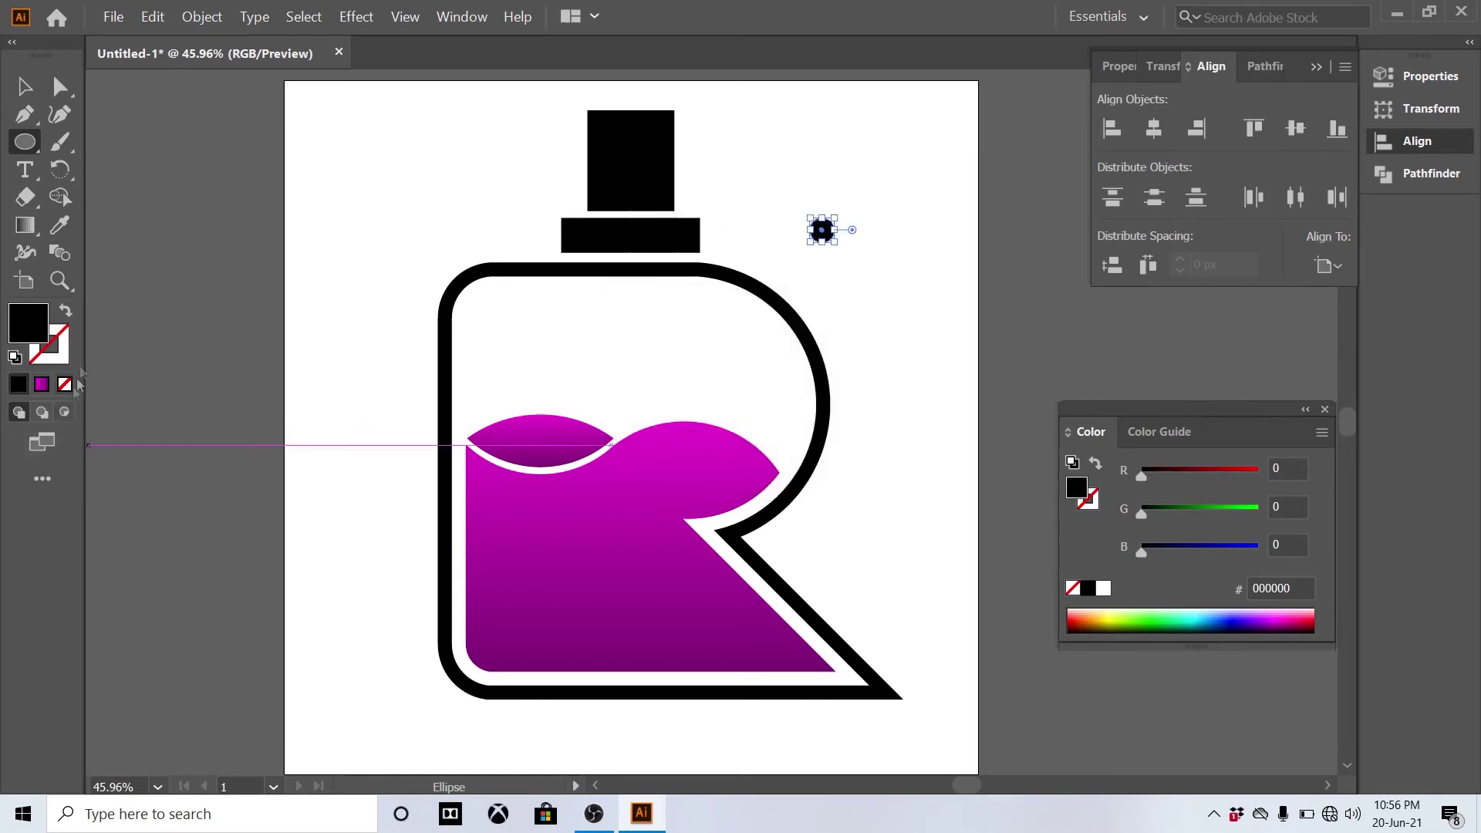
{"action": "left_click", "coordinate": [66, 314]}
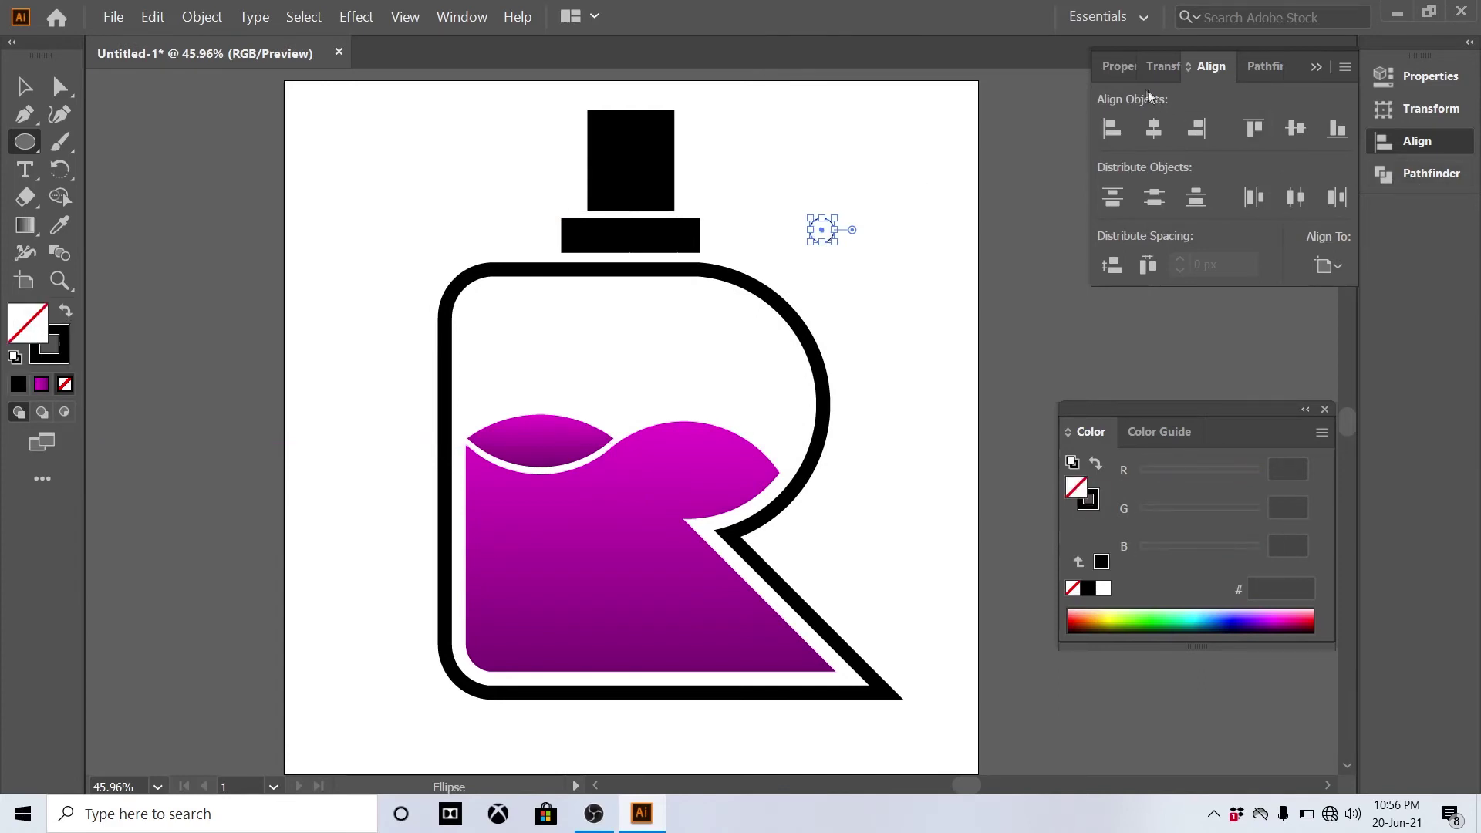
{"action": "left_click", "coordinate": [1128, 71]}
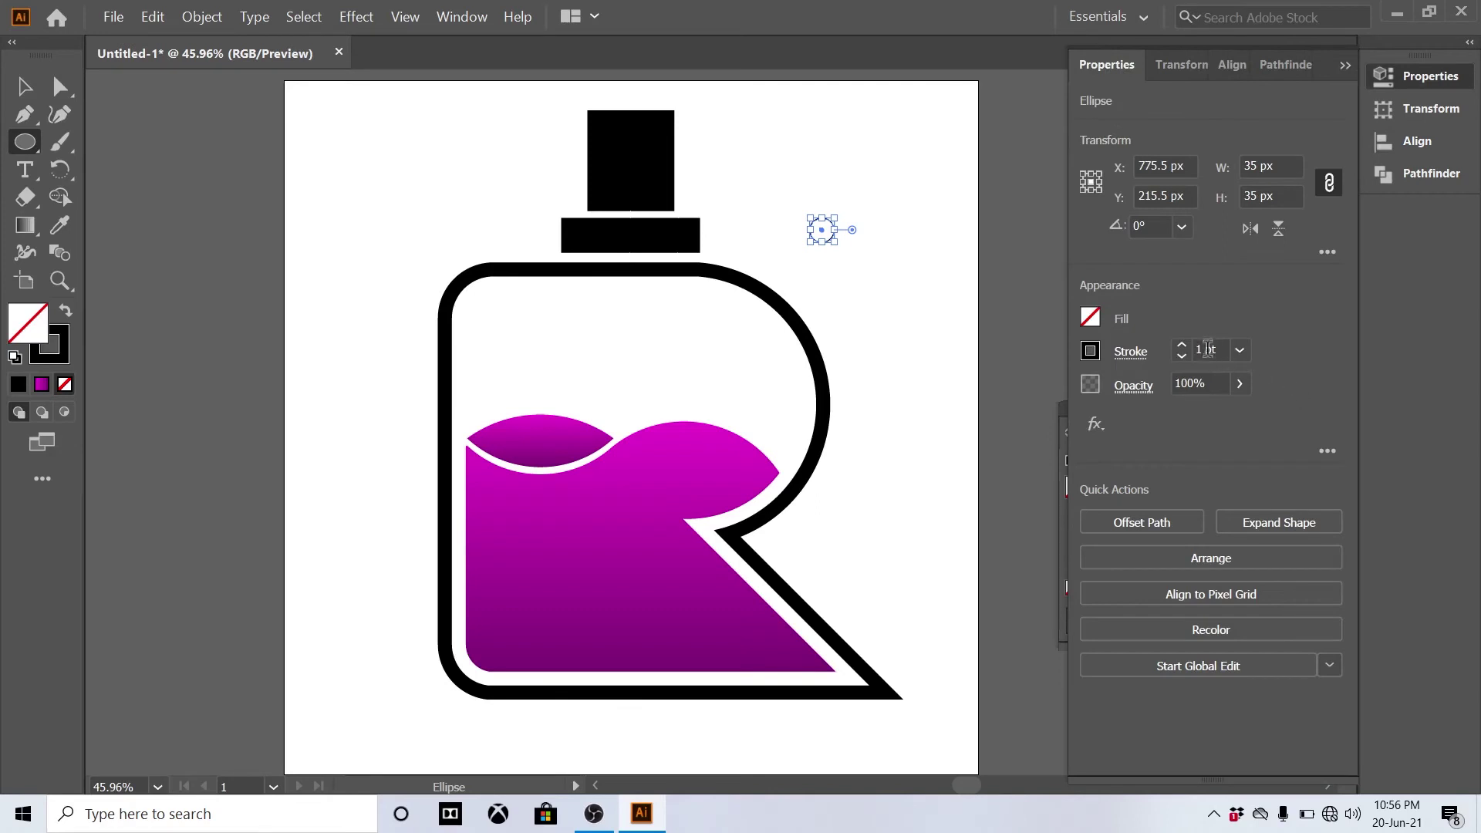
{"action": "left_click", "coordinate": [1215, 347]}
{"action": "type", "text": "15"}
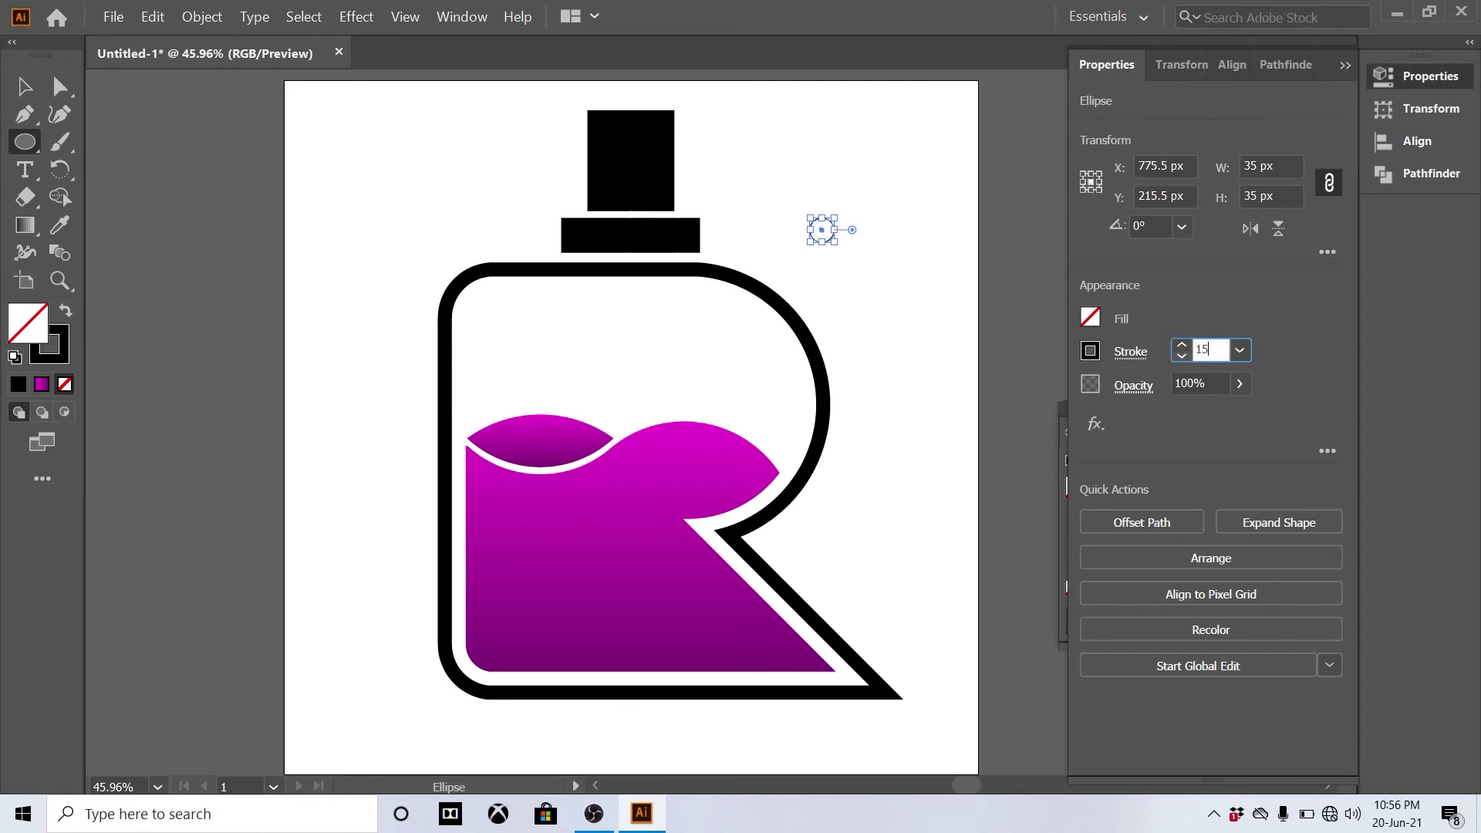
{"action": "key", "text": "Return"}
{"action": "left_click", "coordinate": [1128, 361]}
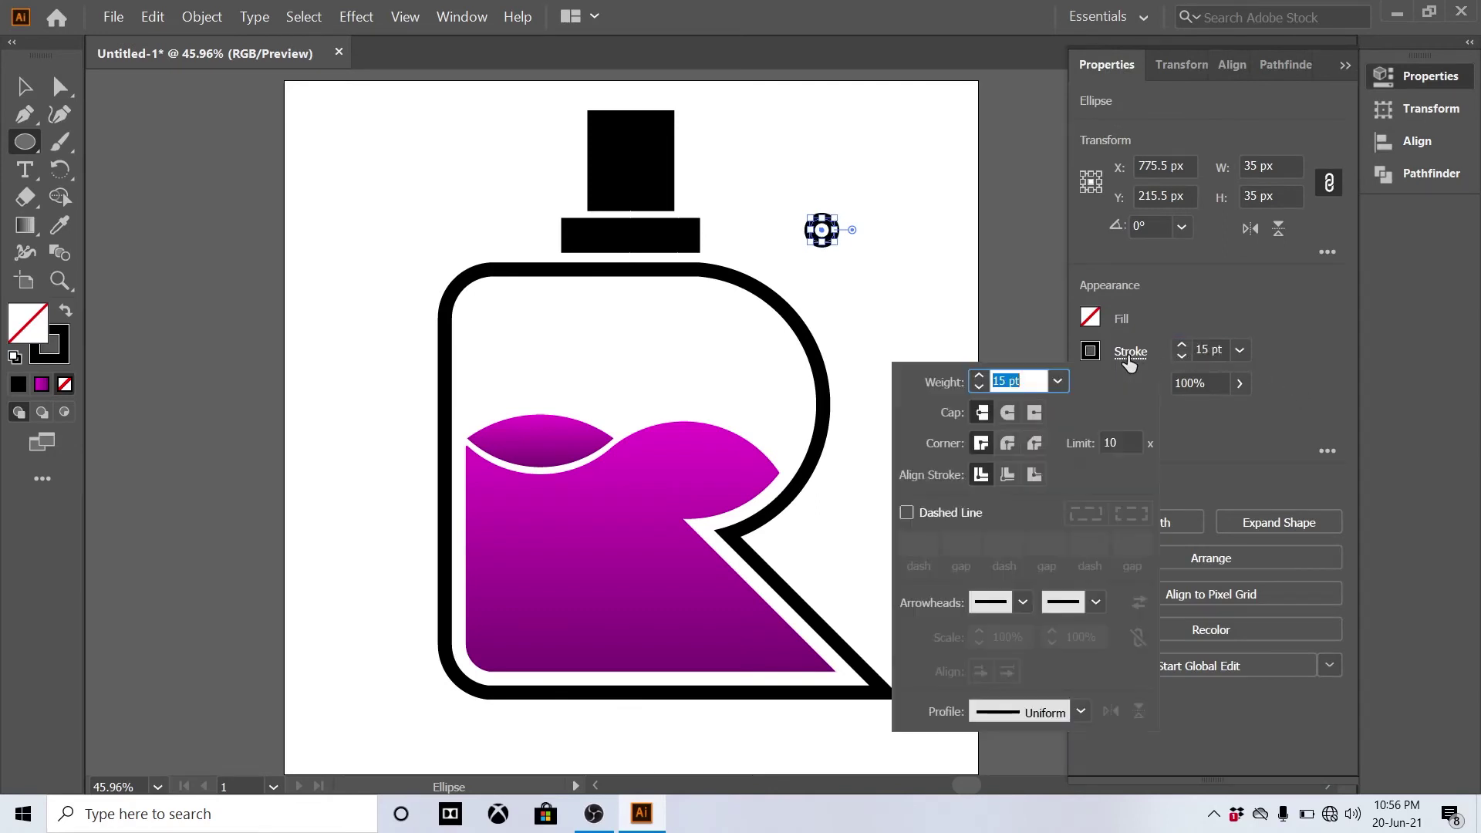
{"action": "left_click", "coordinate": [1033, 475]}
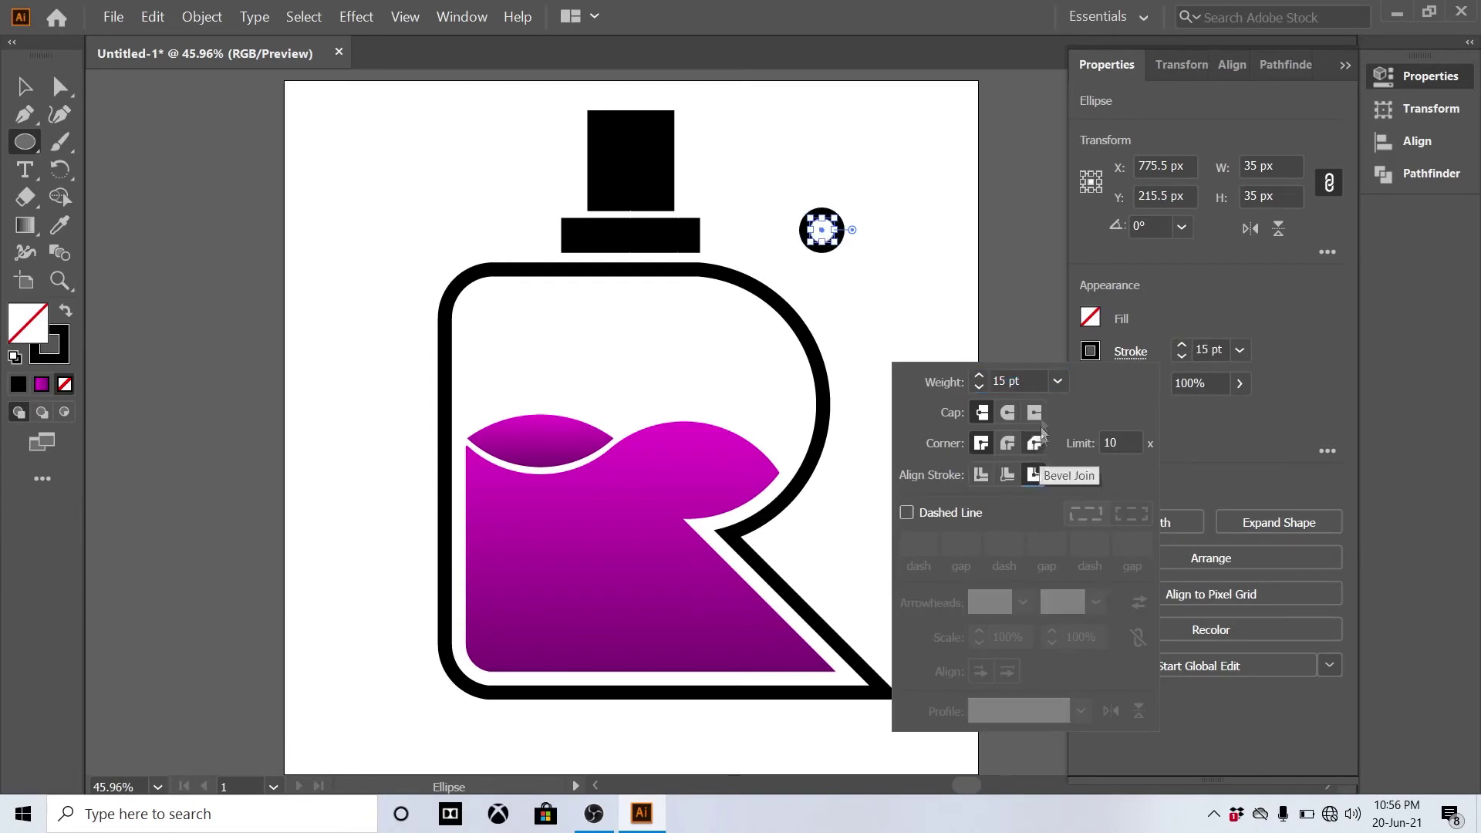
Step: Move the small ring onto the black cap square
{"action": "left_click", "coordinate": [1037, 233]}
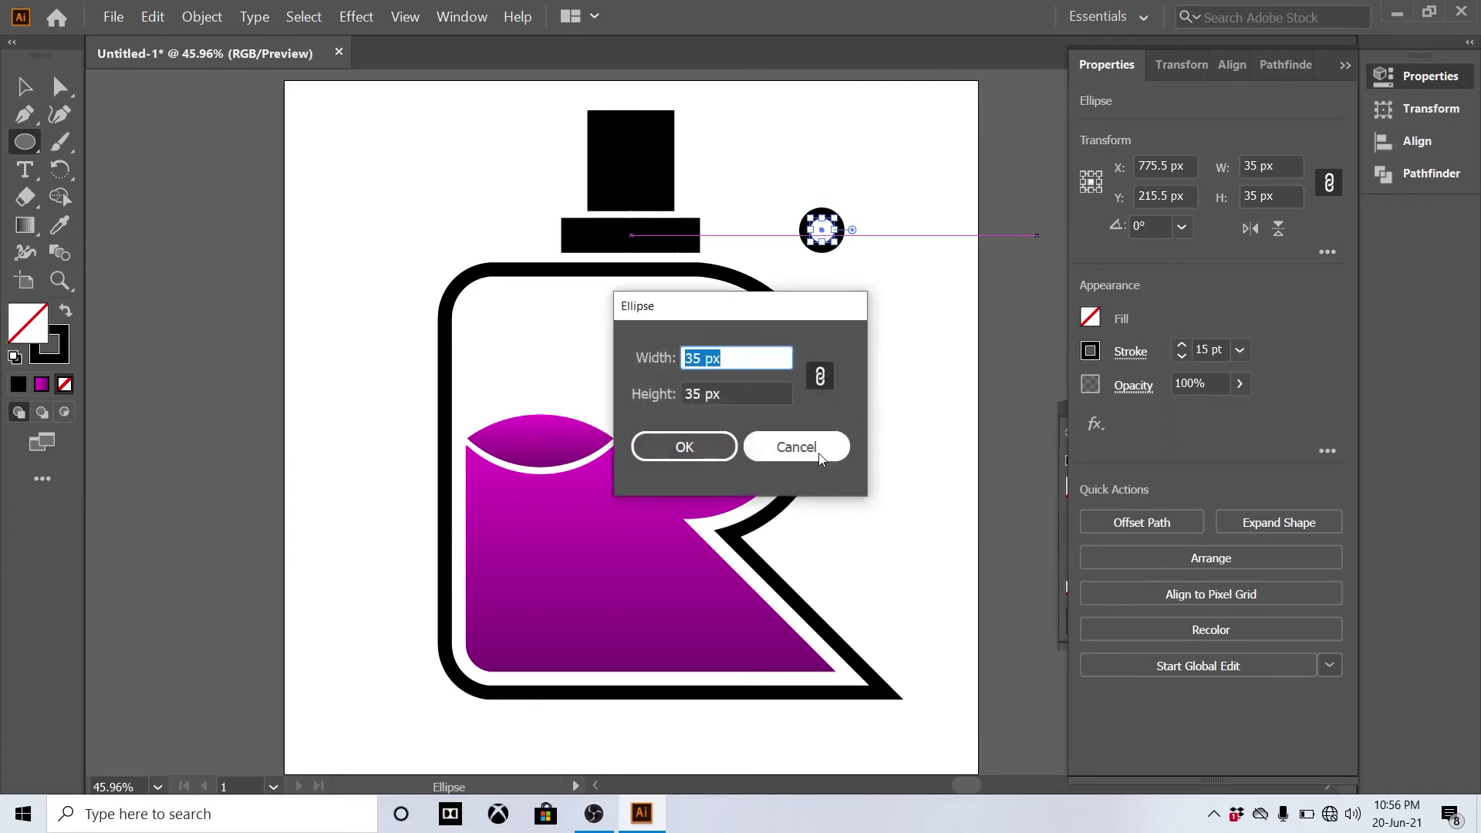
{"action": "left_click", "coordinate": [841, 445]}
{"action": "key", "text": "v"}
{"action": "left_click", "coordinate": [950, 298]}
{"action": "left_click_drag", "start_coordinate": [812, 242], "coordinate": [632, 185]}
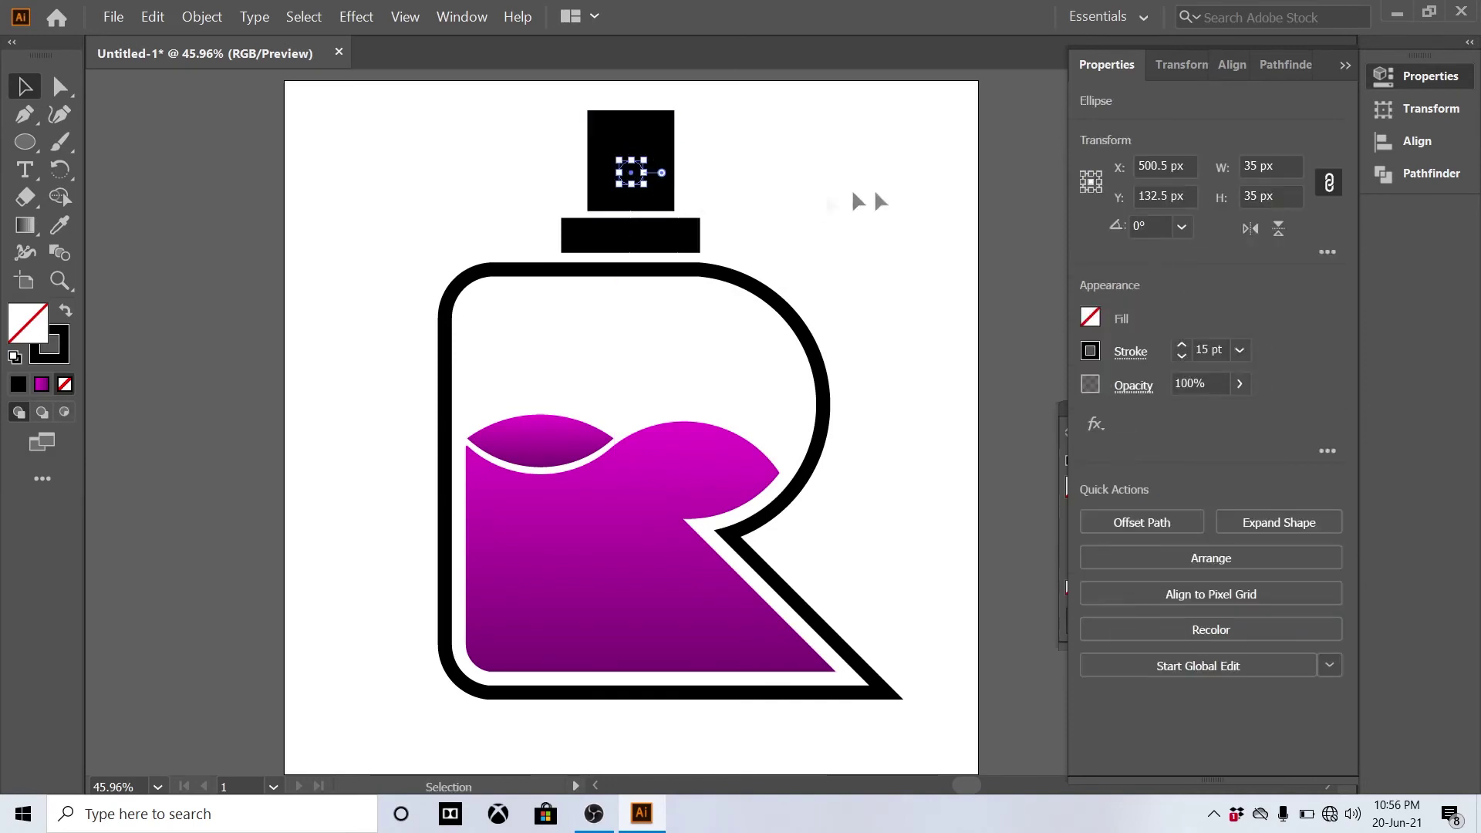
Step: Make the ring's outline white (FFFFFF) and centre it horizontally on the cap
{"action": "left_click", "coordinate": [55, 355]}
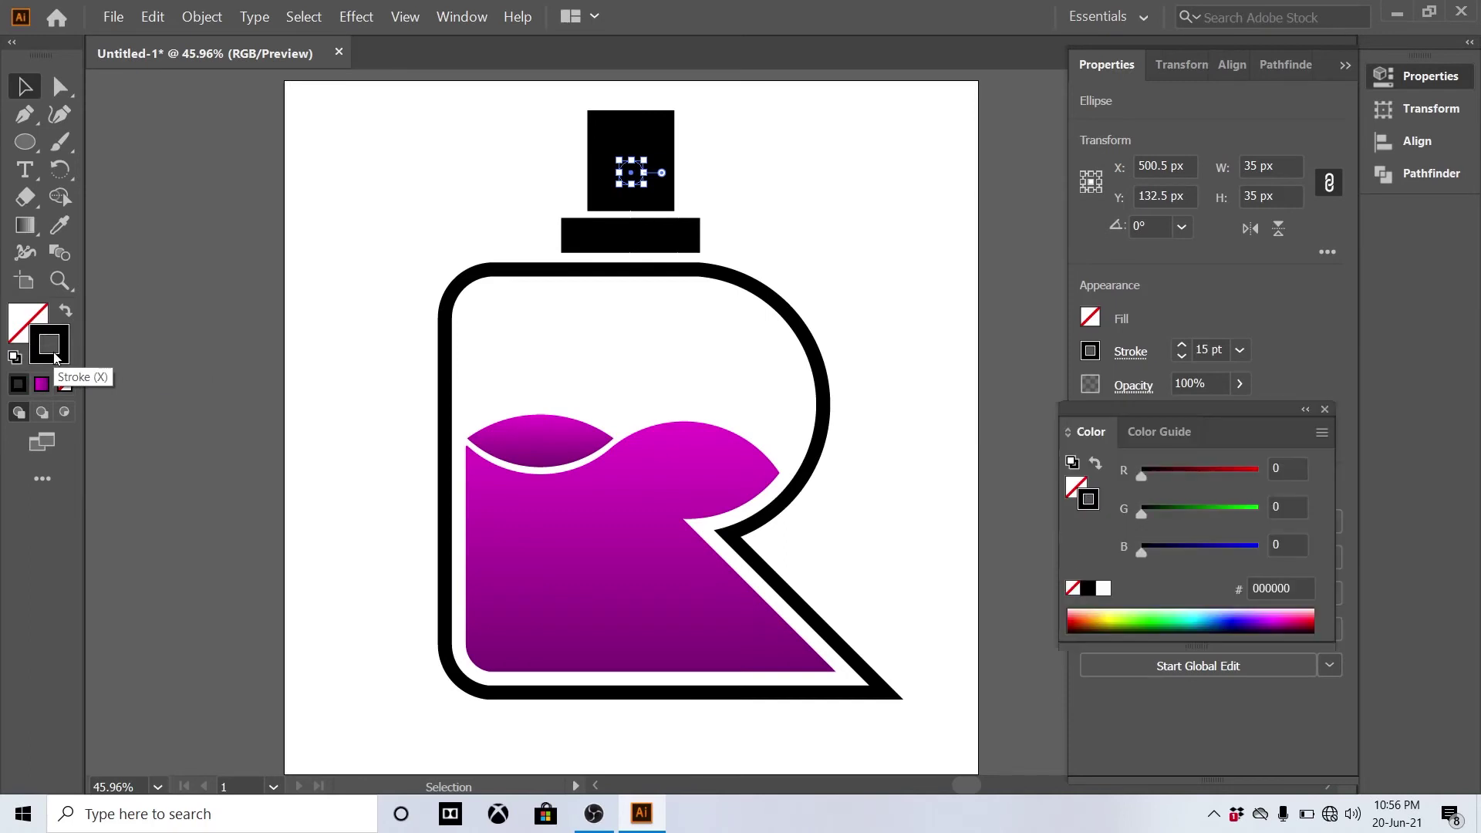
{"action": "double_click", "coordinate": [56, 355]}
{"action": "left_click", "coordinate": [830, 264]}
{"action": "left_click_drag", "start_coordinate": [830, 264], "coordinate": [786, 236]}
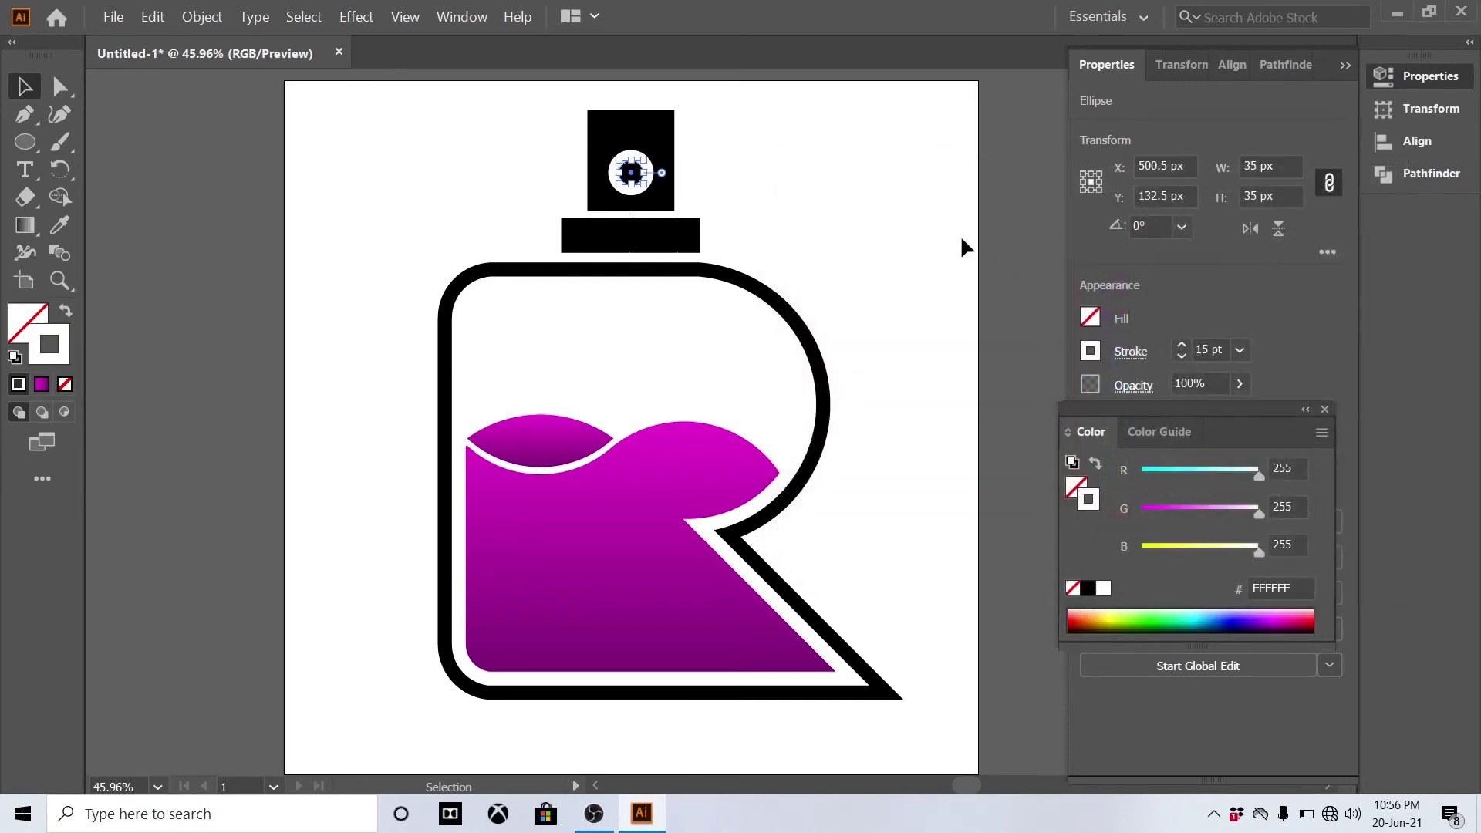
{"action": "left_click", "coordinate": [1234, 64]}
{"action": "left_click", "coordinate": [1151, 141]}
{"action": "left_click", "coordinate": [866, 210]}
{"action": "left_click", "coordinate": [634, 178]}
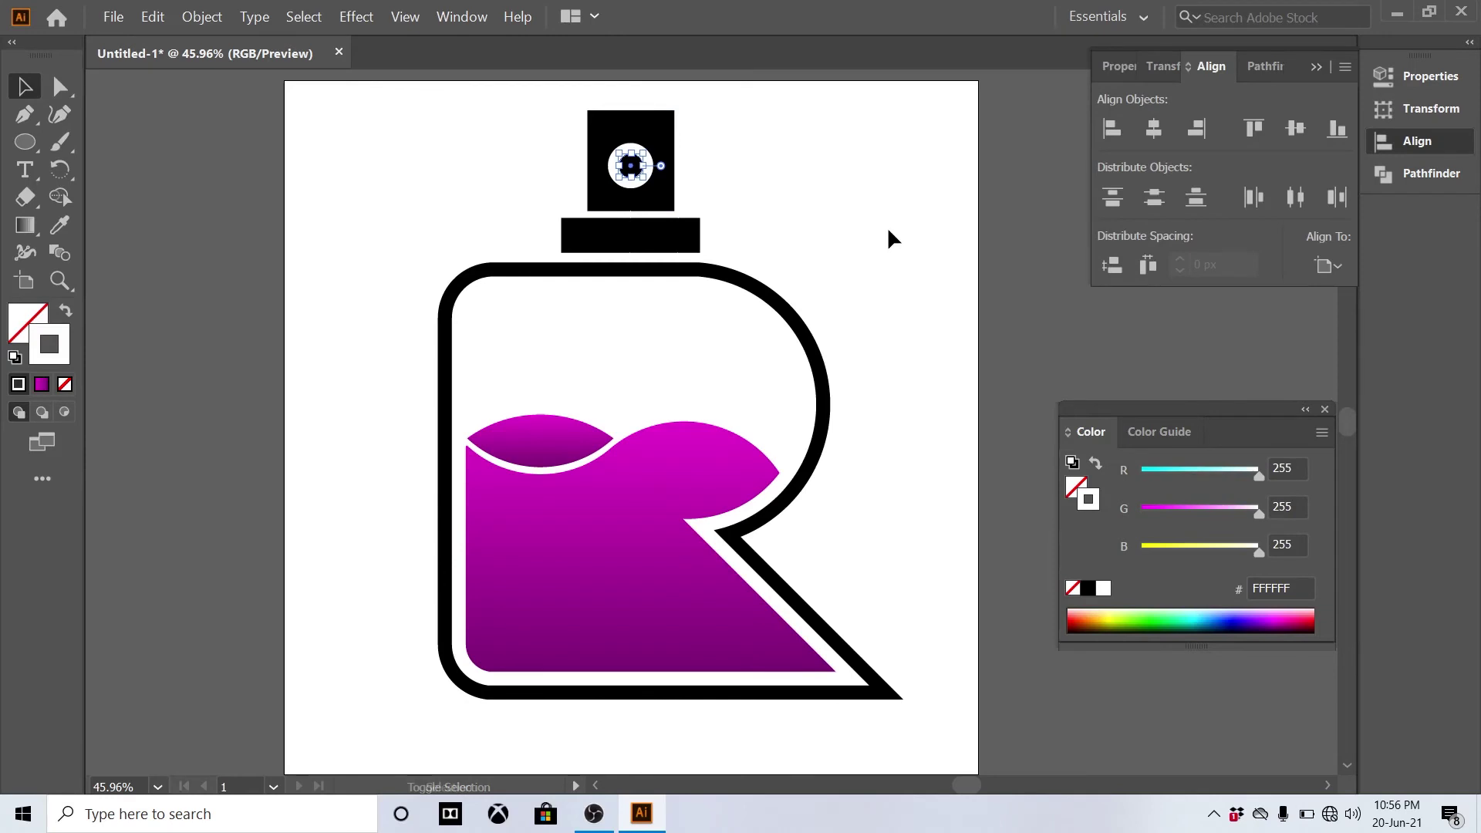
{"action": "left_click", "coordinate": [891, 236]}
Step: Draw a 150 px circle and centre it horizontally on the artboard
{"action": "key", "text": "l"}
{"action": "left_click", "coordinate": [889, 233]}
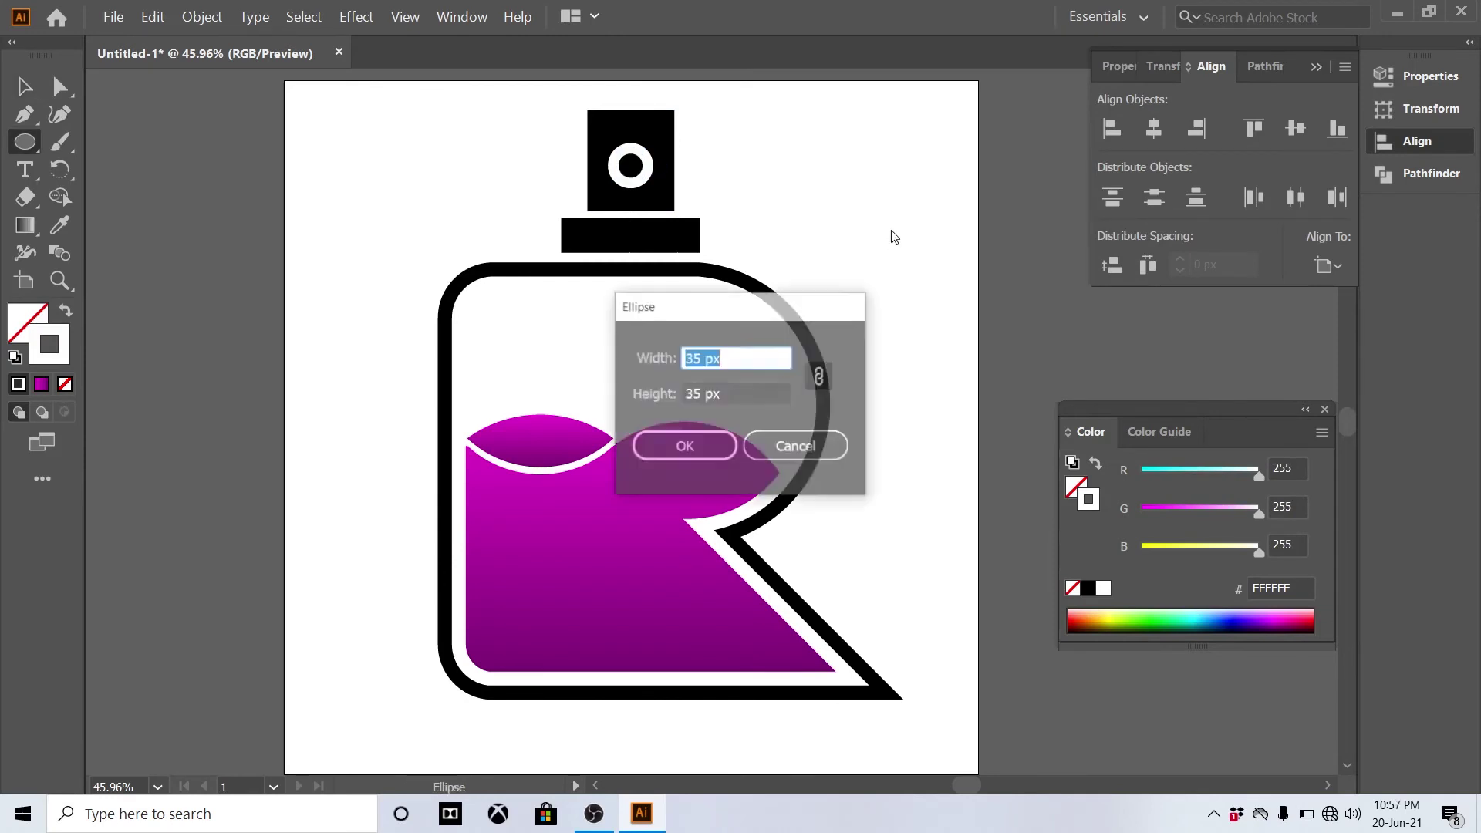
{"action": "type", "text": "1"}
{"action": "key", "text": "Return"}
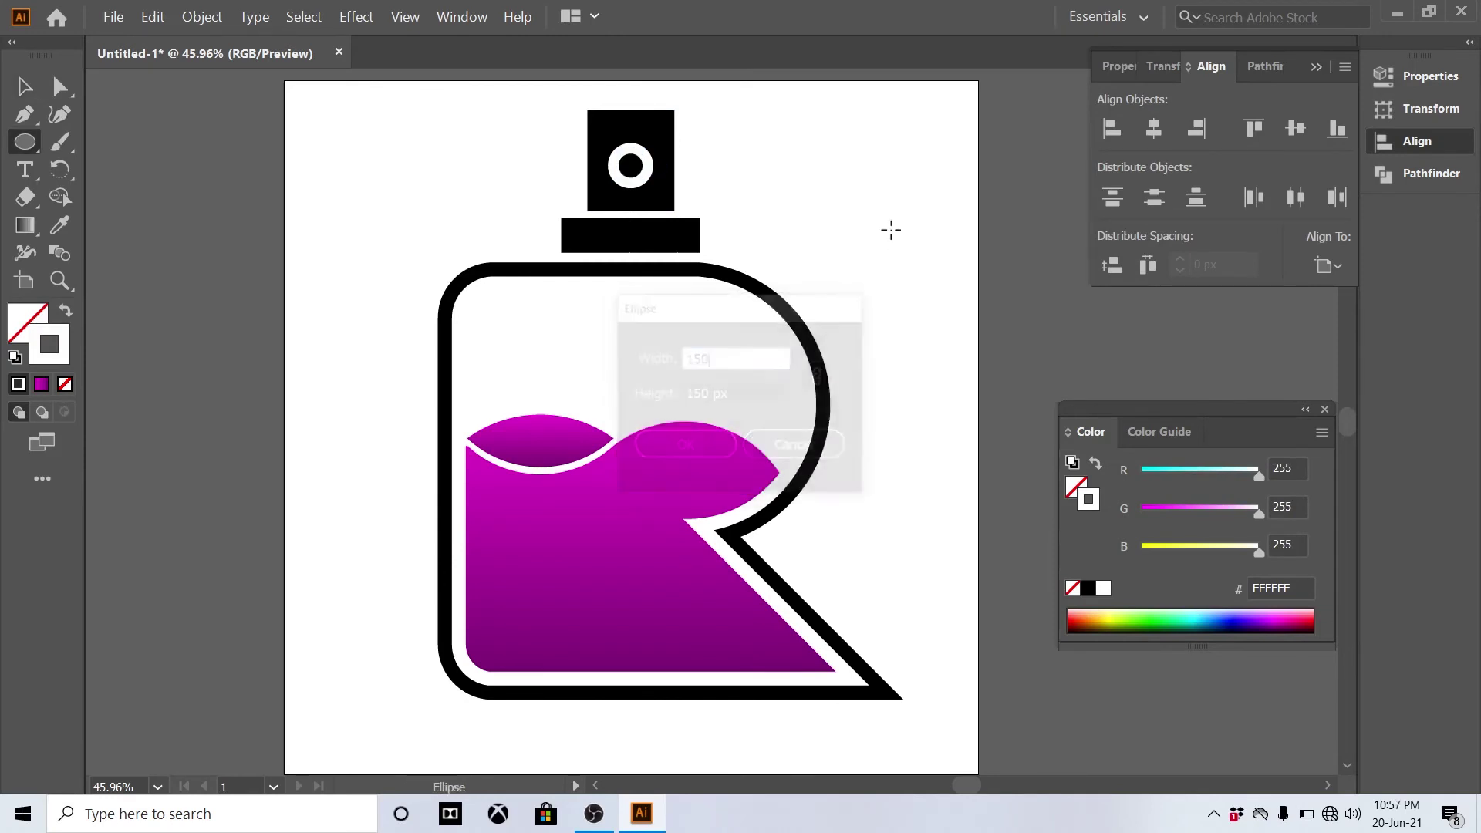
{"action": "left_click", "coordinate": [1153, 128]}
Step: Move the large circle straight up so it sits above the sprayer cap
{"action": "key", "text": "v"}
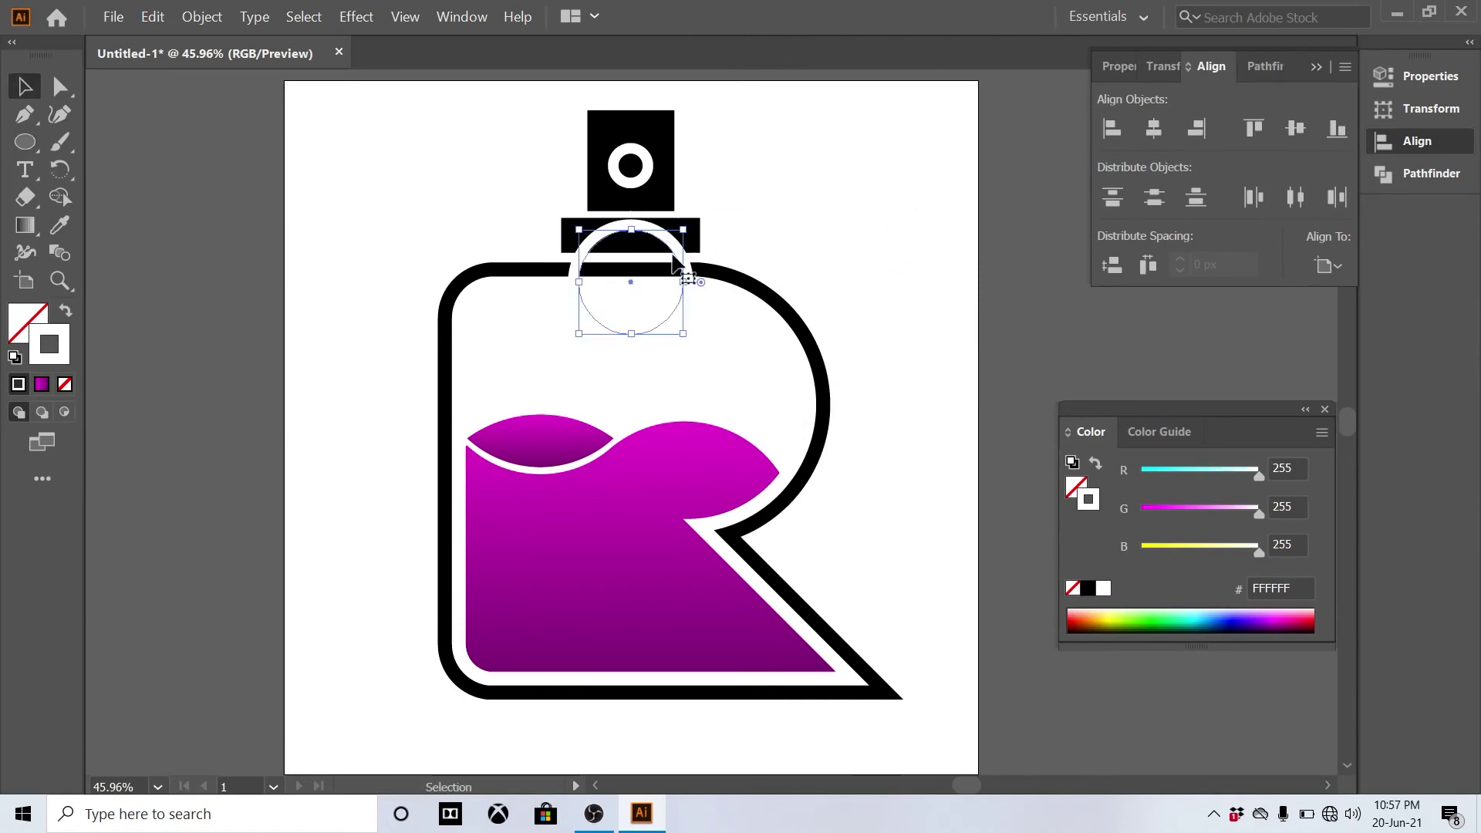
{"action": "key", "text": "ctrl+minus"}
{"action": "left_click_drag", "start_coordinate": [715, 334], "coordinate": [593, 287]}
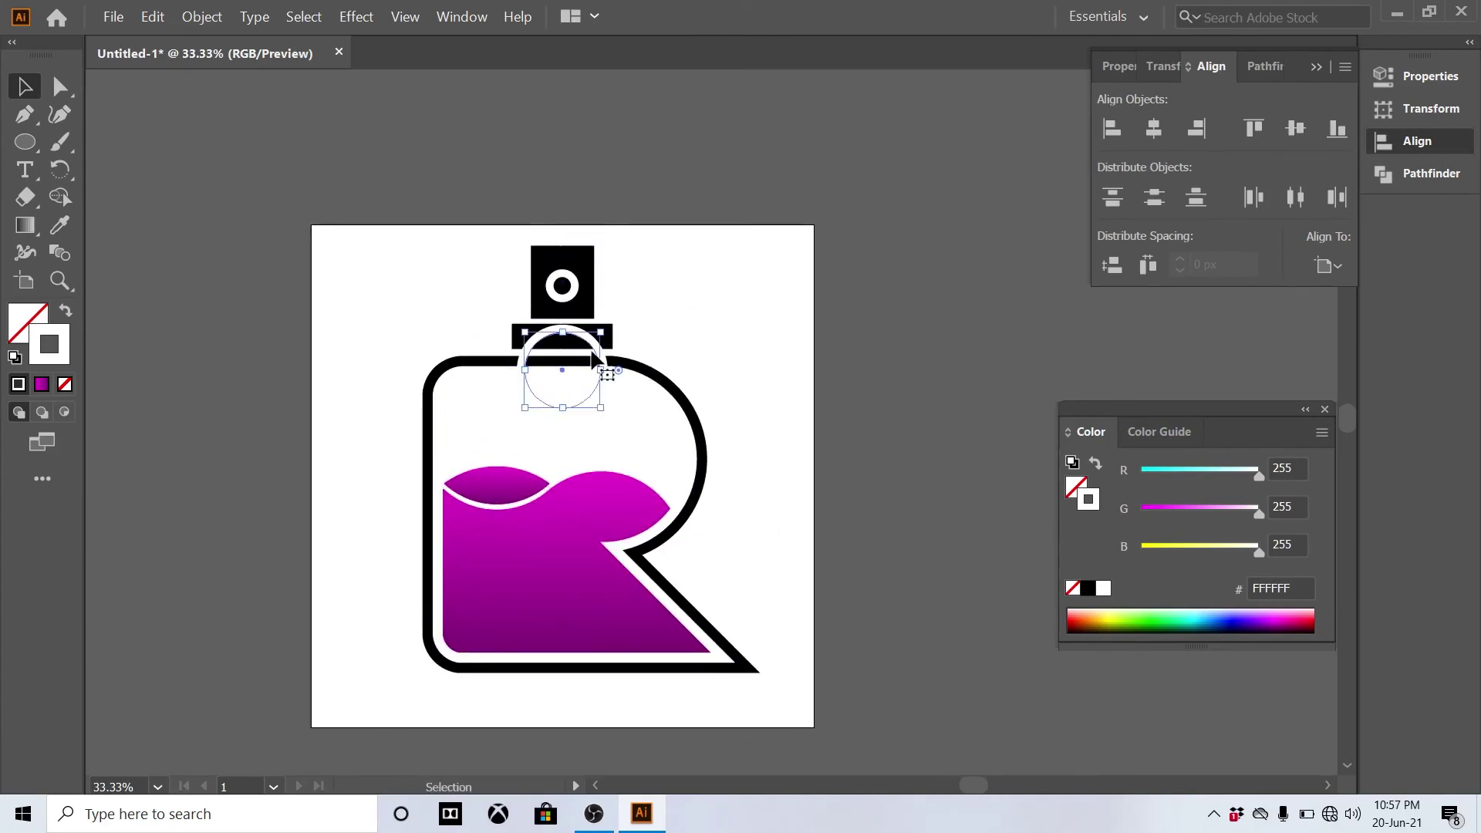
{"action": "left_click_drag", "start_coordinate": [597, 355], "coordinate": [605, 208]}
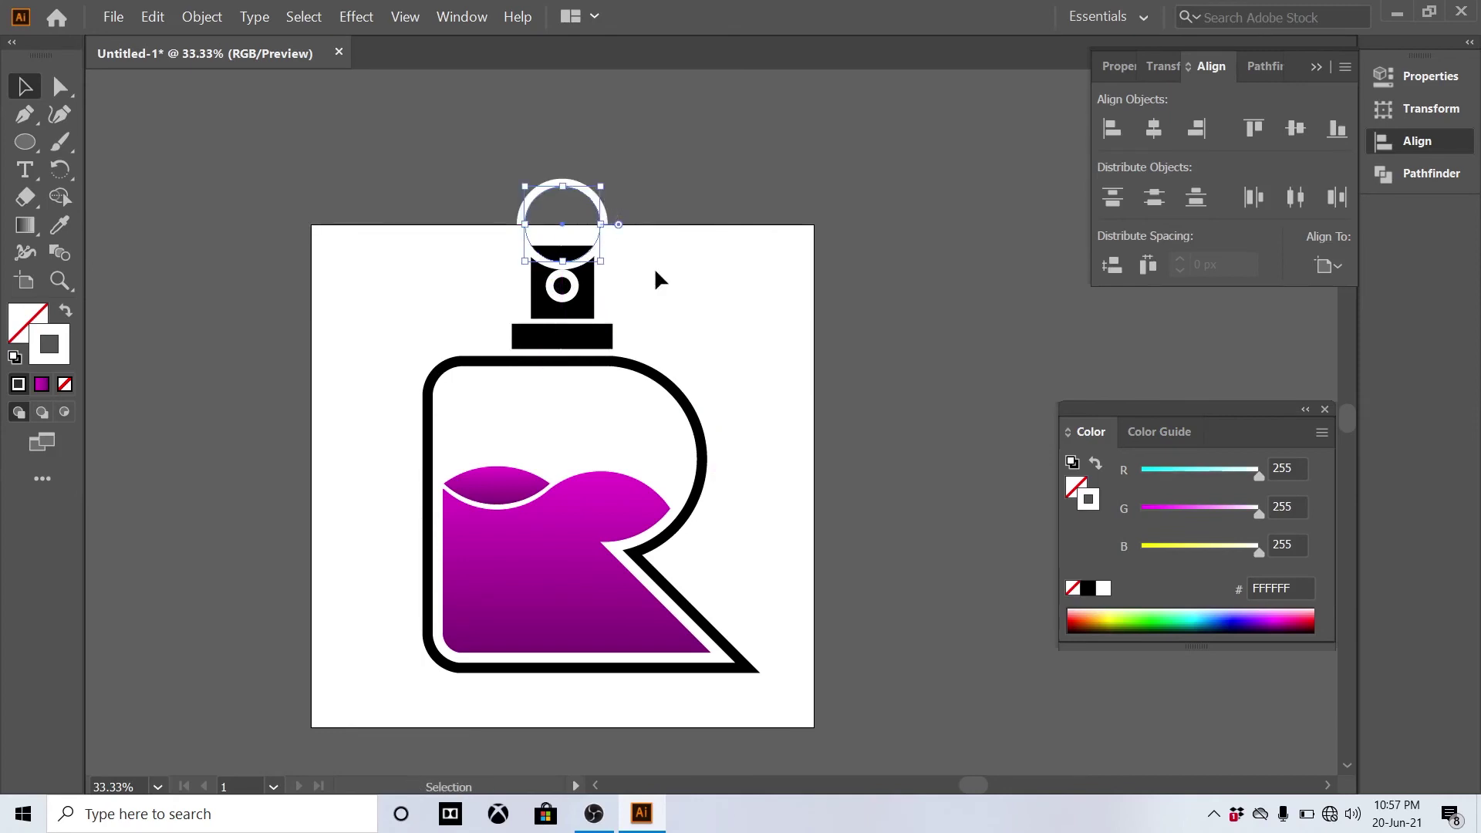
{"action": "key", "text": "z"}
{"action": "left_click", "coordinate": [667, 292]}
{"action": "left_click", "coordinate": [681, 344]}
Step: Extend the black cap square's top edge upward
{"action": "left_click", "coordinate": [674, 330]}
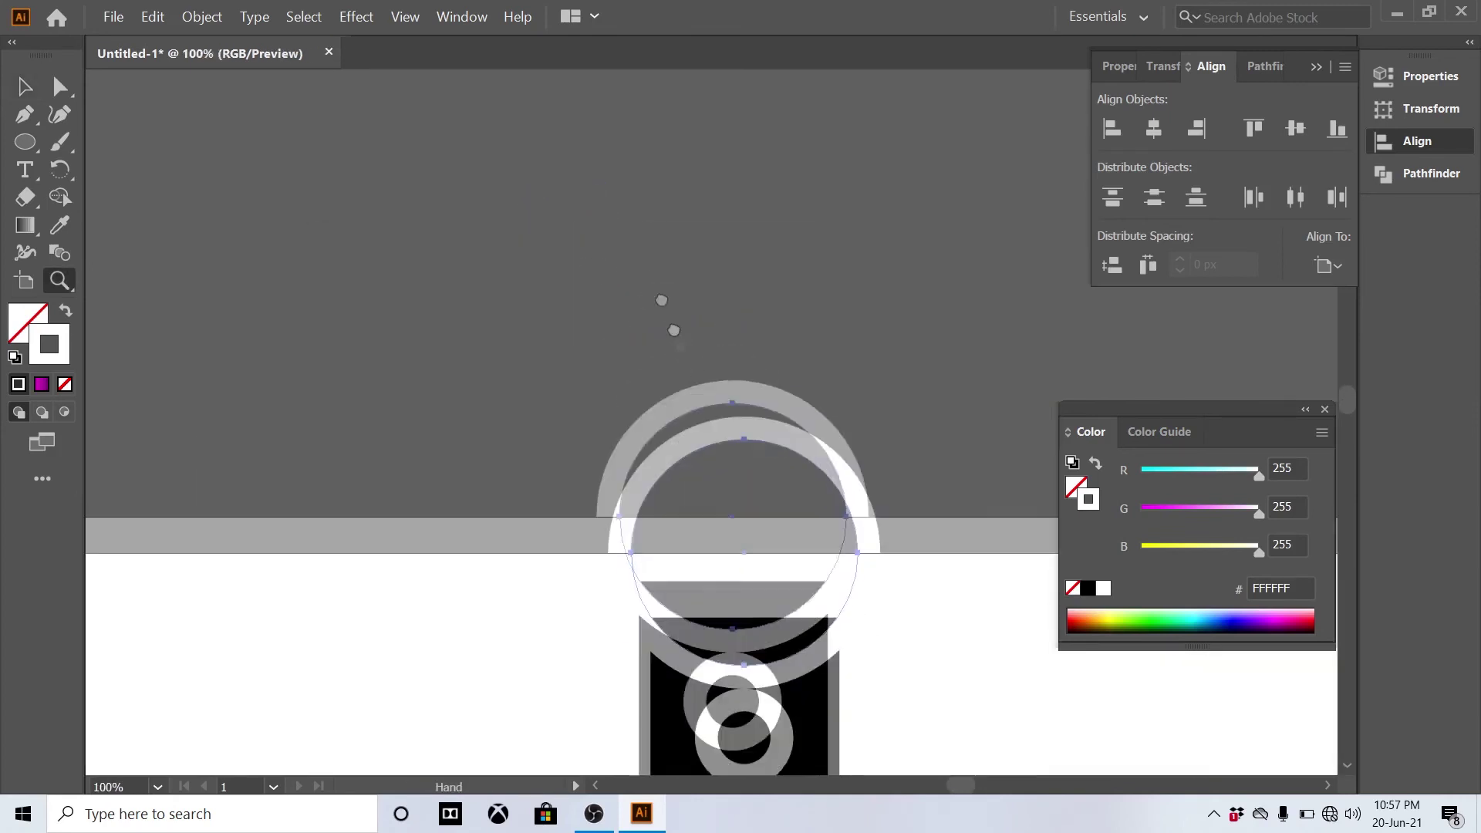
{"action": "left_click_drag", "start_coordinate": [673, 330], "coordinate": [624, 215]}
{"action": "left_click_drag", "start_coordinate": [687, 417], "coordinate": [654, 312]}
{"action": "key", "text": "v"}
{"action": "left_click", "coordinate": [646, 351]}
{"action": "left_click_drag", "start_coordinate": [754, 303], "coordinate": [756, 285]}
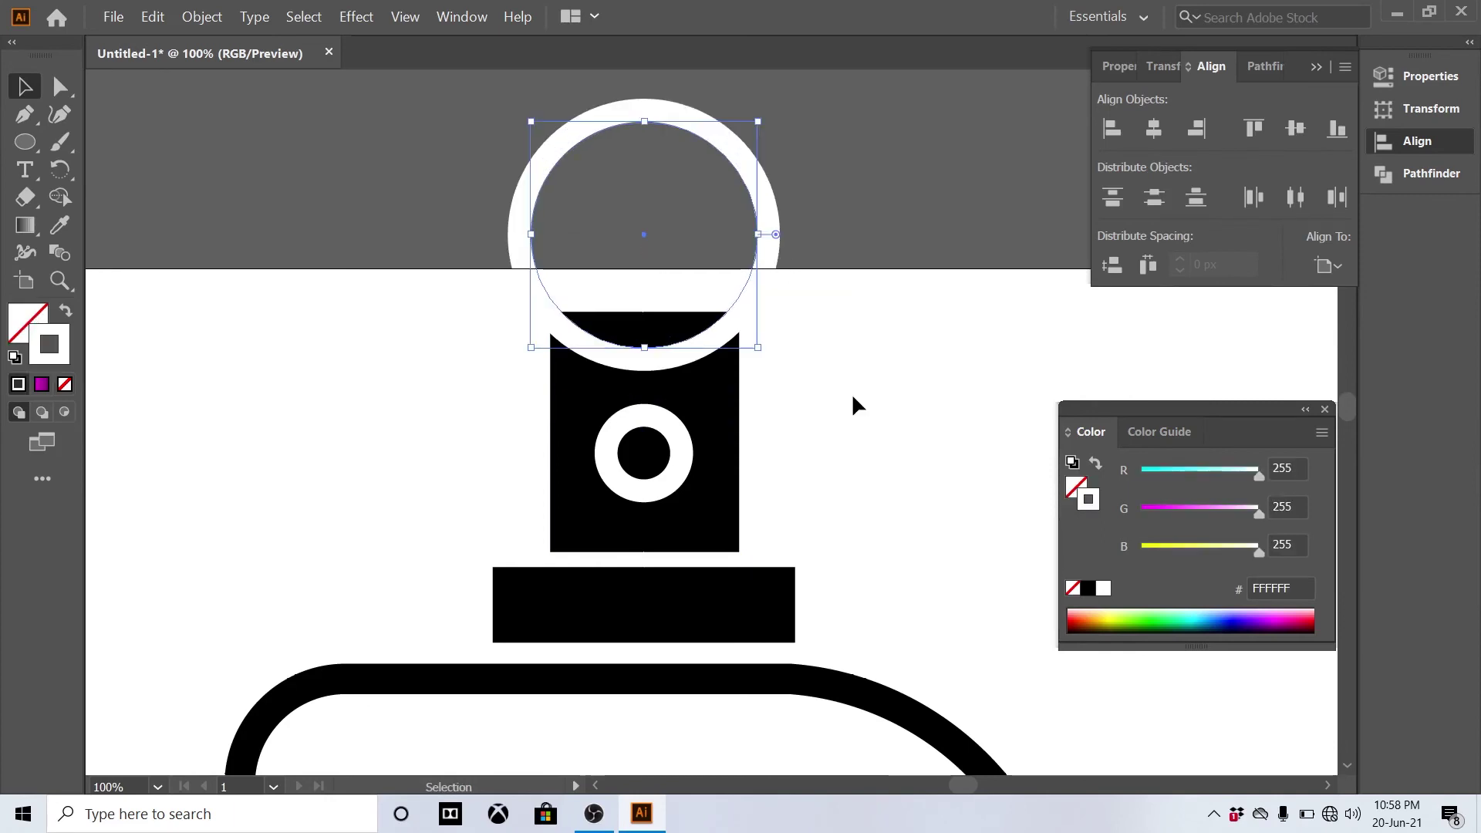
Step: Expand the appearance of both rings, then select the large ring, cap square and small ring
{"action": "left_click", "coordinate": [202, 16]}
{"action": "left_click", "coordinate": [244, 235]}
{"action": "left_click", "coordinate": [462, 312]}
{"action": "left_click", "coordinate": [584, 345]}
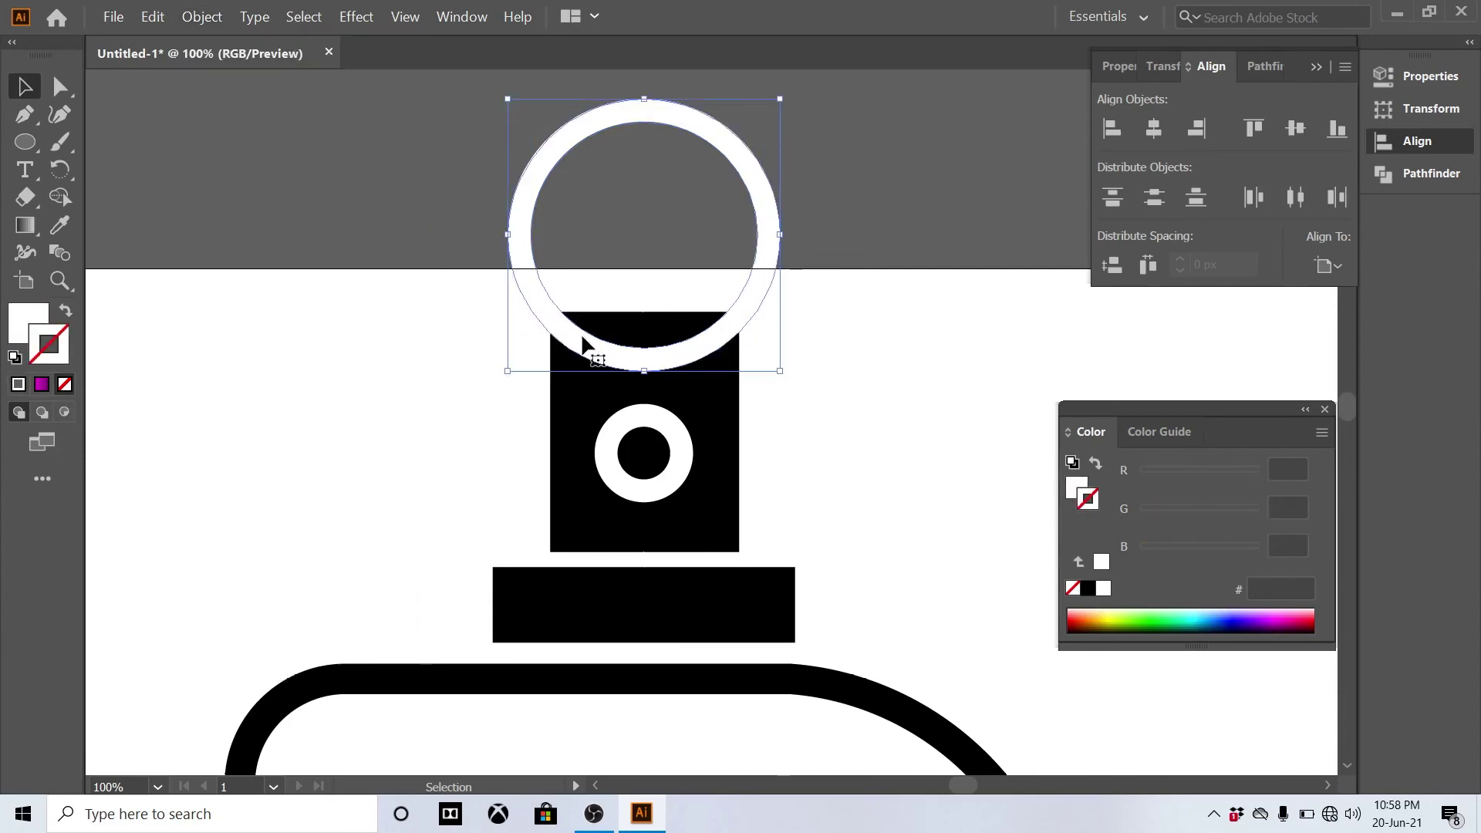
{"action": "left_click", "coordinate": [571, 413], "text": "shift"}
{"action": "left_click", "coordinate": [786, 453]}
{"action": "left_click", "coordinate": [668, 449]}
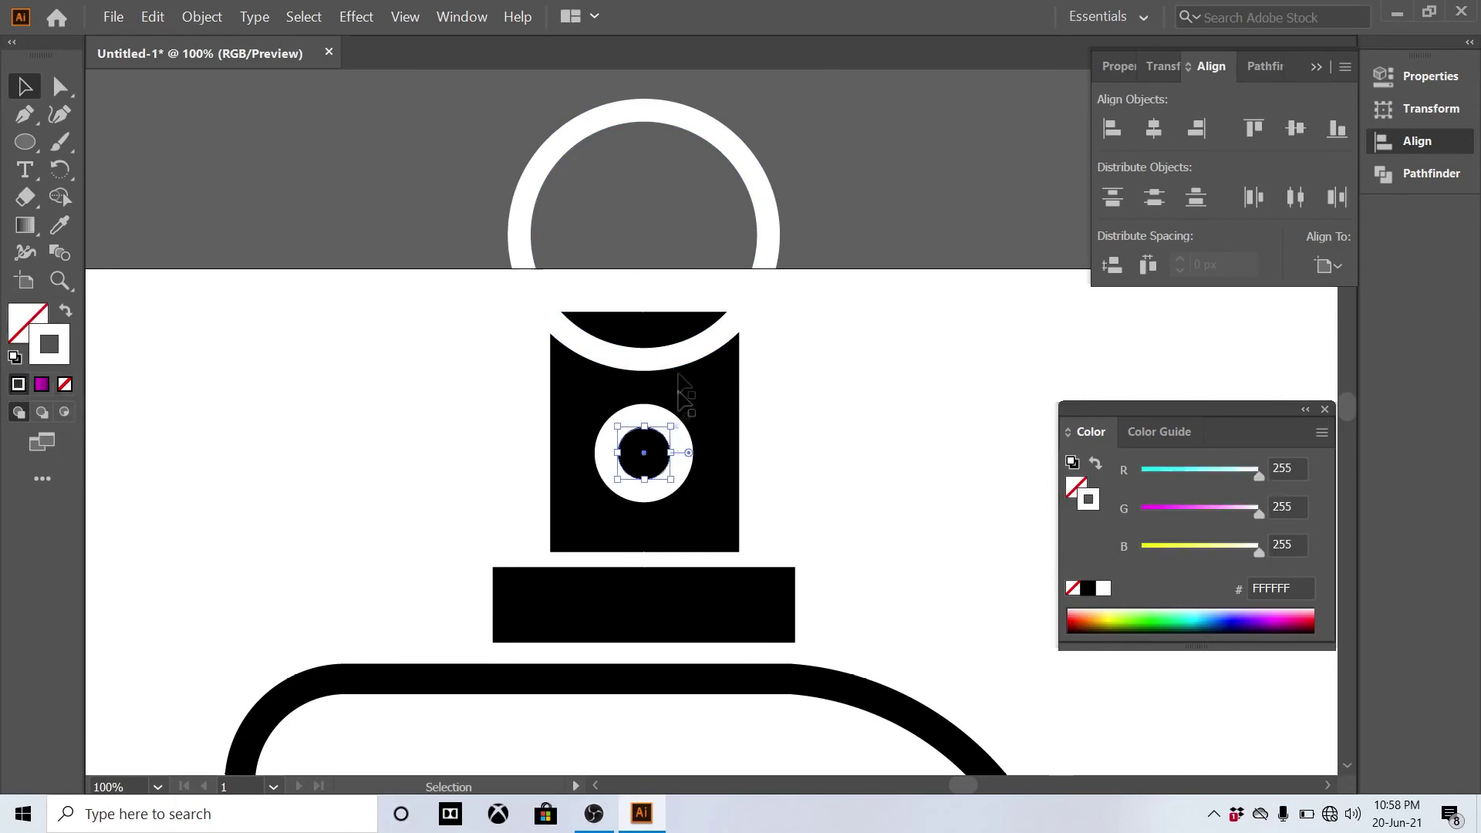
{"action": "left_click", "coordinate": [202, 16]}
{"action": "left_click", "coordinate": [249, 236]}
{"action": "left_click", "coordinate": [539, 304]}
{"action": "left_click", "coordinate": [574, 463], "text": "shift"}
{"action": "left_click", "coordinate": [610, 452], "text": "shift"}
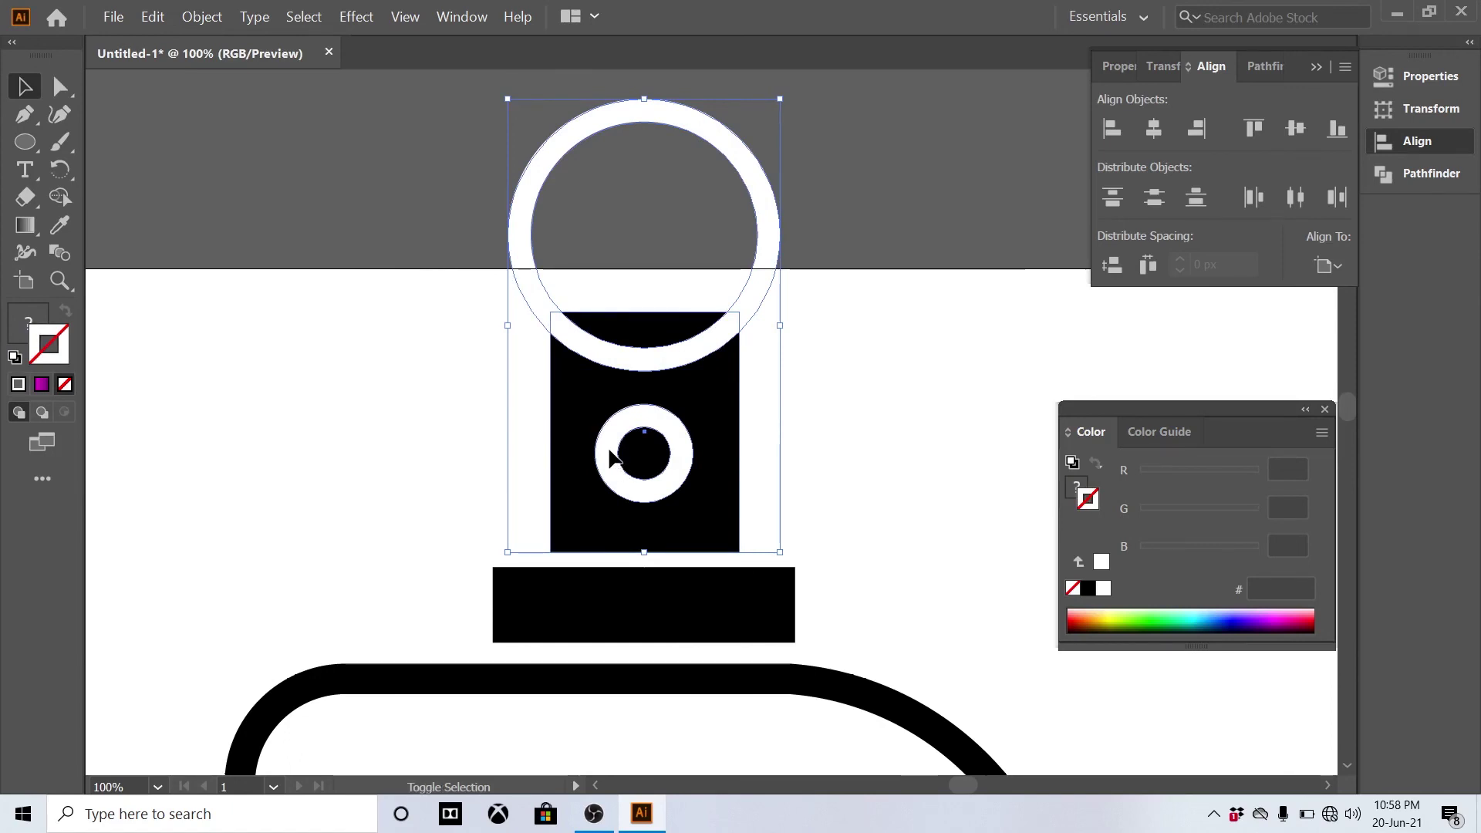
Step: With Shape Builder, delete the large ring outside the cap and the arc band inside it
{"action": "key", "text": "shift+m"}
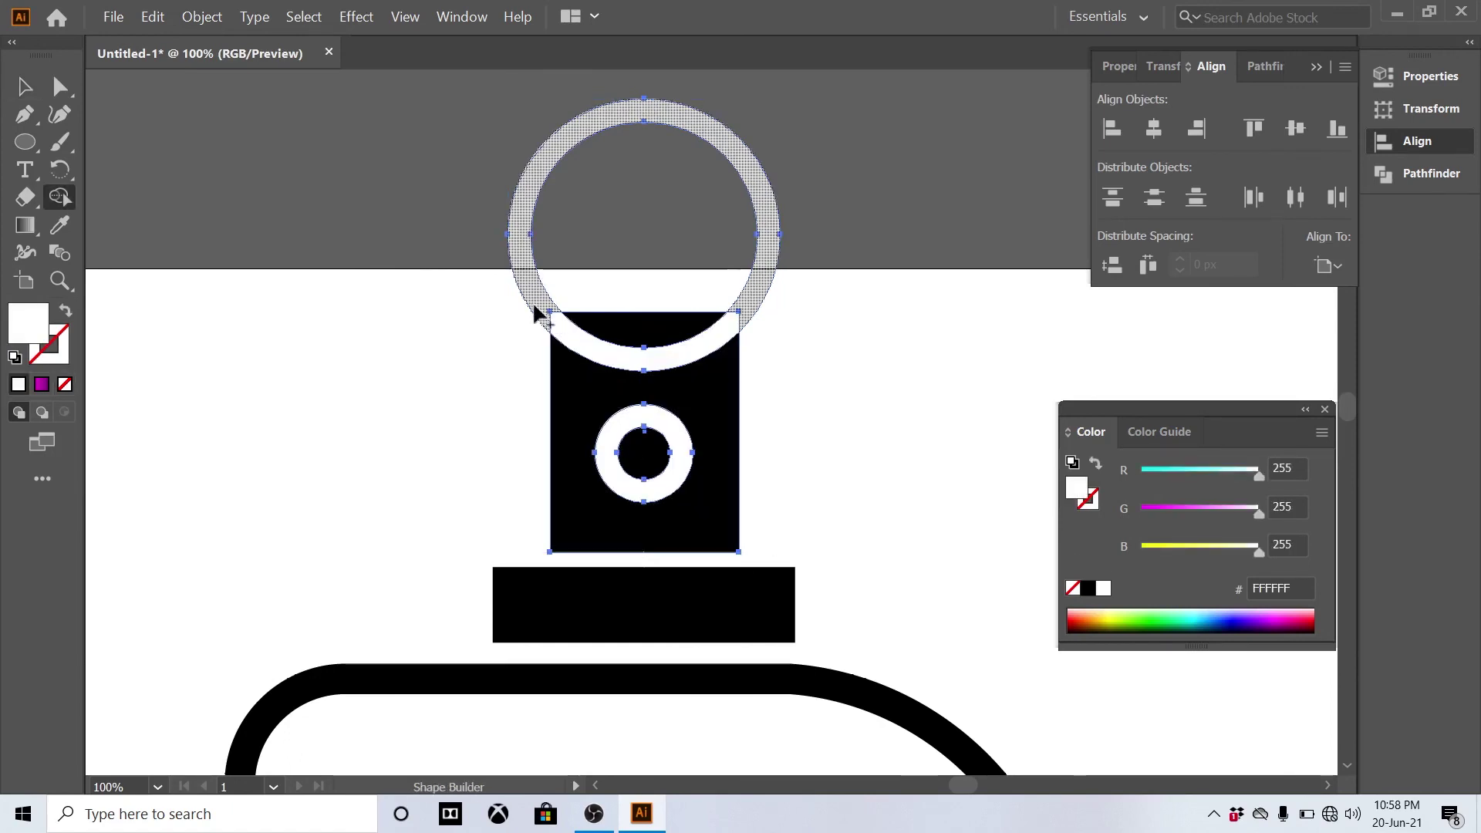
{"action": "mouse_move", "coordinate": [500, 274]}
{"action": "left_mouse_down"}
{"action": "mouse_move", "coordinate": [639, 228]}
{"action": "mouse_move", "coordinate": [613, 241]}
{"action": "left_mouse_up"}
{"action": "left_click", "coordinate": [589, 346], "text": "alt"}
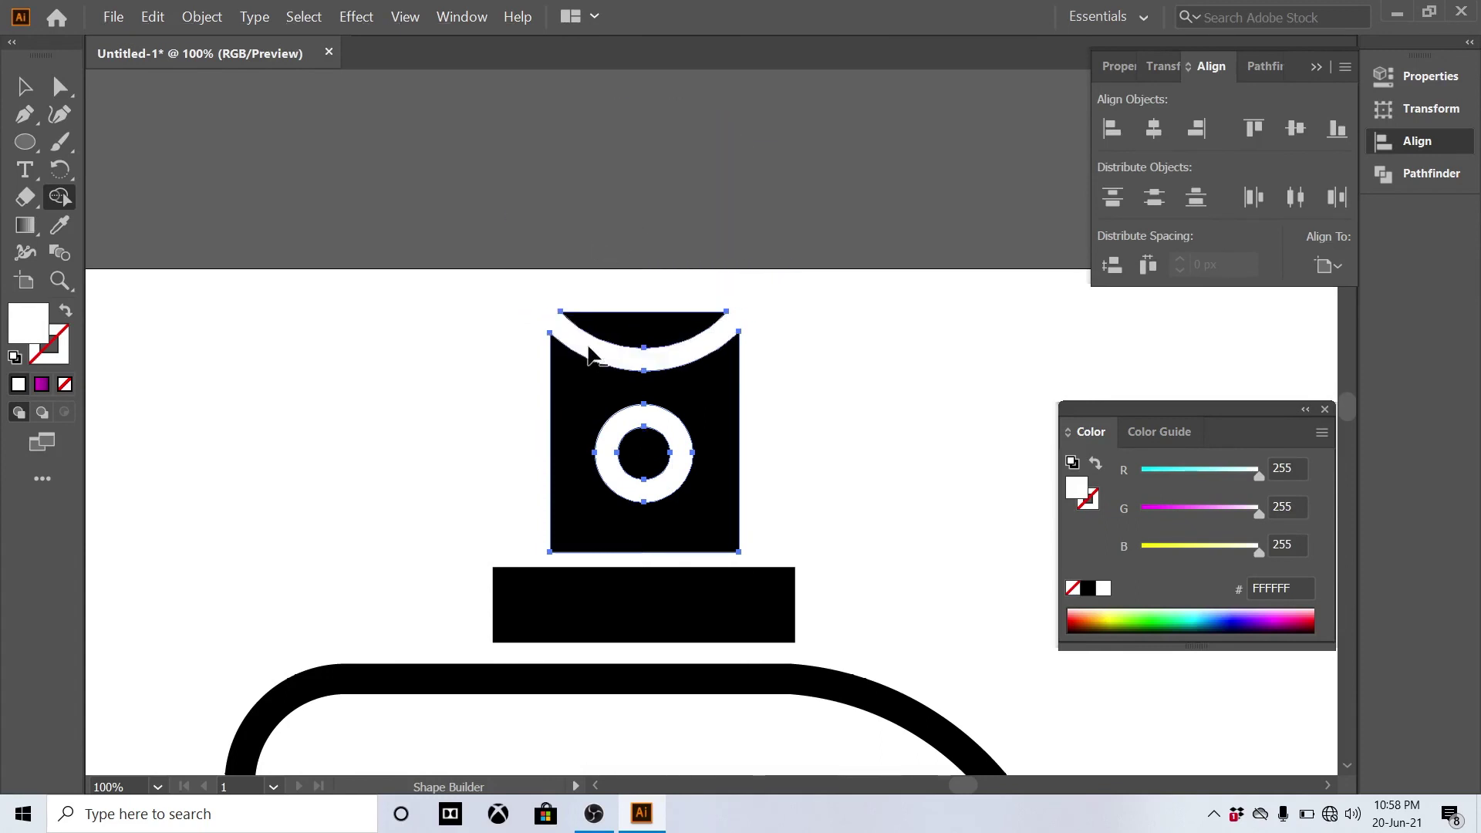
{"action": "key", "text": "v"}
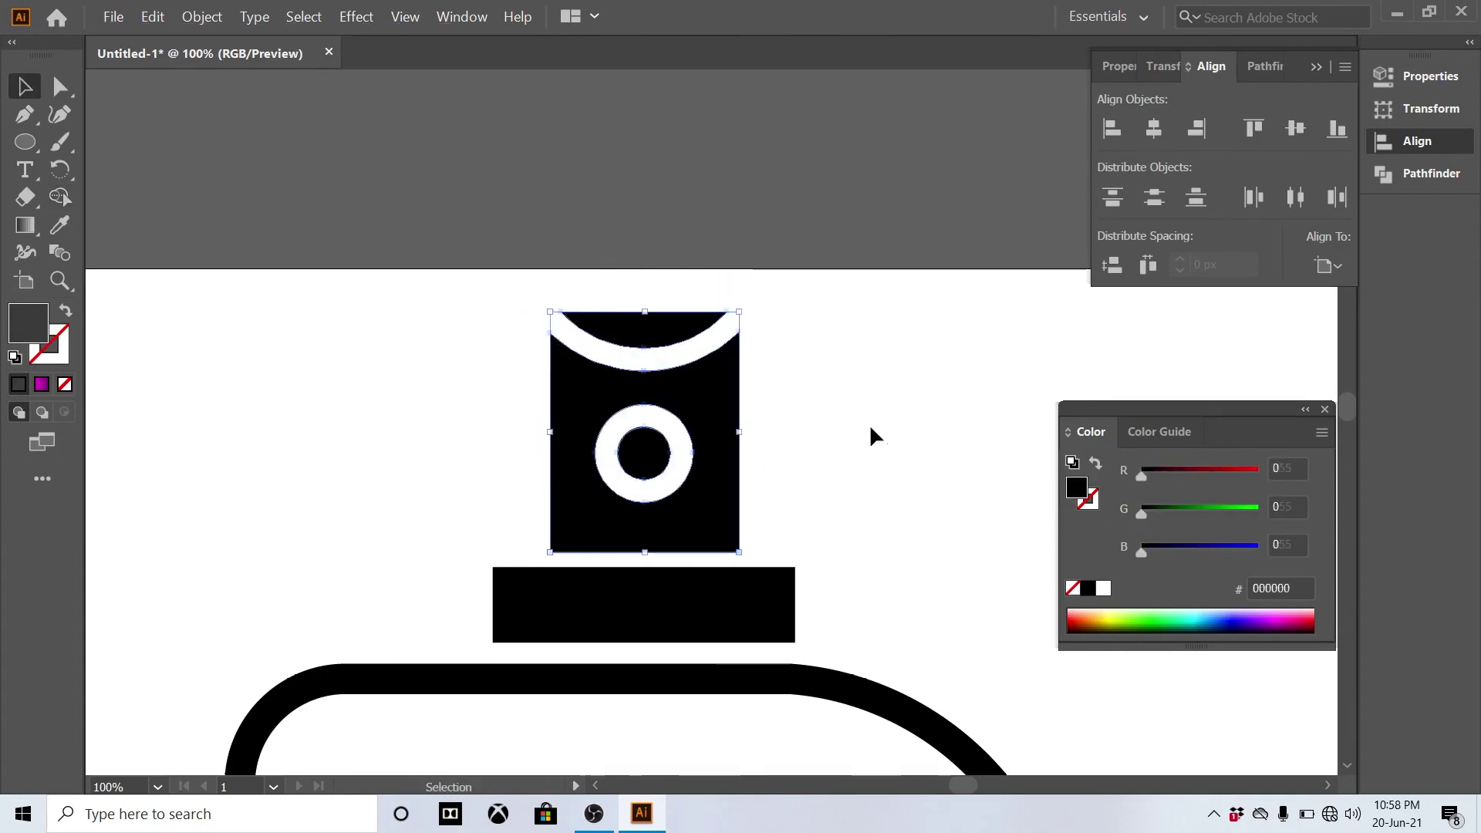
{"action": "left_click", "coordinate": [875, 429]}
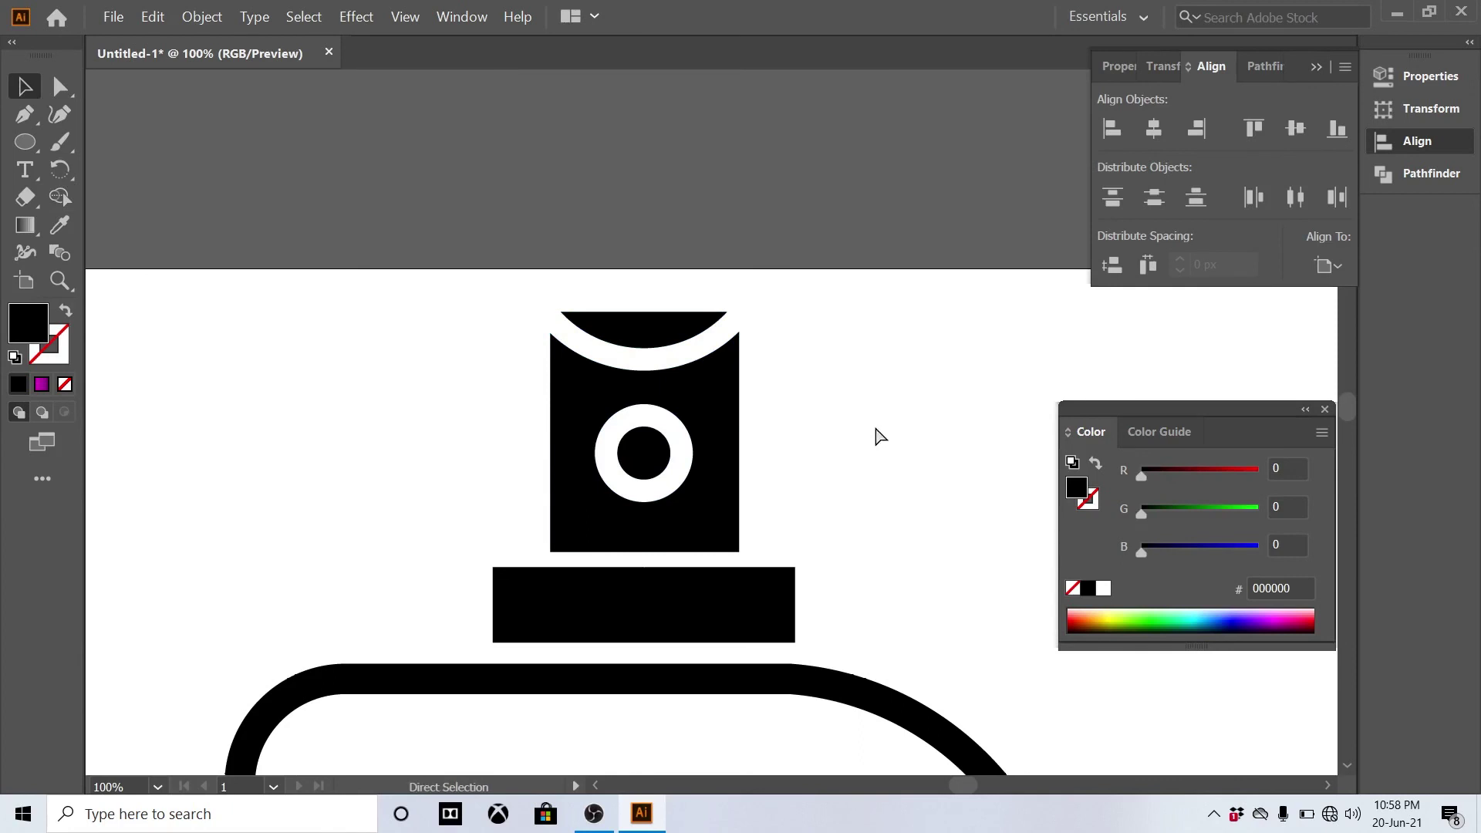
{"action": "key", "text": "ctrl+0"}
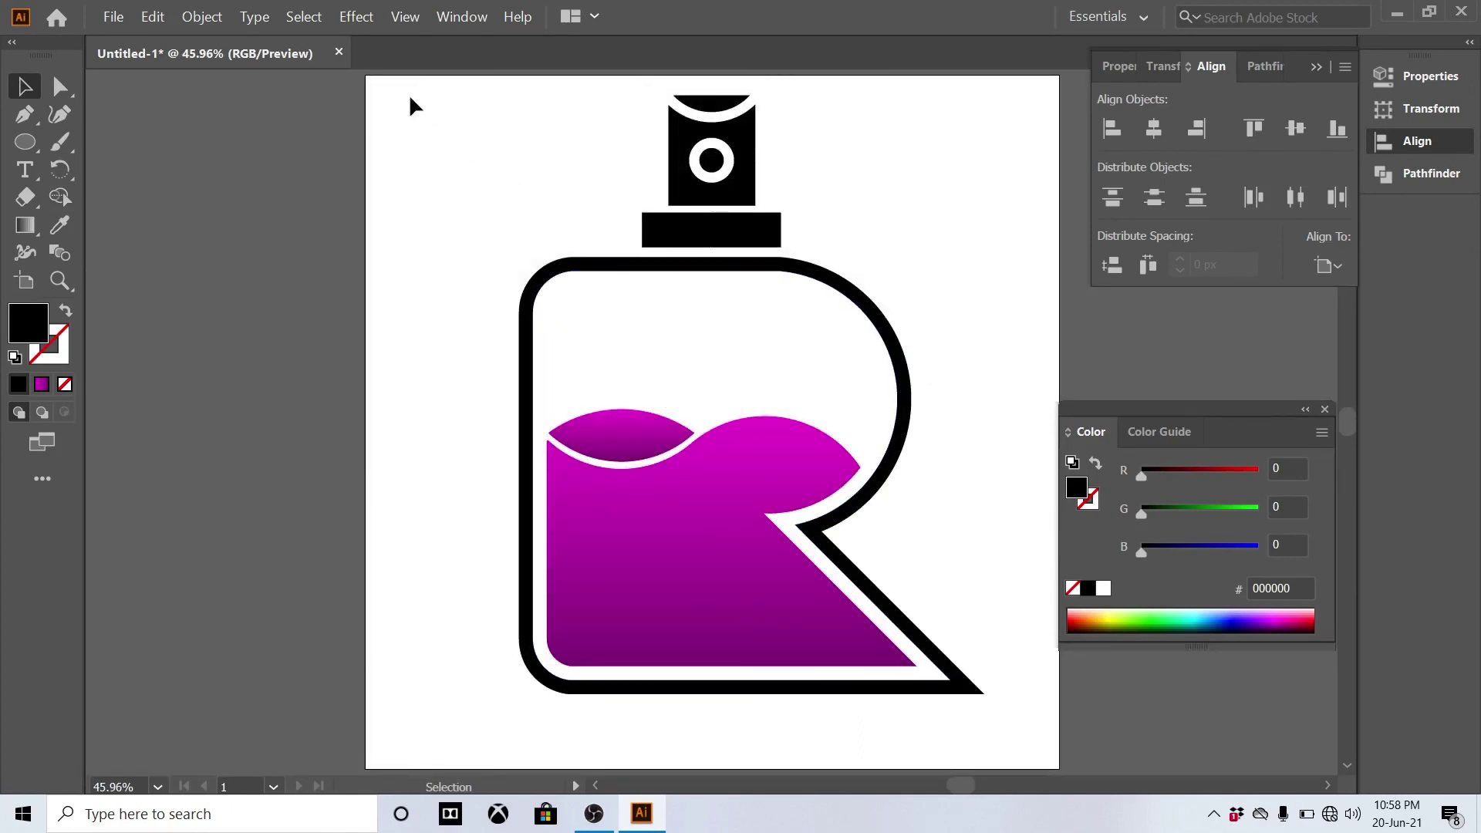
Step: Select all the bottle artwork and apply Horizontal and Vertical Align Center to the artboard
{"action": "left_click_drag", "start_coordinate": [410, 88], "coordinate": [1032, 721]}
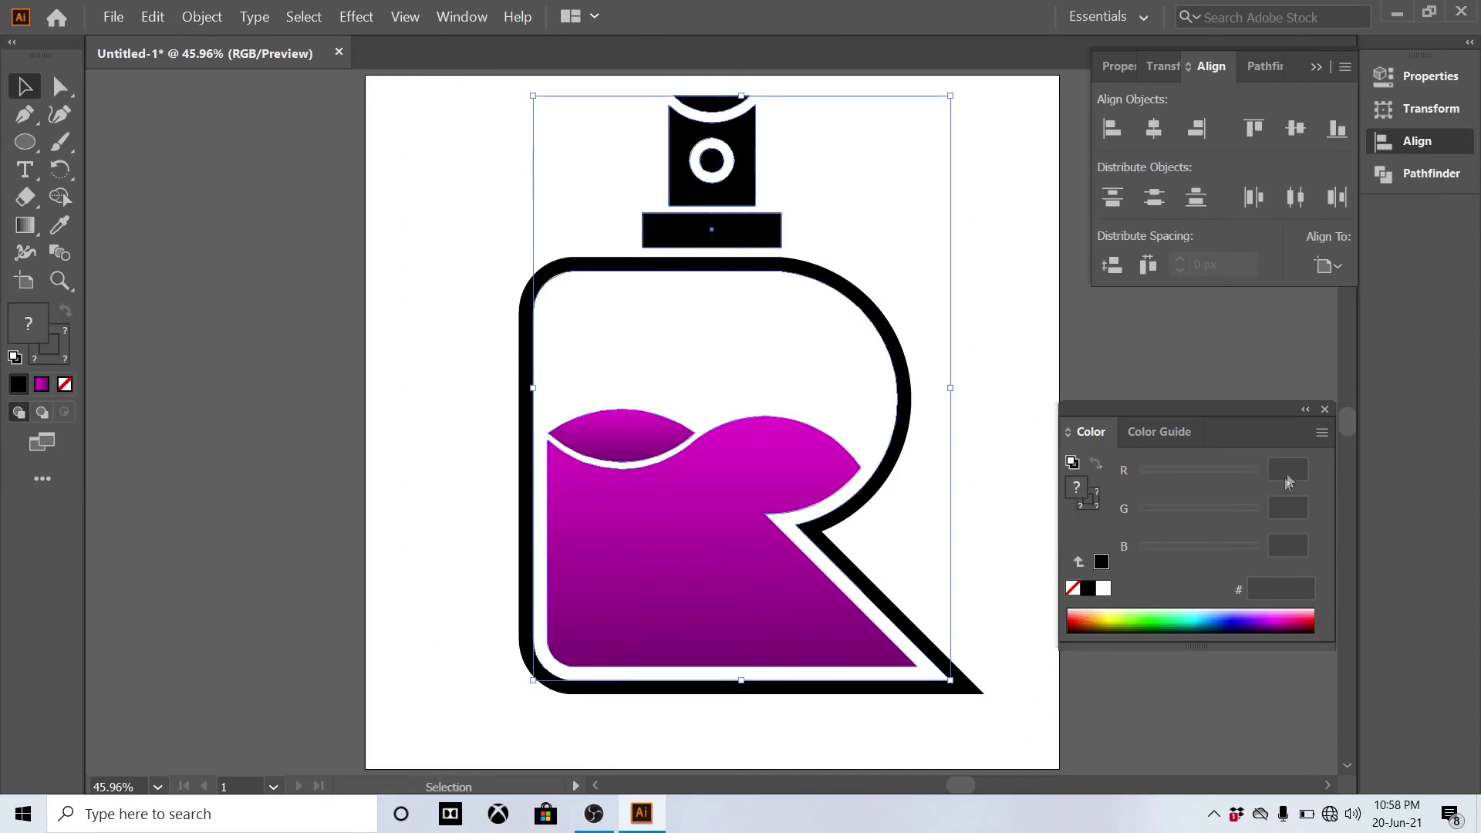
{"action": "left_click", "coordinate": [1325, 411]}
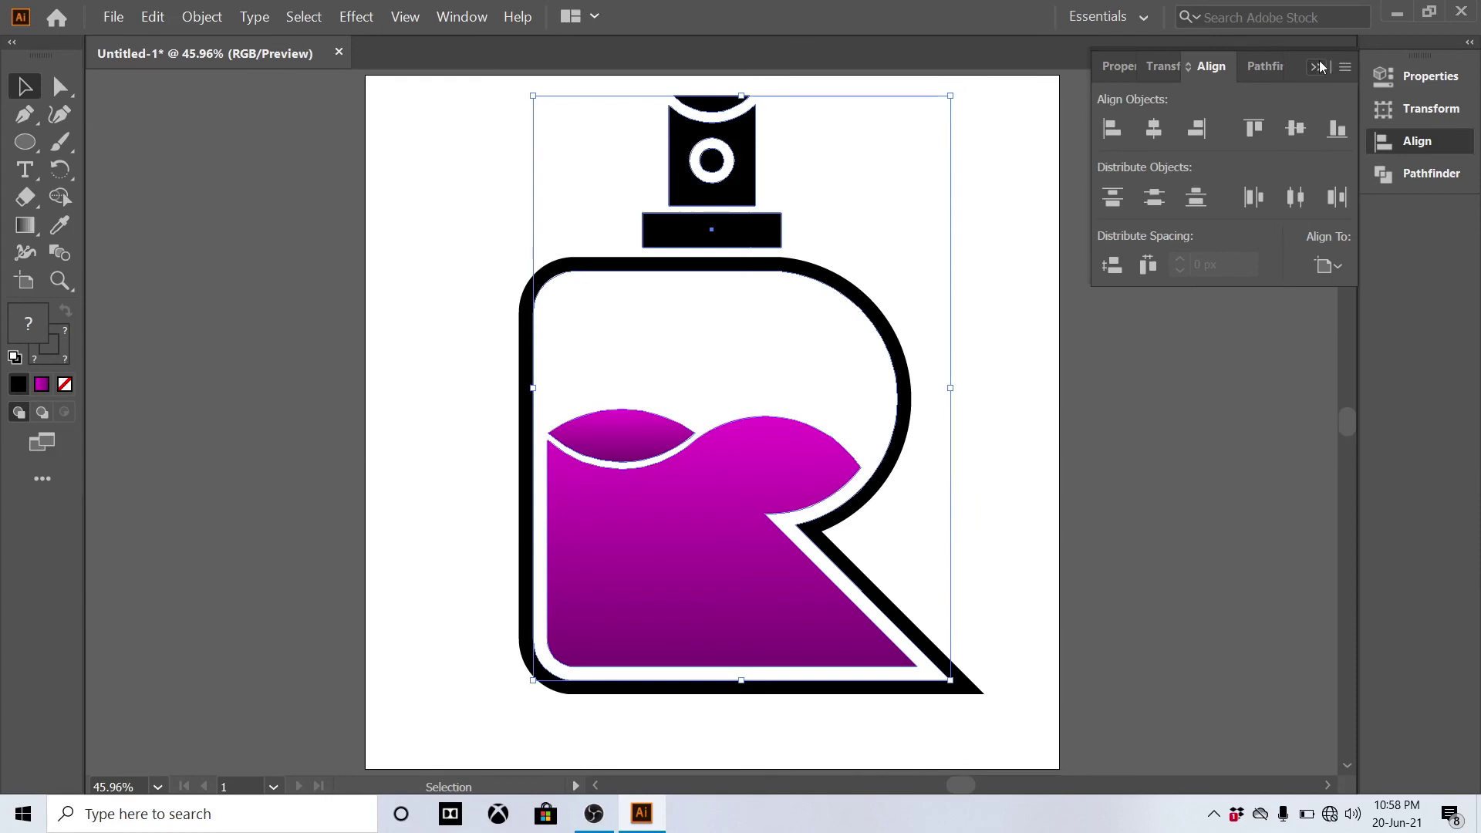
{"action": "left_click", "coordinate": [1321, 67]}
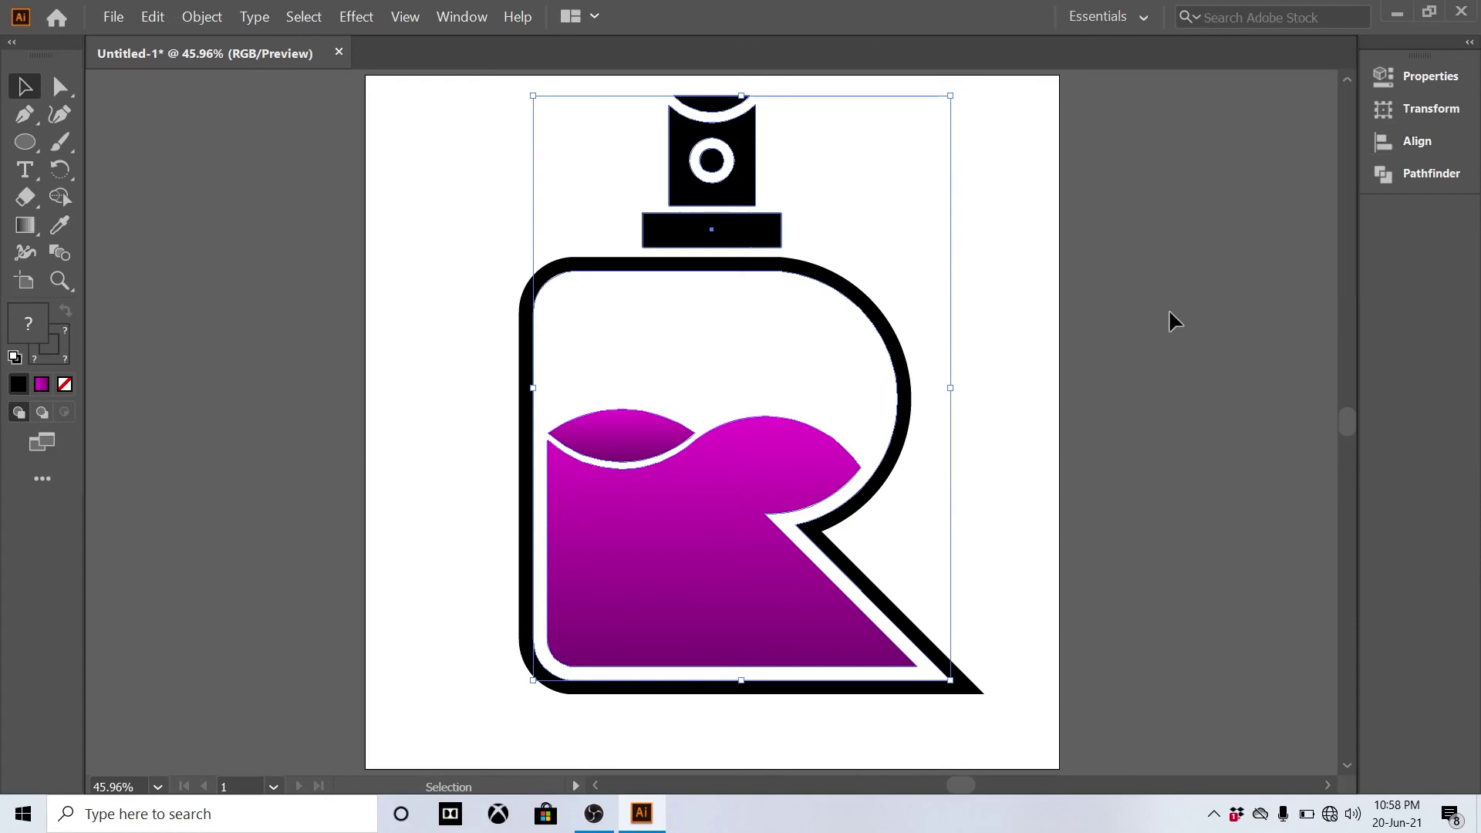
{"action": "left_click", "coordinate": [1407, 85]}
{"action": "left_click", "coordinate": [1232, 64]}
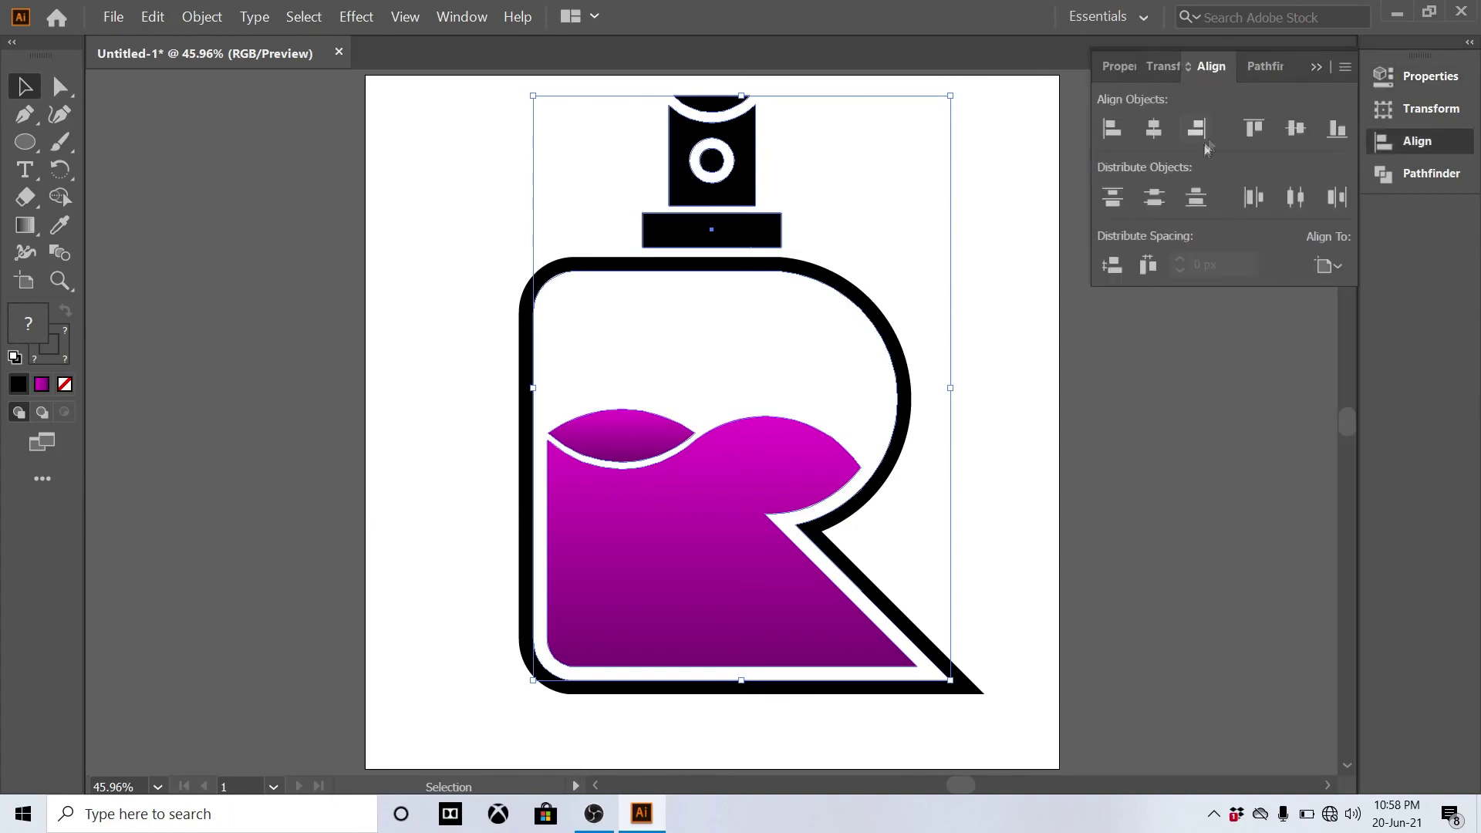
{"action": "left_click", "coordinate": [1163, 131]}
{"action": "left_click", "coordinate": [1302, 136]}
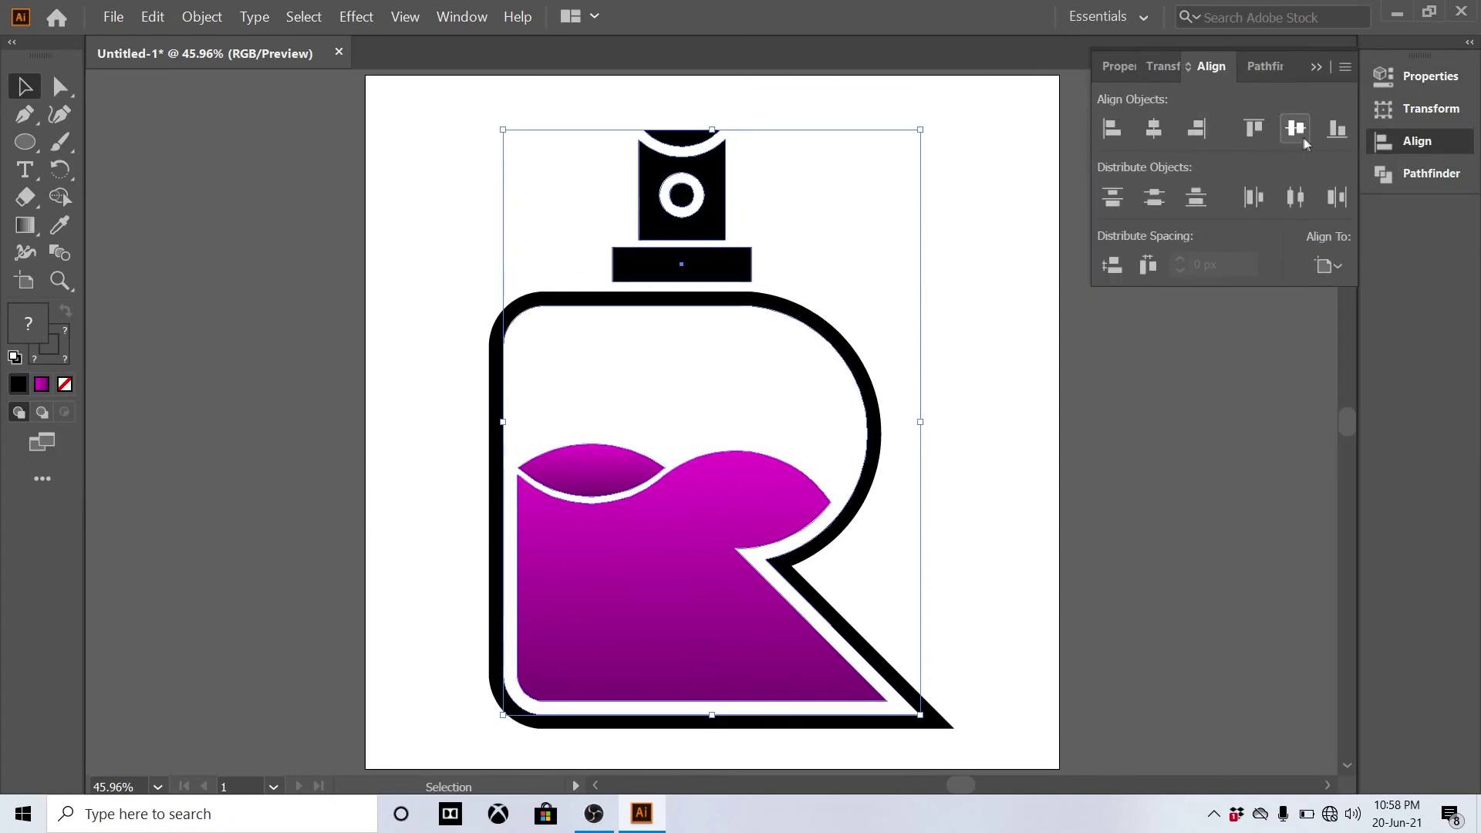